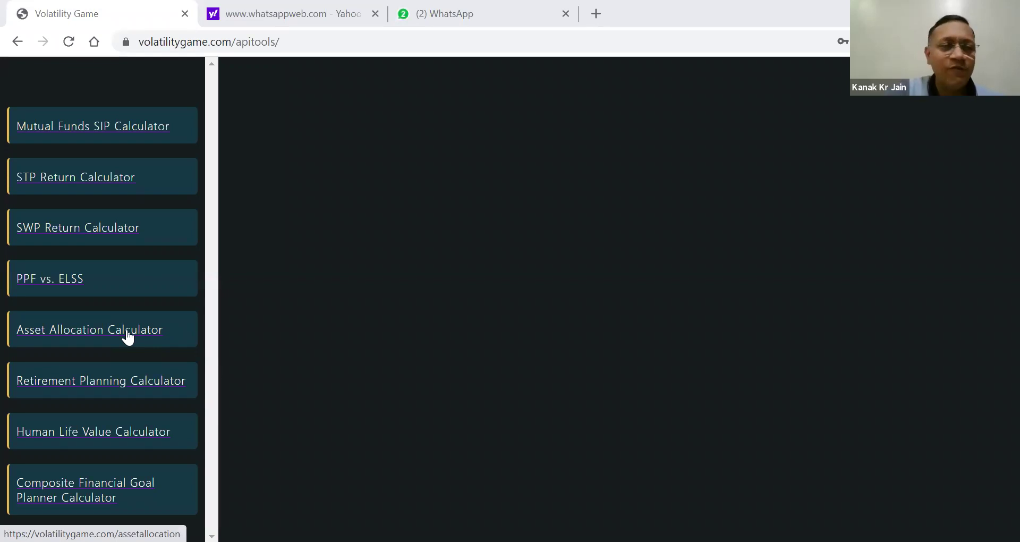
Open the Asset Allocation Calculator and set age 31-45 Yrs, risk Very High and investment horizon Greater than 10 Yrs.
{"action": "left_click", "coordinate": [127, 337]}
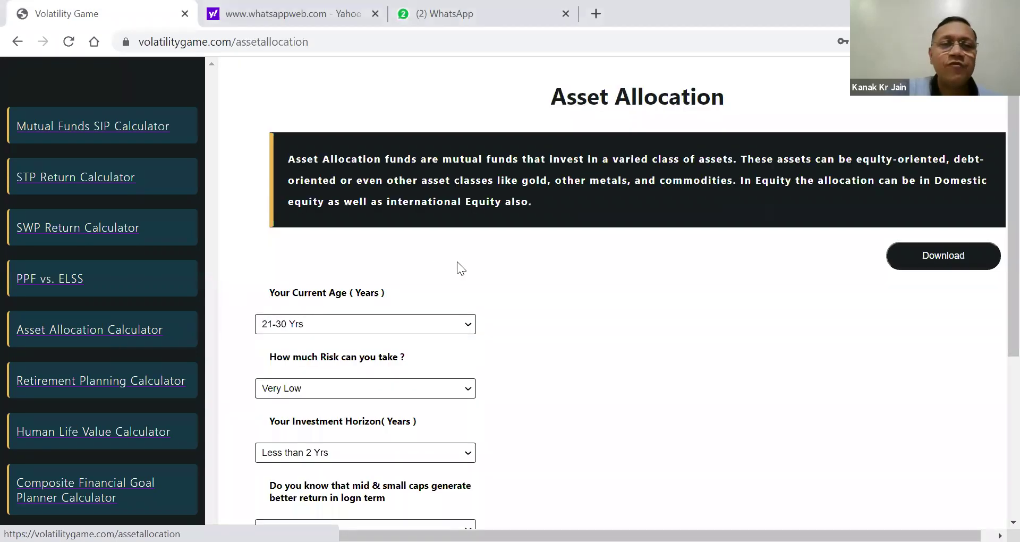
{"action": "left_click", "coordinate": [467, 325]}
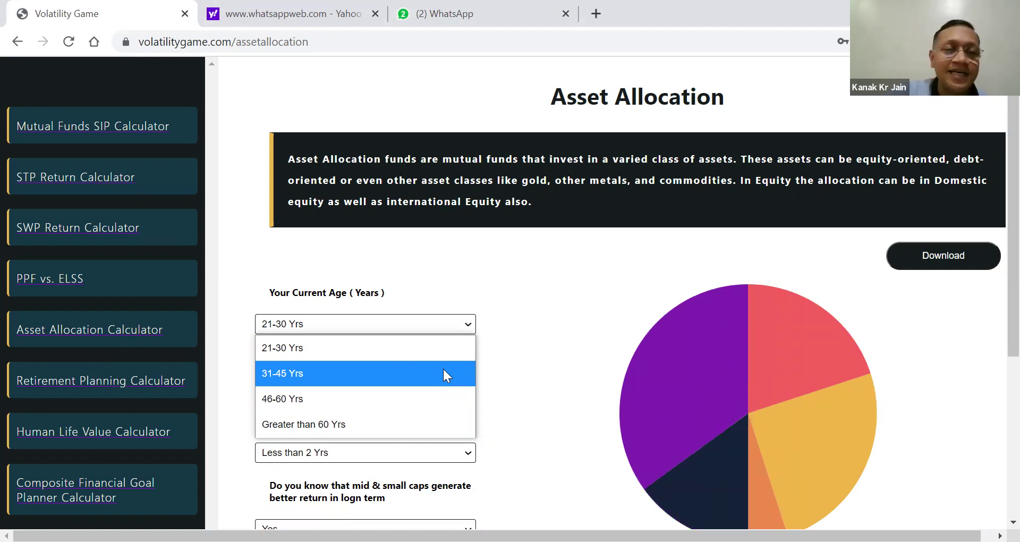
{"action": "left_click", "coordinate": [443, 373]}
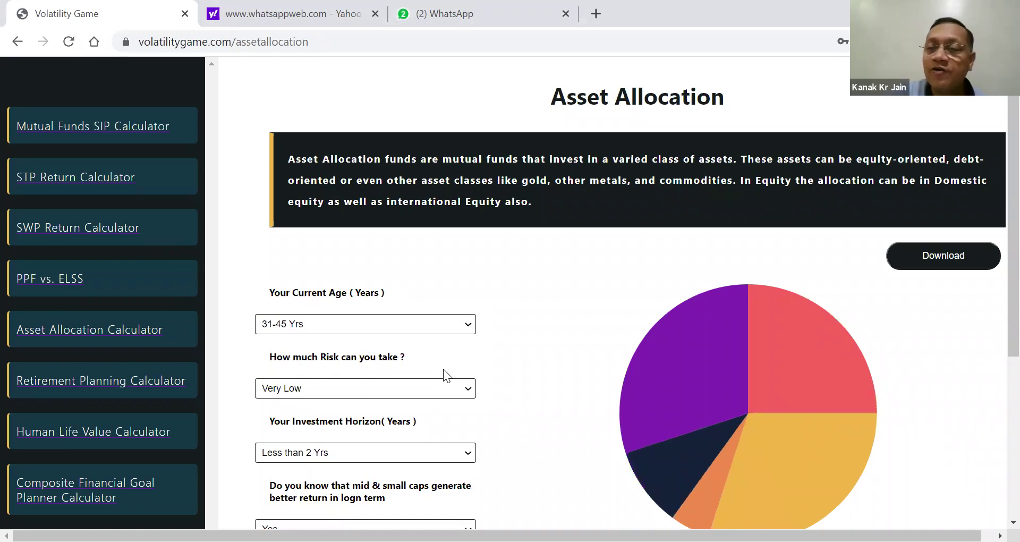
{"action": "left_click", "coordinate": [473, 391]}
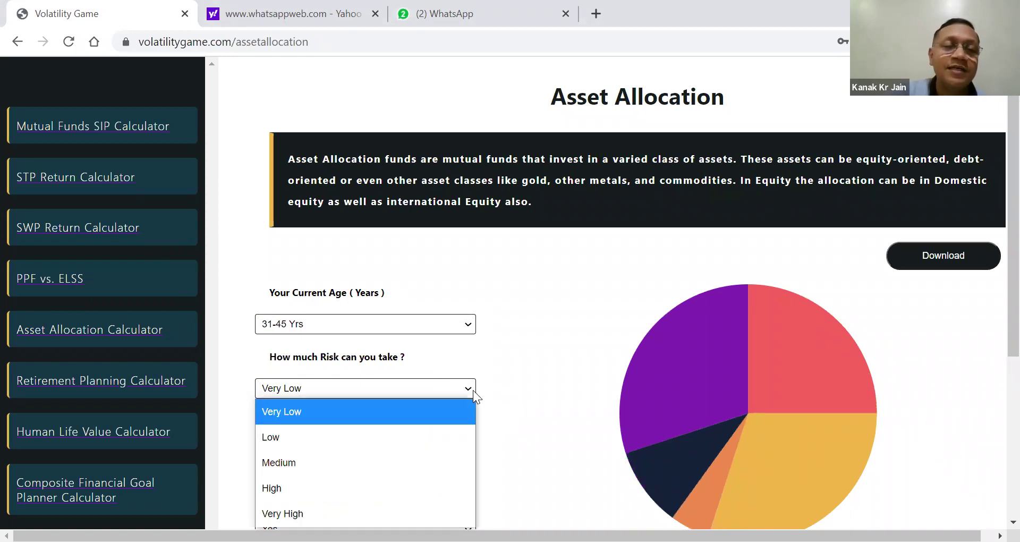
{"action": "left_click", "coordinate": [410, 510]}
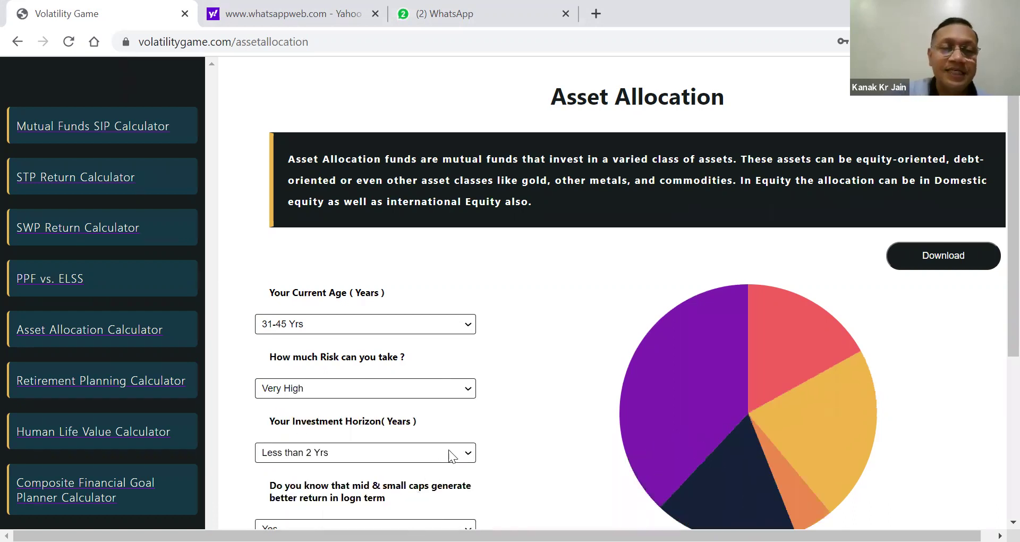
{"action": "left_click", "coordinate": [468, 453]}
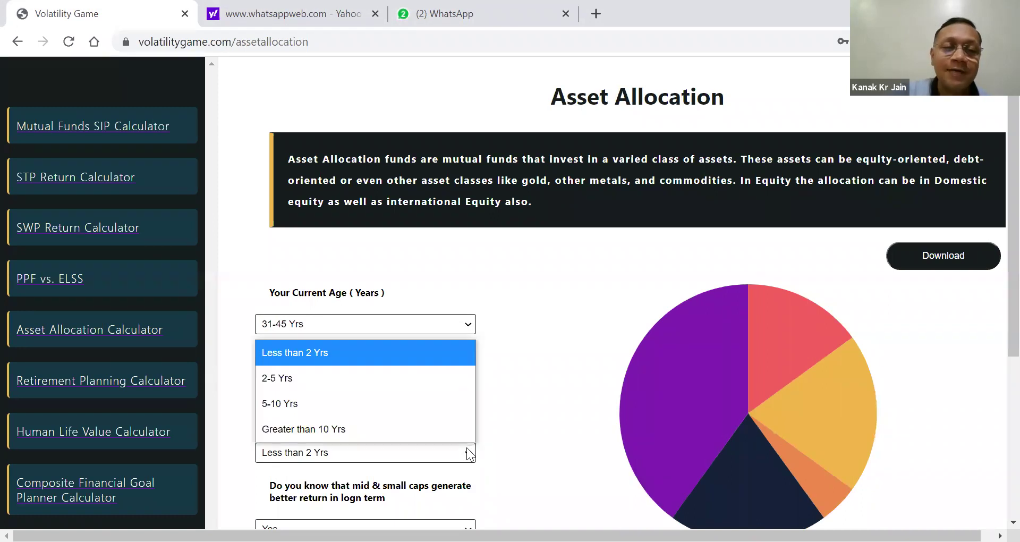
{"action": "left_click", "coordinate": [435, 437]}
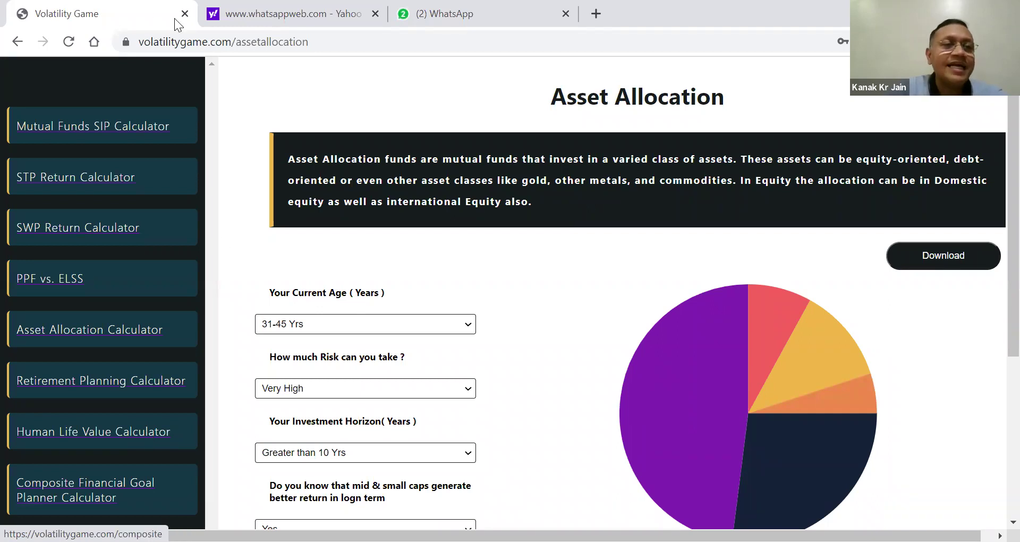
Open the Human Life Value Calculator and choose the Expense Method.
{"action": "left_click", "coordinate": [101, 434]}
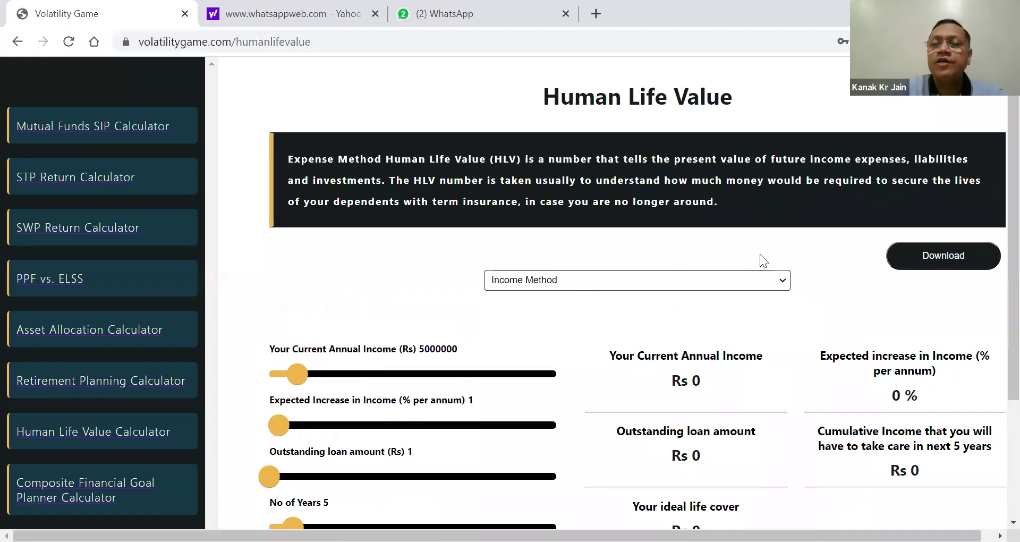
{"action": "left_click", "coordinate": [784, 283]}
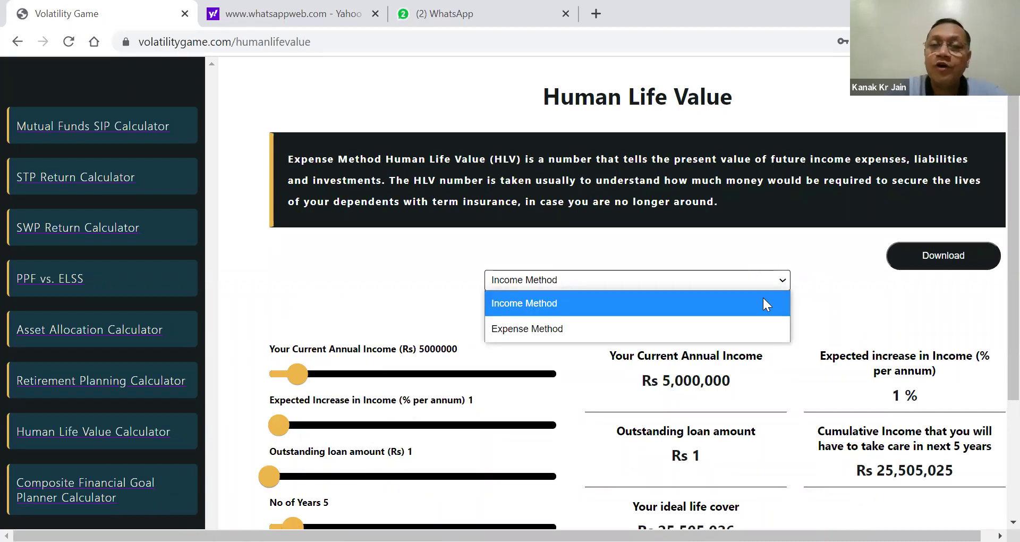
{"action": "left_click", "coordinate": [741, 329]}
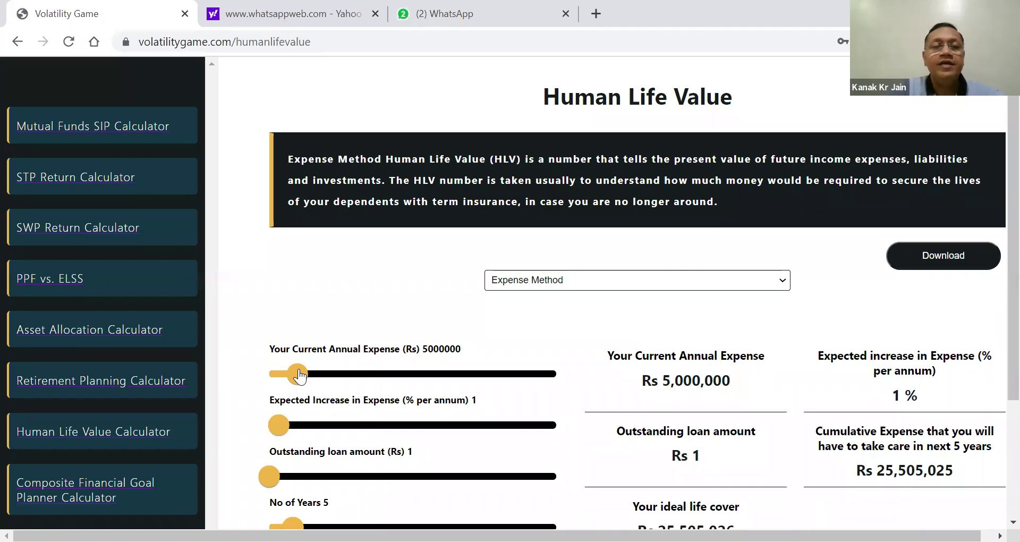
Set the annual expense to Rs 300000, the yearly expense increase to 5%, the outstanding loan to 0 and the number of years to 20.
{"action": "left_click_drag", "start_coordinate": [299, 375], "coordinate": [273, 379]}
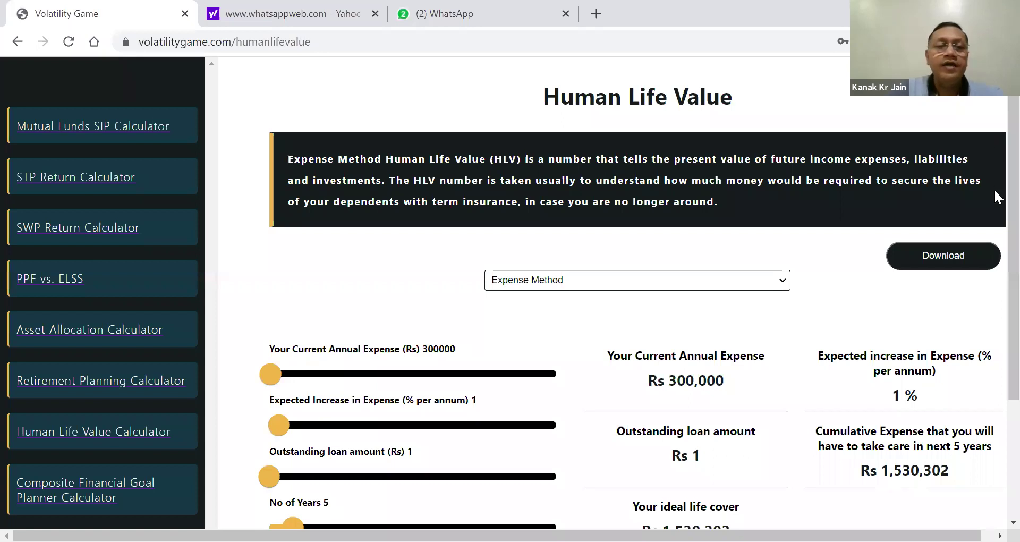
{"action": "scroll", "coordinate": [993, 190], "scroll_direction": "down", "scroll_amount": 2}
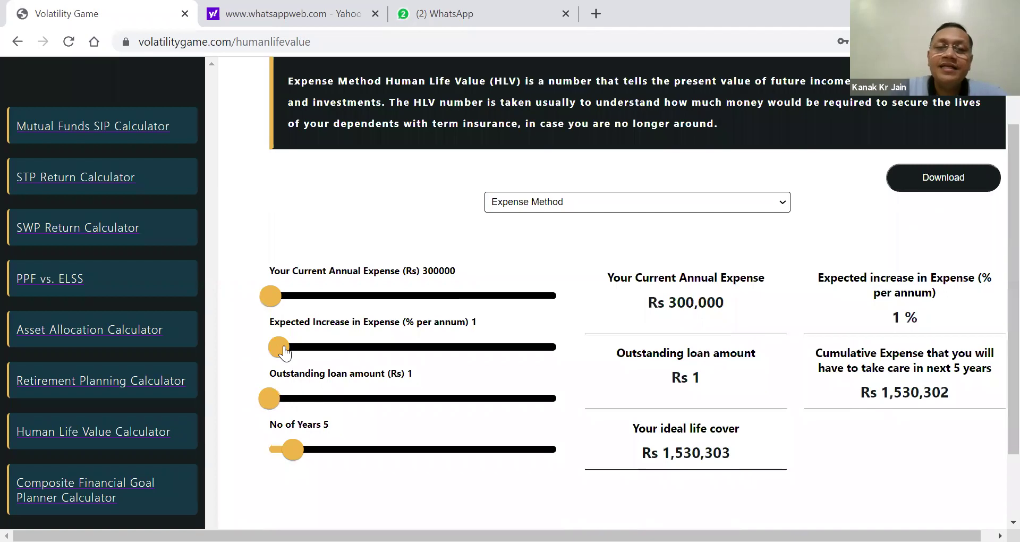
{"action": "left_click_drag", "start_coordinate": [285, 351], "coordinate": [324, 352]}
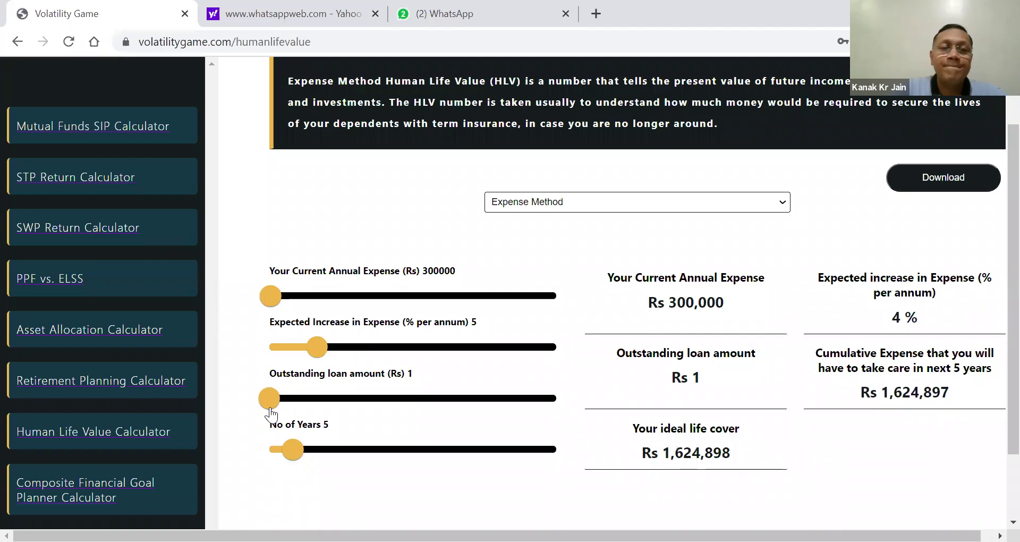
{"action": "left_click_drag", "start_coordinate": [271, 410], "coordinate": [241, 405]}
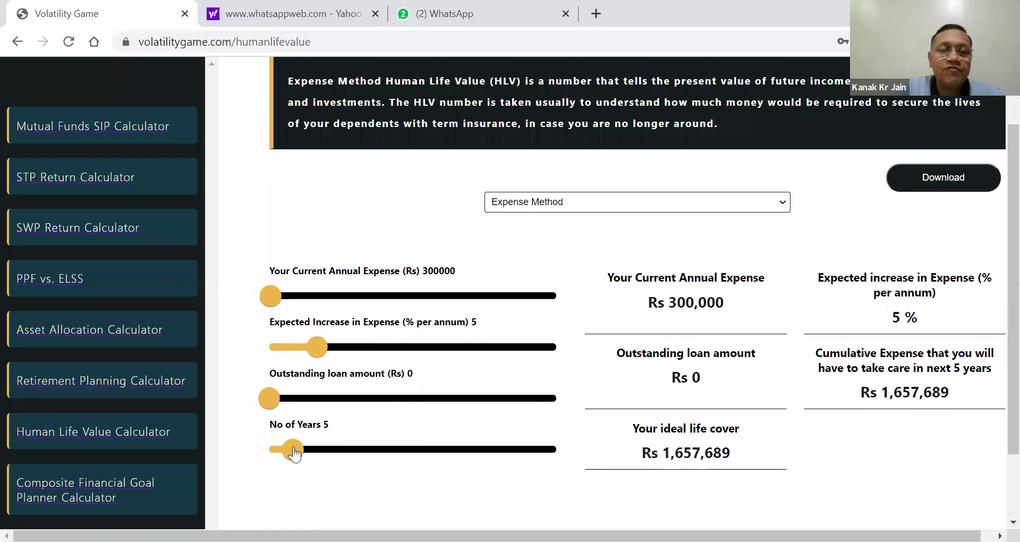
{"action": "left_click_drag", "start_coordinate": [294, 453], "coordinate": [387, 455]}
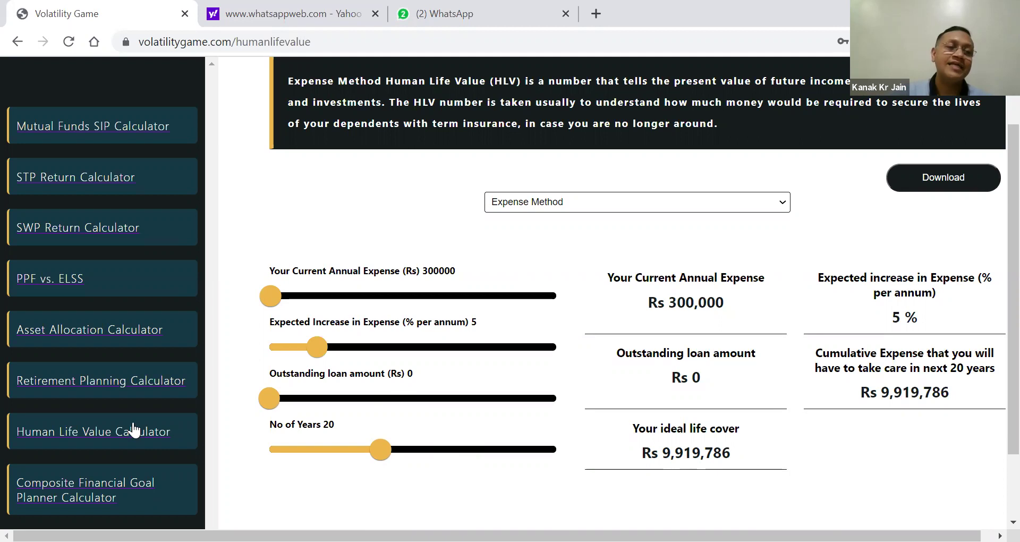
Open the Retirement Planning Calculator and set the desired retirement amount to Rs 5000000.
{"action": "left_click", "coordinate": [108, 386]}
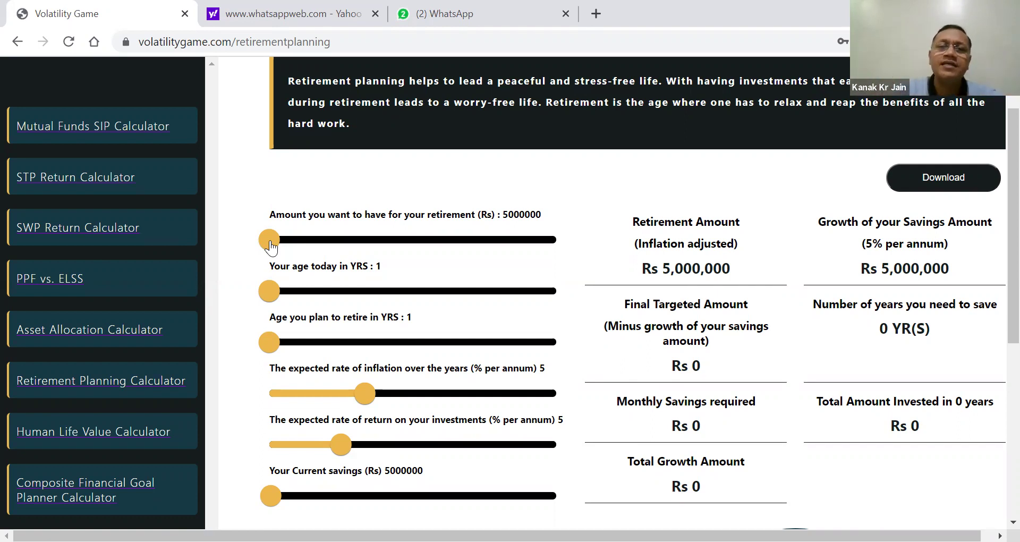
{"action": "left_click_drag", "start_coordinate": [270, 240], "coordinate": [576, 238]}
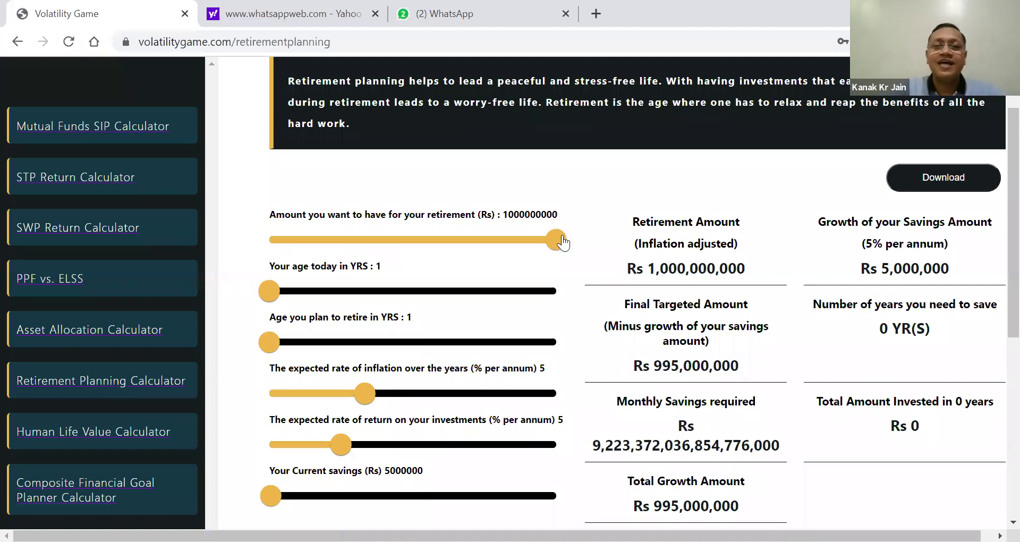
{"action": "left_click_drag", "start_coordinate": [556, 240], "coordinate": [254, 263]}
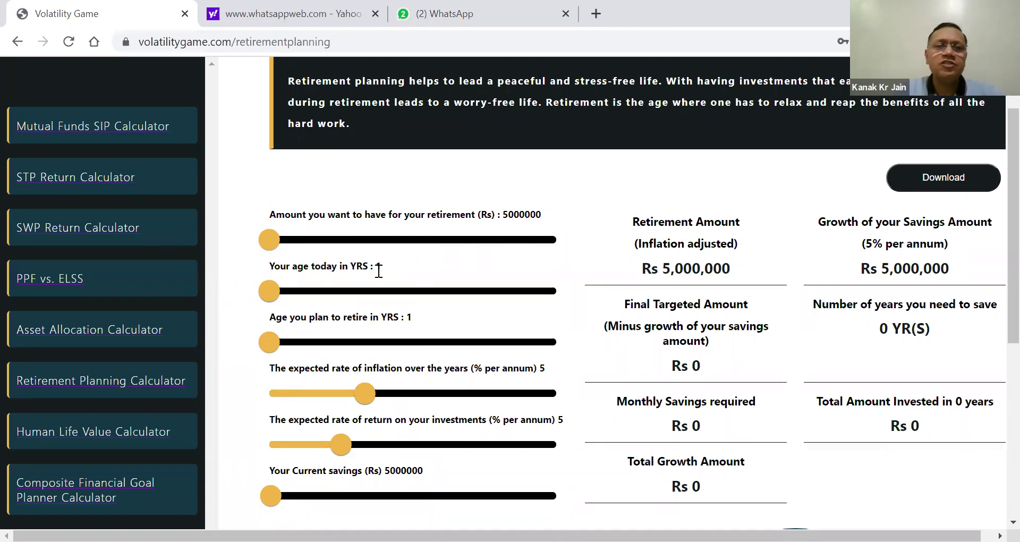
Set today's age to 40, the retirement age to 60, the expected return on investments to 12% and the current savings to 0.
{"action": "left_click_drag", "start_coordinate": [269, 296], "coordinate": [364, 293]}
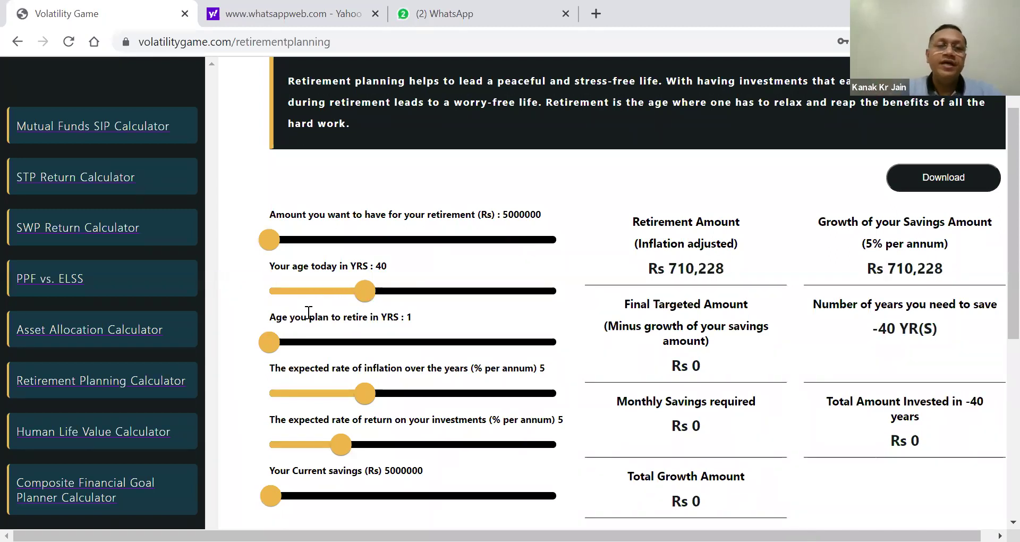
{"action": "left_click_drag", "start_coordinate": [270, 342], "coordinate": [436, 345]}
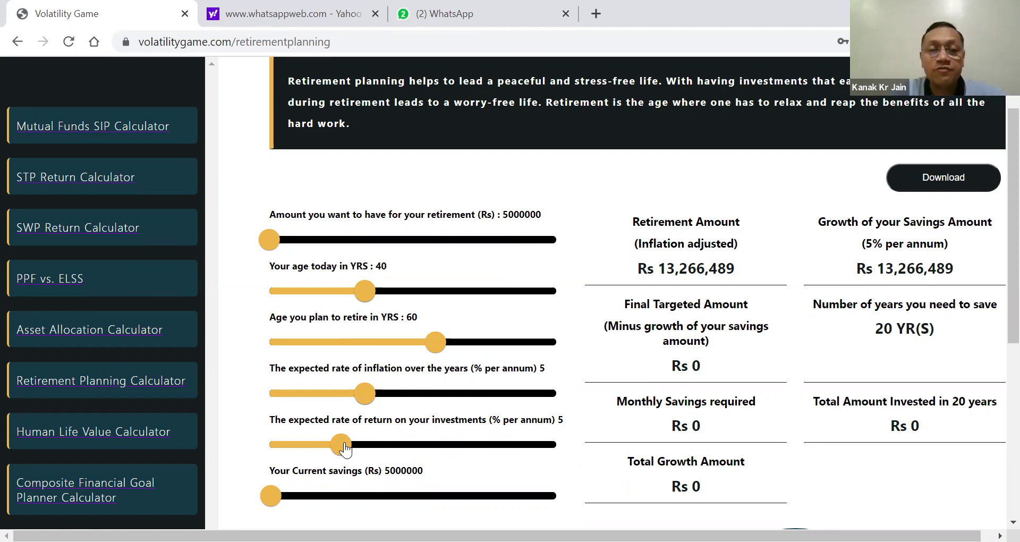
{"action": "left_click_drag", "start_coordinate": [344, 449], "coordinate": [442, 447]}
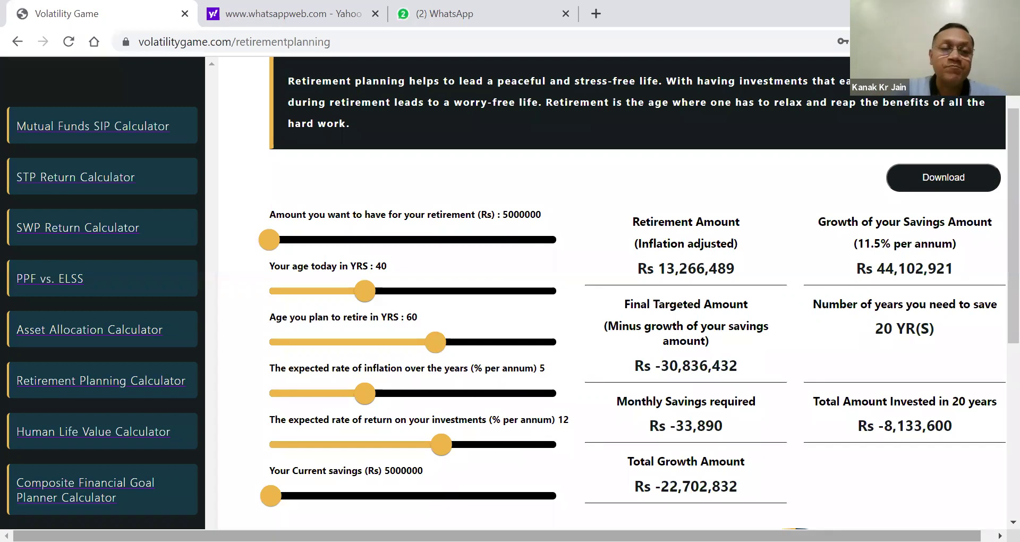
{"action": "left_click_drag", "start_coordinate": [266, 495], "coordinate": [234, 495]}
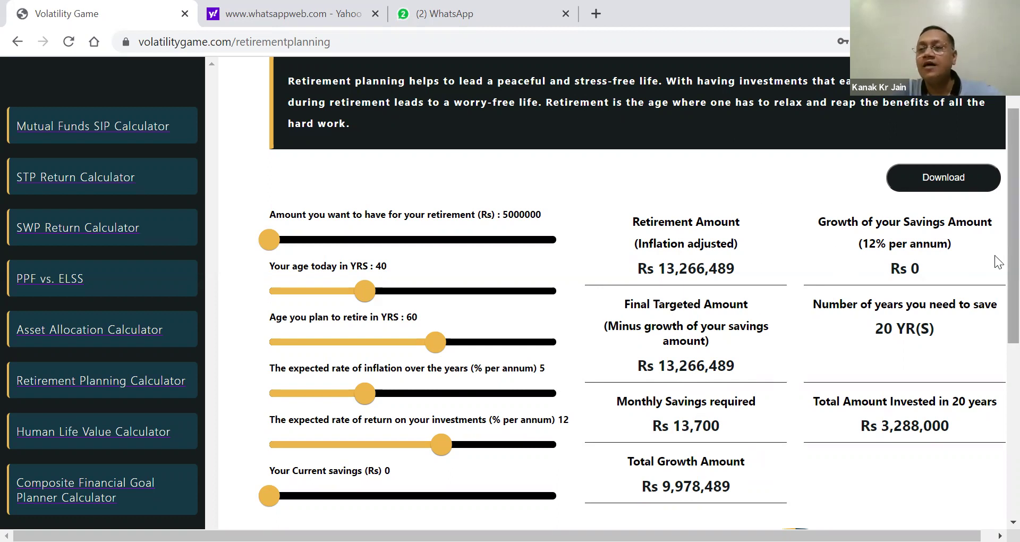
Download the retirement plan as a PDF, entering the client's first name.
{"action": "scroll", "coordinate": [993, 284], "scroll_direction": "down", "scroll_amount": 2}
{"action": "scroll", "coordinate": [994, 229], "scroll_direction": "up", "scroll_amount": 3}
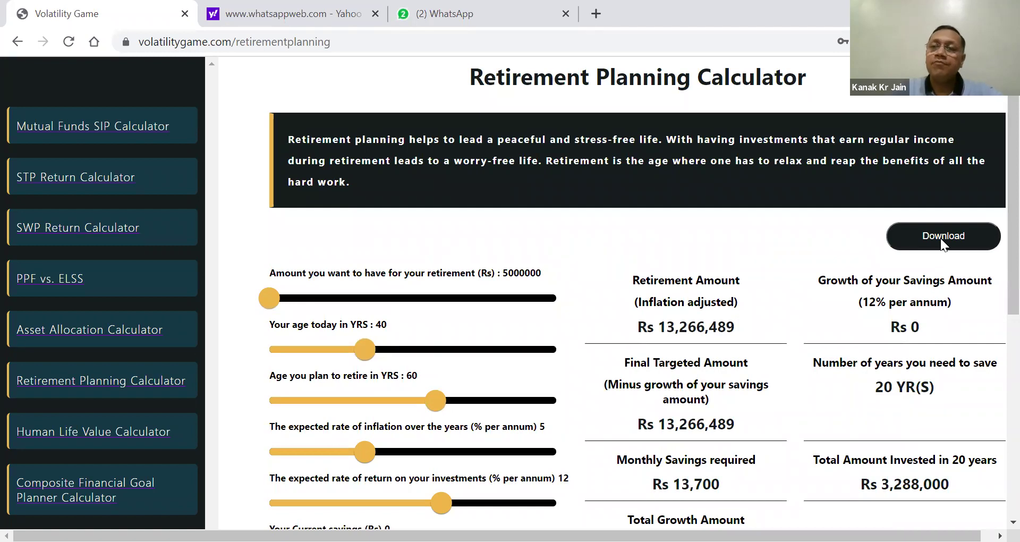
{"action": "left_click", "coordinate": [940, 239]}
{"action": "left_click", "coordinate": [684, 194]}
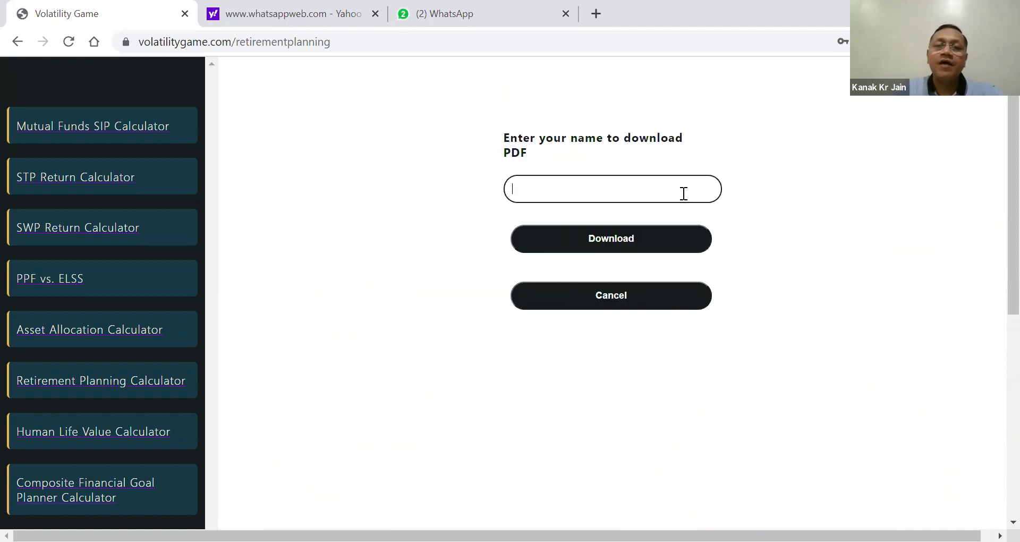
{"action": "type", "text": "Ra"}
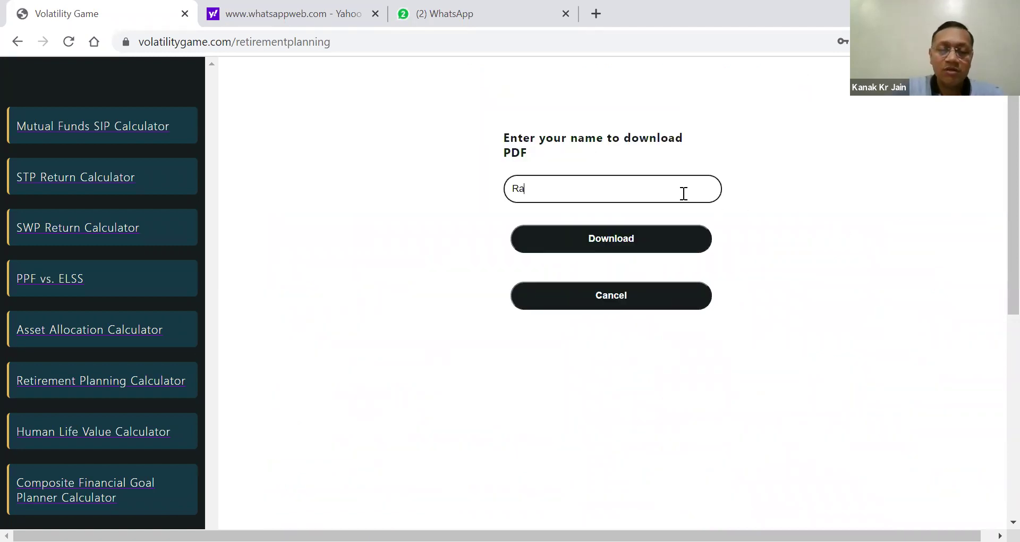
{"action": "type", "text": "jesh"}
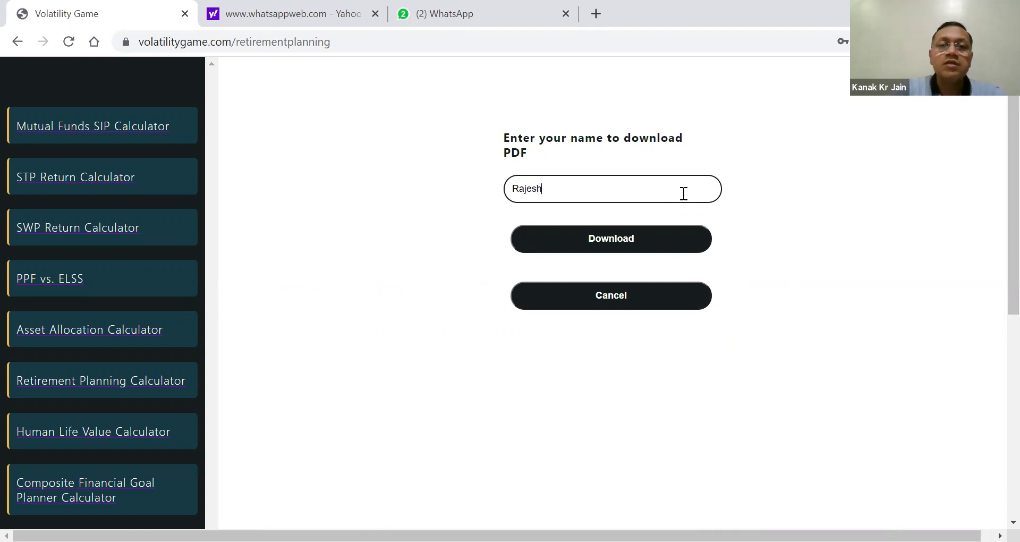
{"action": "left_click", "coordinate": [615, 238]}
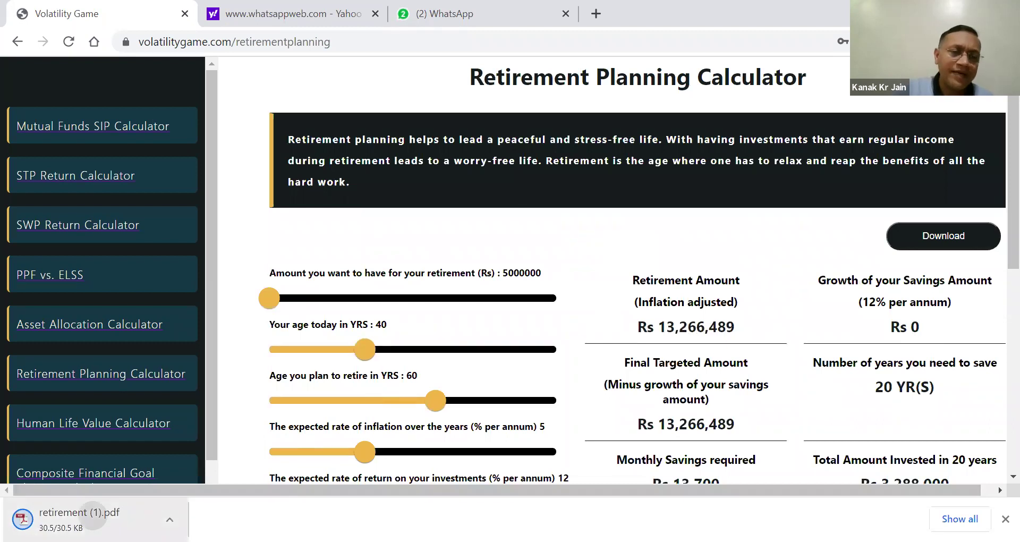
Open the downloaded file retirement (1).pdf and review the retirement planning report from start to end.
{"action": "left_click", "coordinate": [85, 519]}
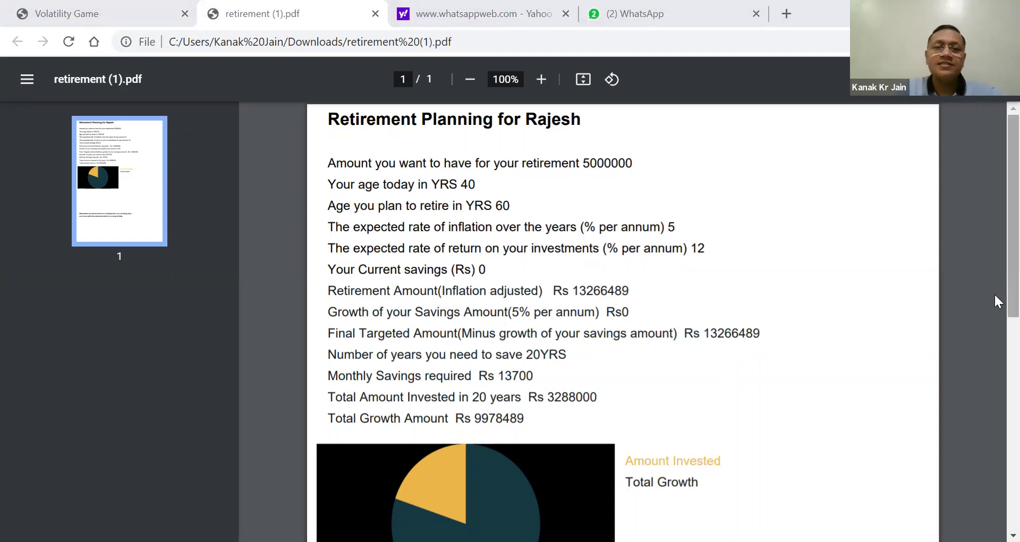
{"action": "scroll", "coordinate": [994, 301], "scroll_direction": "down", "scroll_amount": 4}
{"action": "scroll", "coordinate": [993, 308], "scroll_direction": "up", "scroll_amount": 4}
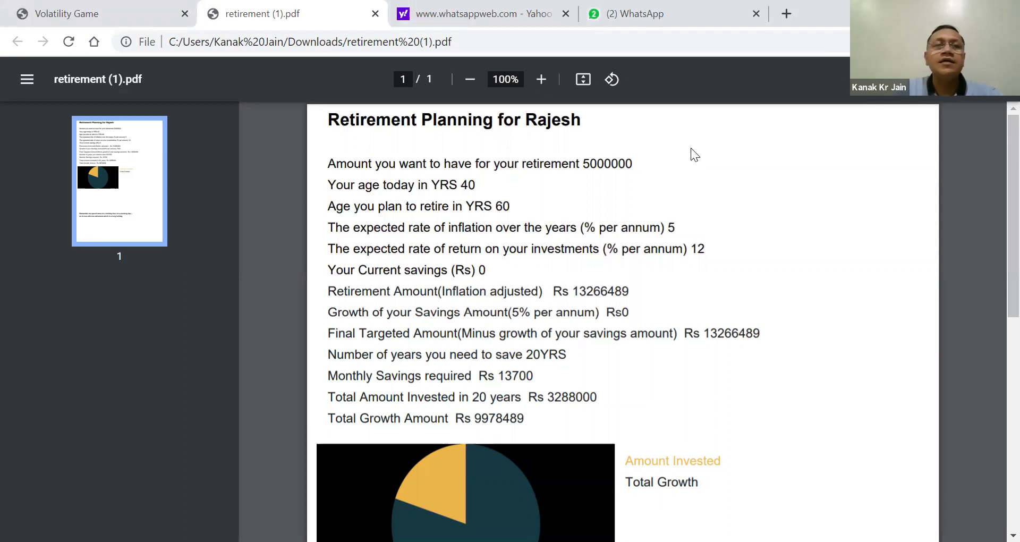
In the Mutual Funds SIP Calculator, choose Equity: Flexi Cap, monthly frequency, installments of 5000, and the Axis Regular Plan Growth and HDFC Growth Plan funds.
{"action": "left_click", "coordinate": [111, 11]}
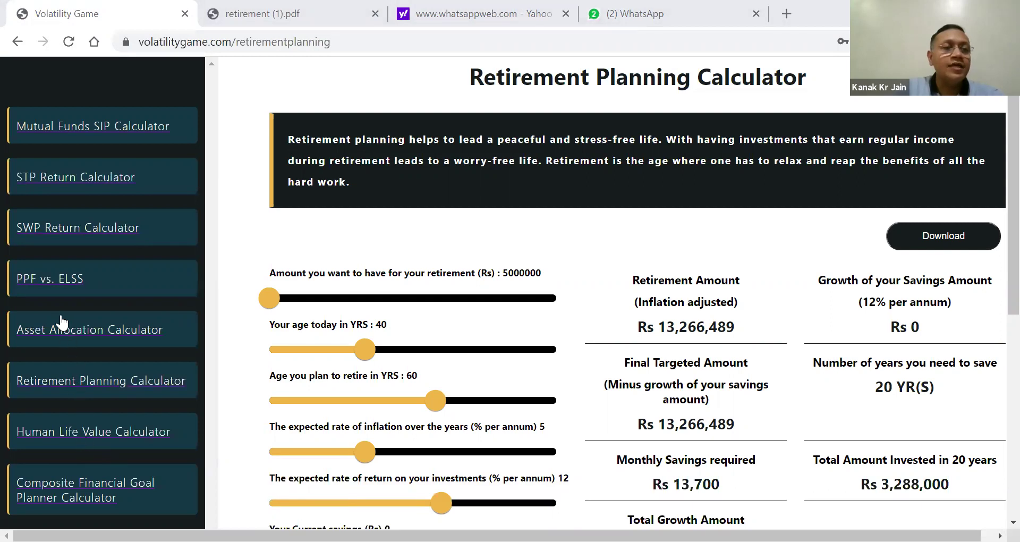
{"action": "left_click", "coordinate": [81, 130]}
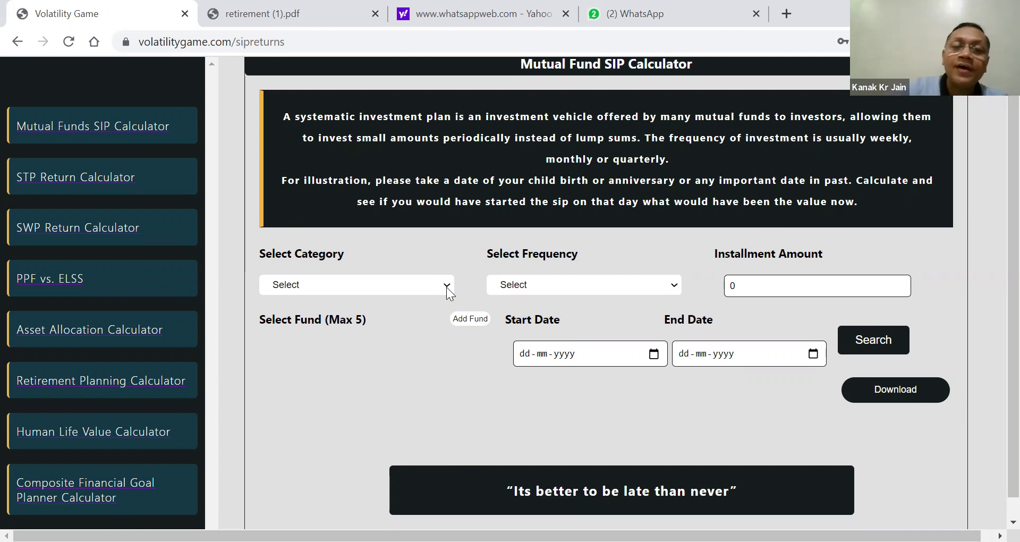
{"action": "left_click", "coordinate": [448, 291]}
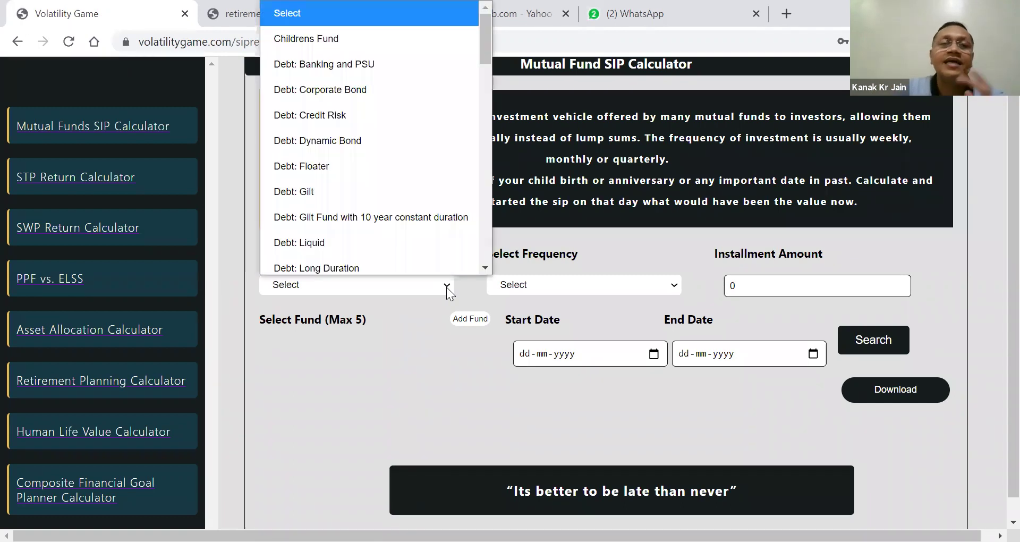
{"action": "scroll", "coordinate": [483, 39], "scroll_direction": "down", "scroll_amount": 5}
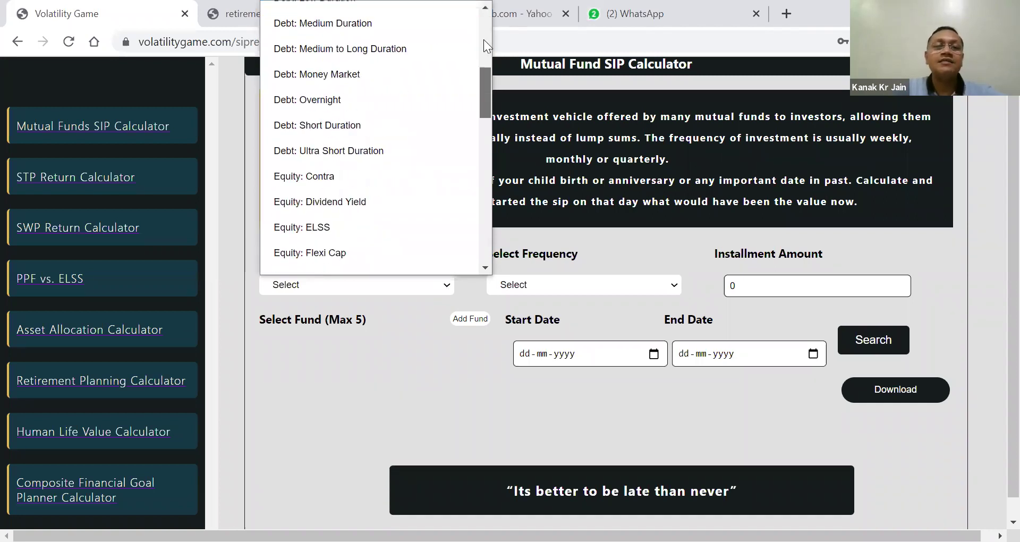
{"action": "scroll", "coordinate": [483, 39], "scroll_direction": "down", "scroll_amount": 3}
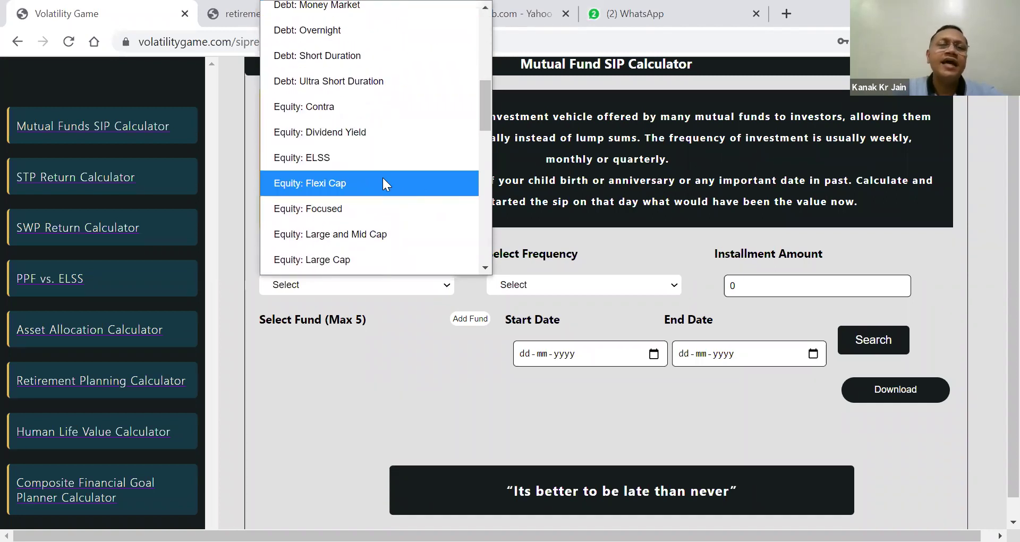
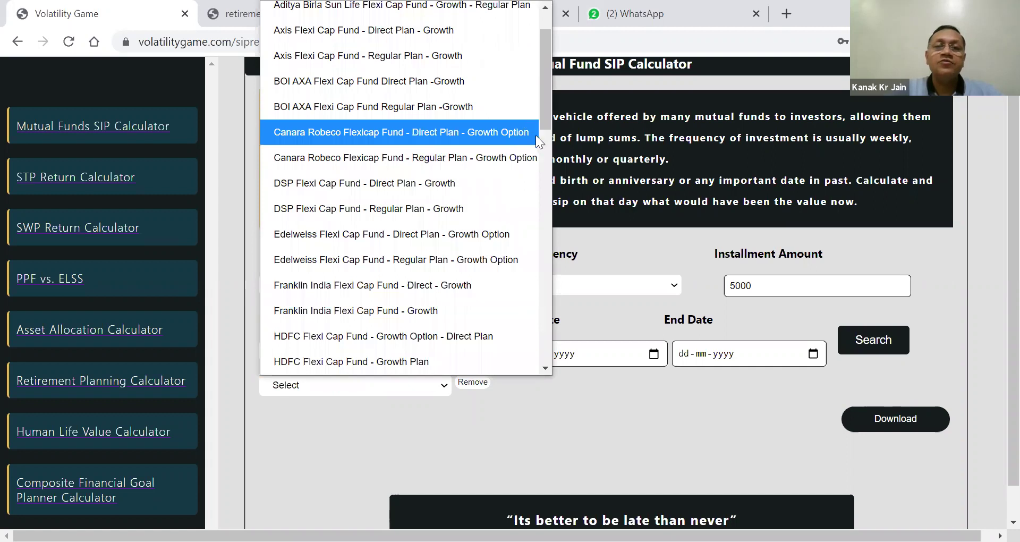
{"action": "left_click_drag", "start_coordinate": [542, 126], "coordinate": [546, 160]}
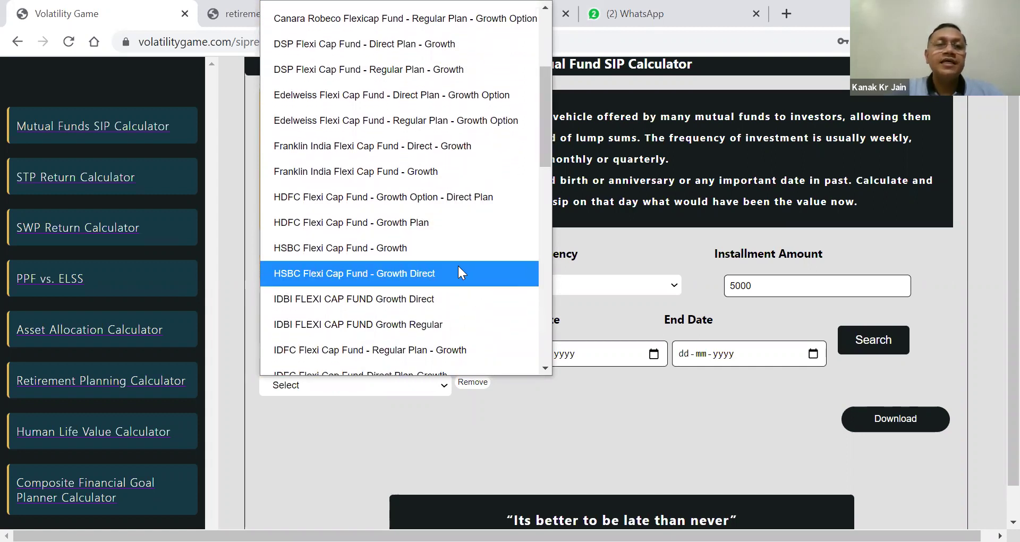
{"action": "left_click", "coordinate": [451, 213]}
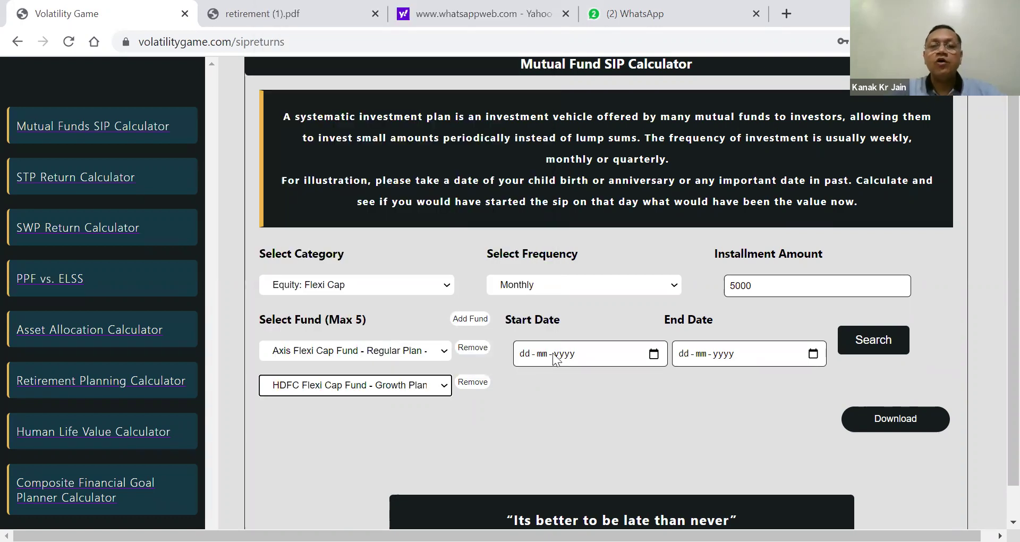
Set the SIP start date to 20-01-2011.
{"action": "left_click", "coordinate": [650, 359]}
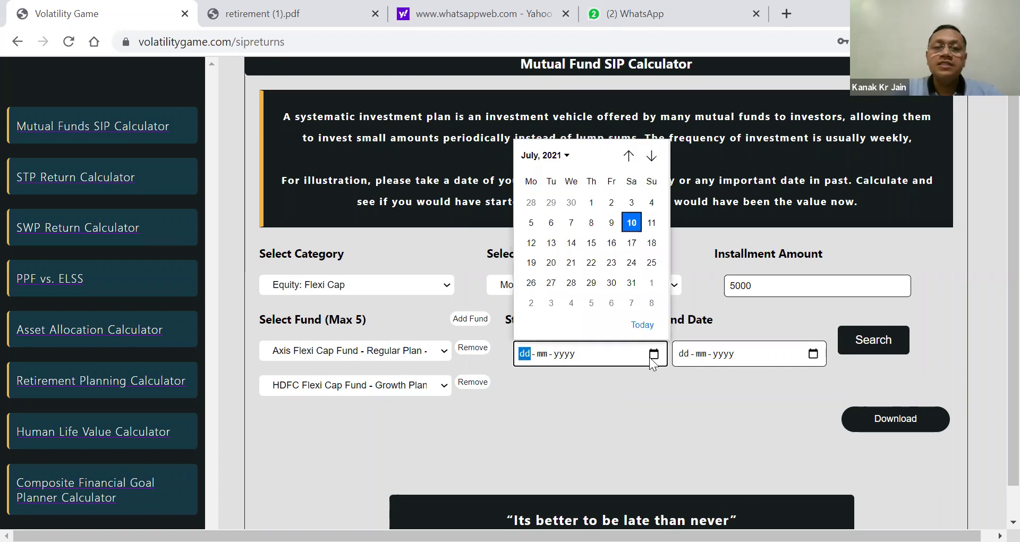
{"action": "left_click", "coordinate": [534, 160]}
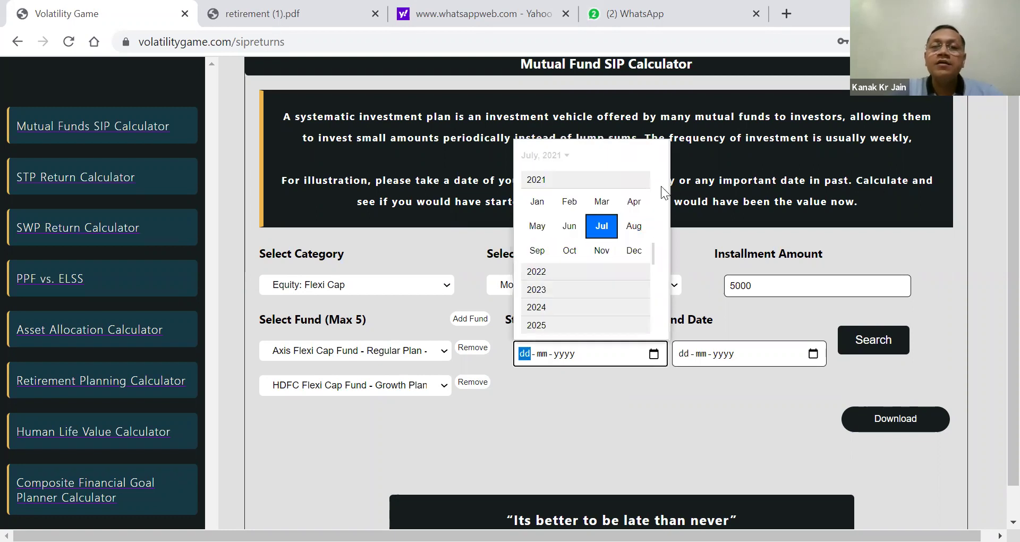
{"action": "scroll", "coordinate": [658, 228], "scroll_direction": "up", "scroll_amount": 3}
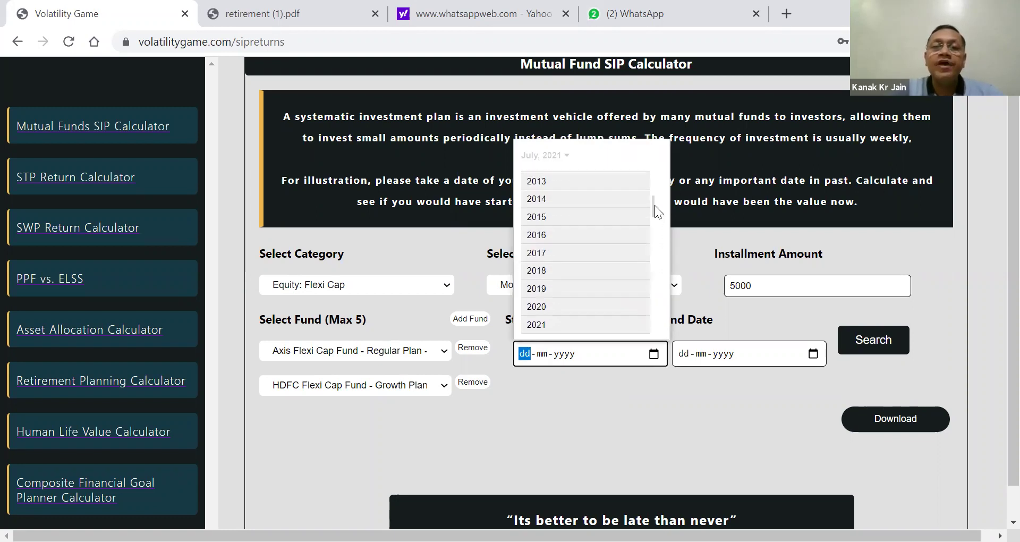
{"action": "left_click", "coordinate": [542, 174]}
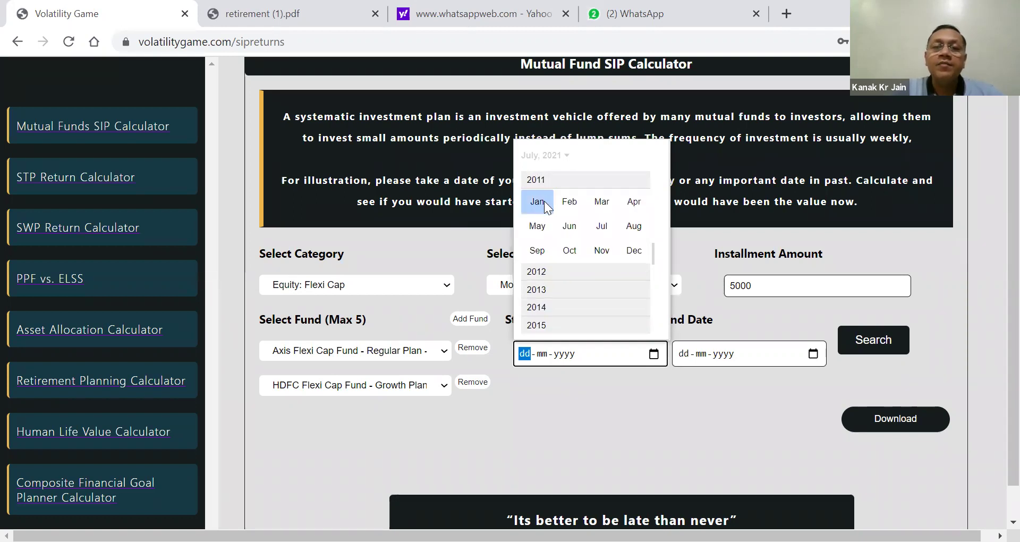
{"action": "left_click", "coordinate": [543, 201]}
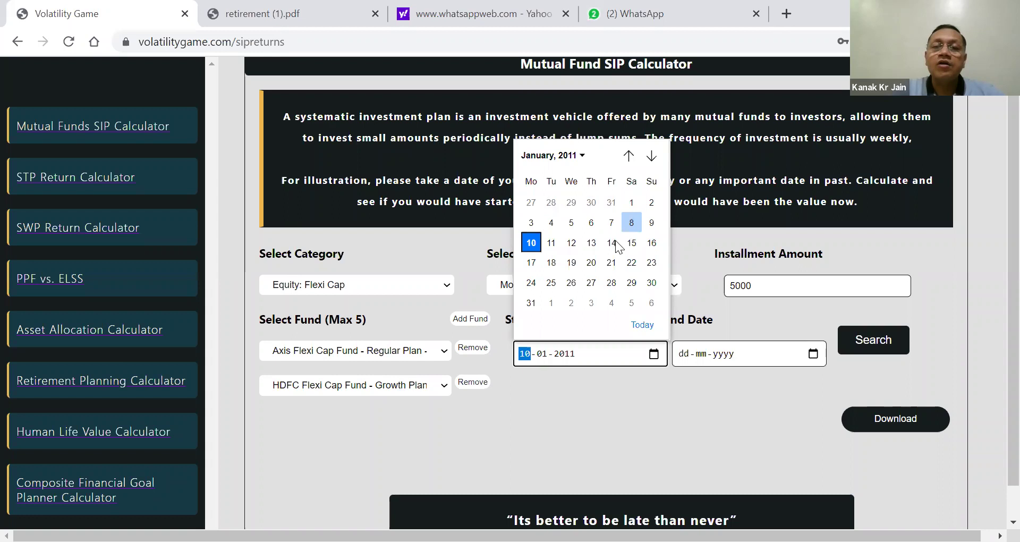
{"action": "left_click", "coordinate": [594, 262]}
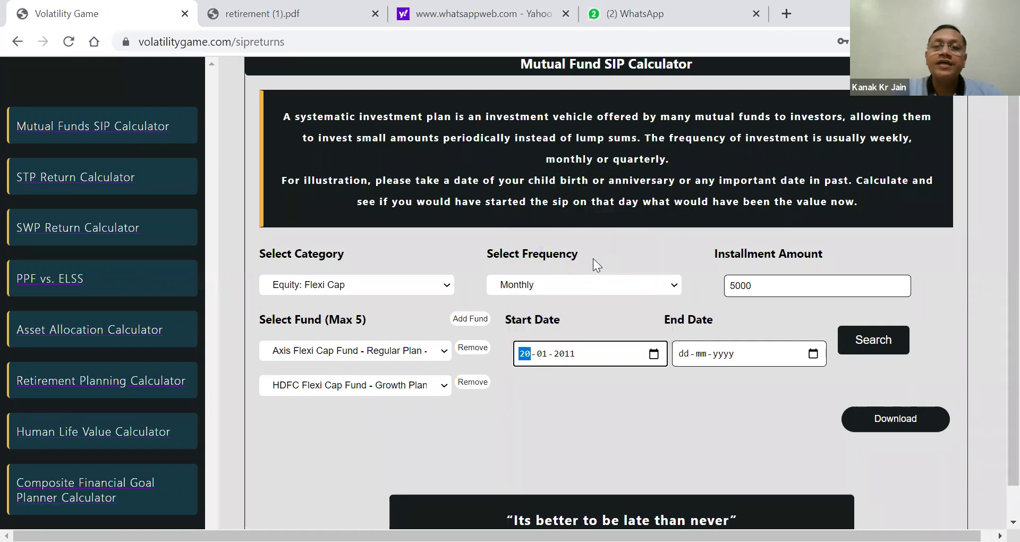
Set the SIP end date to 10-07-2021 and run the search for the two funds' returns.
{"action": "left_click", "coordinate": [814, 353]}
{"action": "left_click", "coordinate": [802, 325]}
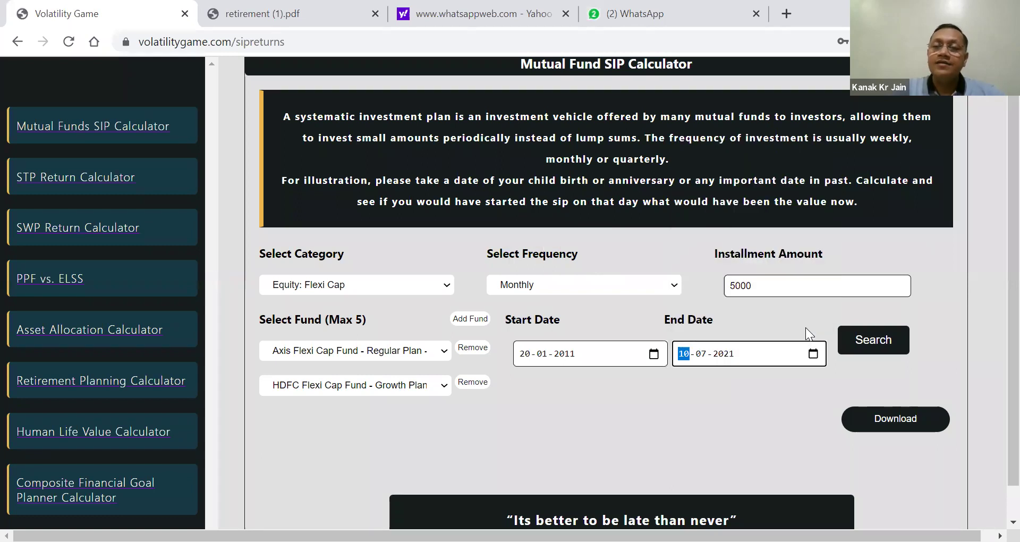
{"action": "left_click", "coordinate": [876, 340]}
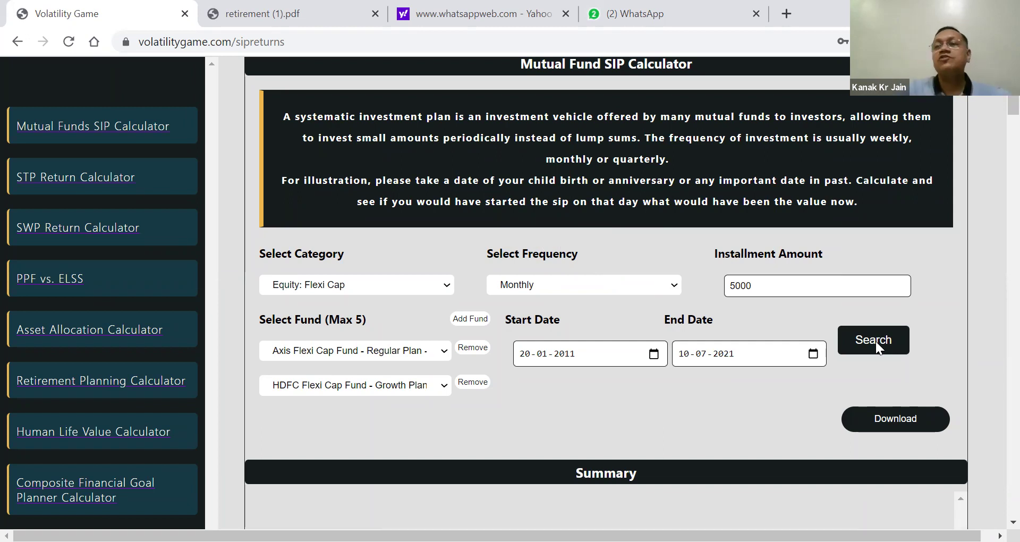
Review the SIP Summary table and the Cashflow tables of both flexi cap funds down to the last installment.
{"action": "scroll", "coordinate": [996, 113], "scroll_direction": "down", "scroll_amount": 4}
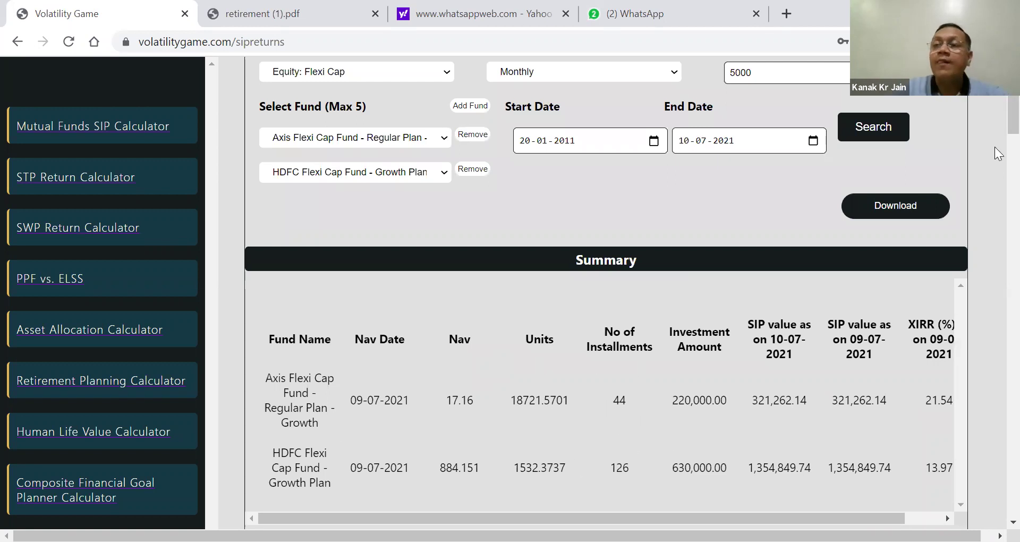
{"action": "scroll", "coordinate": [997, 127], "scroll_direction": "down", "scroll_amount": 1}
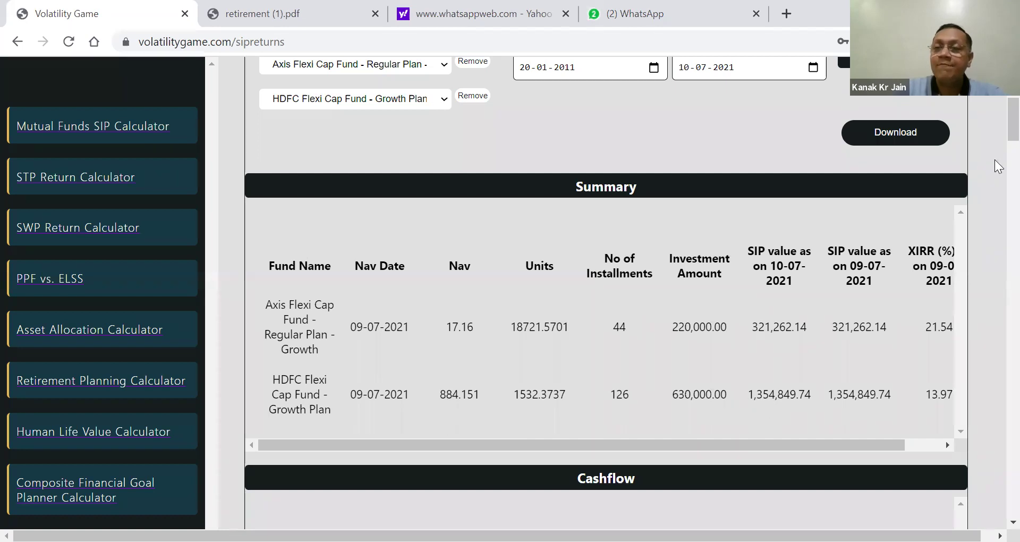
{"action": "scroll", "coordinate": [998, 140], "scroll_direction": "down", "scroll_amount": 2}
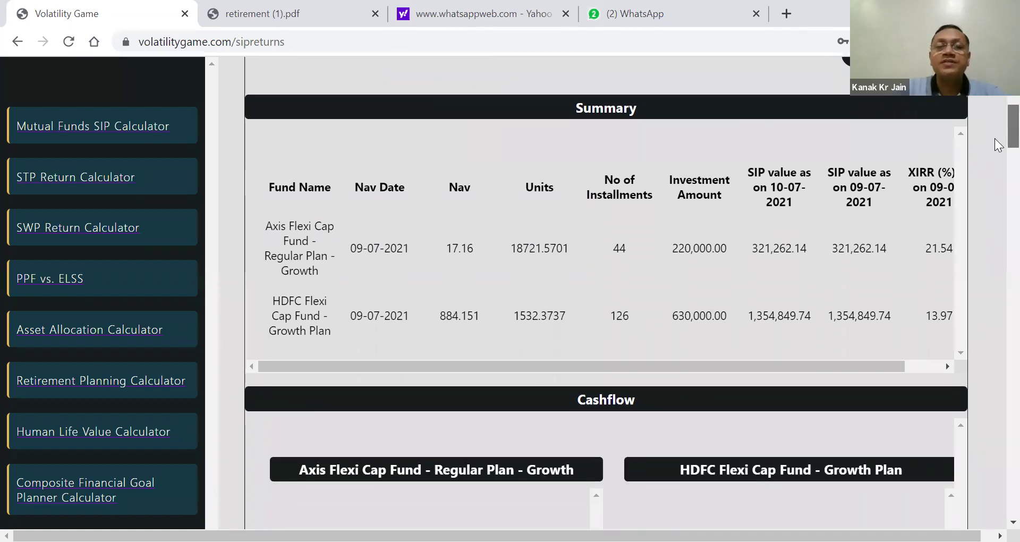
{"action": "scroll", "coordinate": [994, 143], "scroll_direction": "down", "scroll_amount": 5}
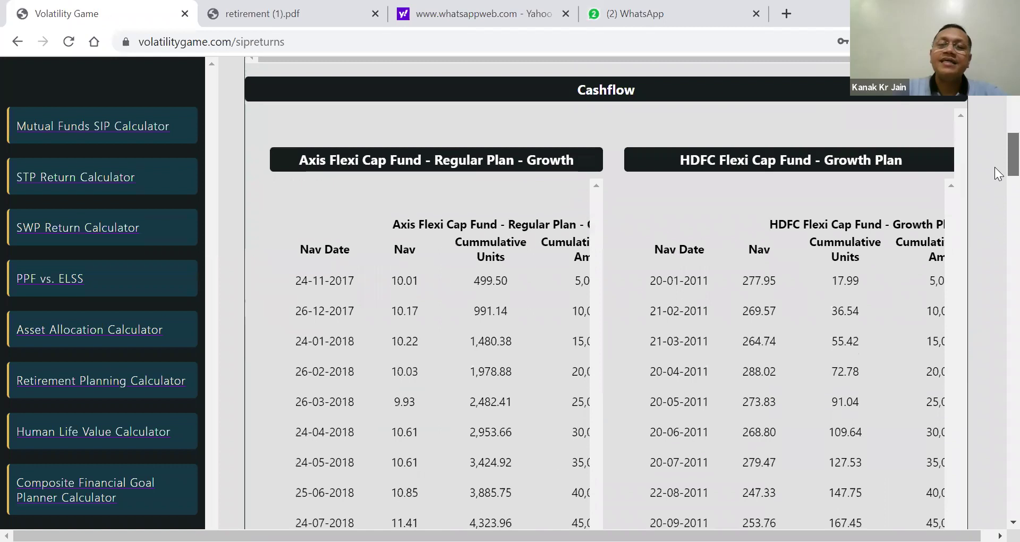
{"action": "scroll", "coordinate": [995, 180], "scroll_direction": "down", "scroll_amount": 5}
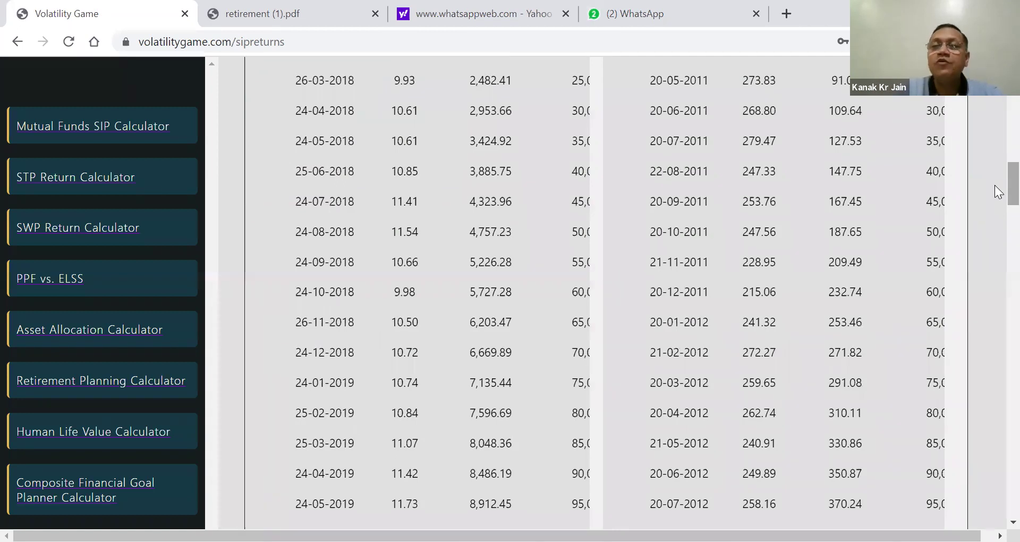
{"action": "scroll", "coordinate": [995, 194], "scroll_direction": "down", "scroll_amount": 8}
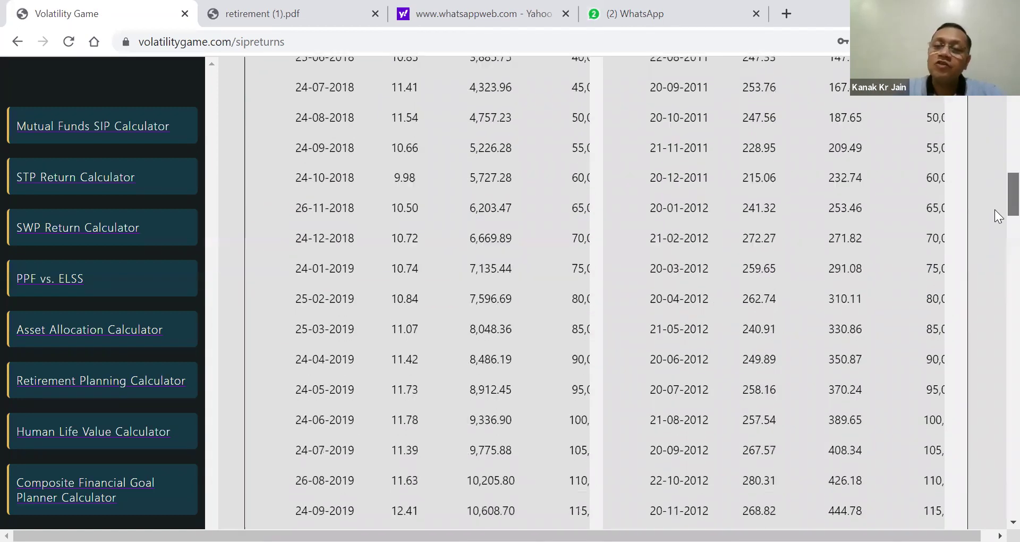
{"action": "scroll", "coordinate": [995, 256], "scroll_direction": "down", "scroll_amount": 20}
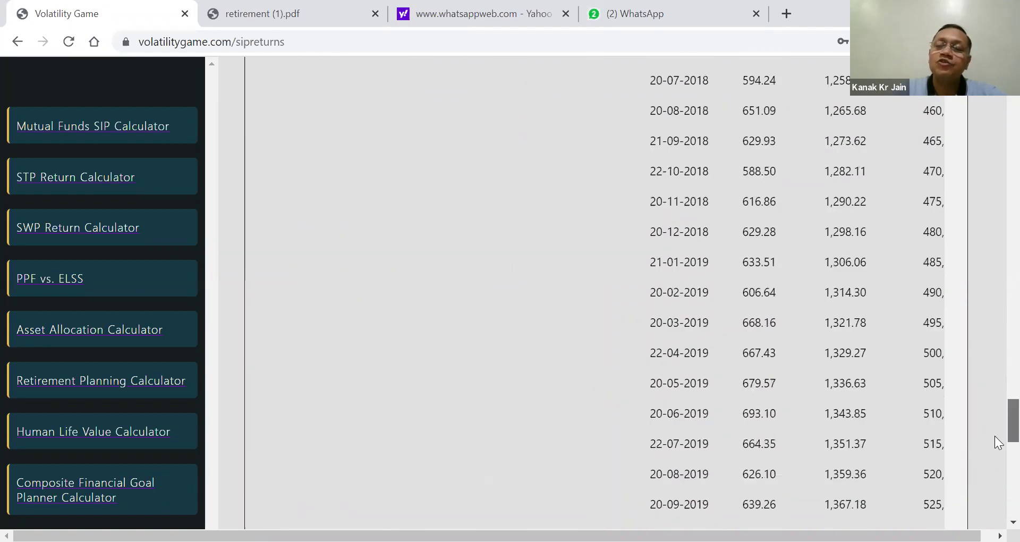
{"action": "scroll", "coordinate": [995, 473], "scroll_direction": "down", "scroll_amount": 12}
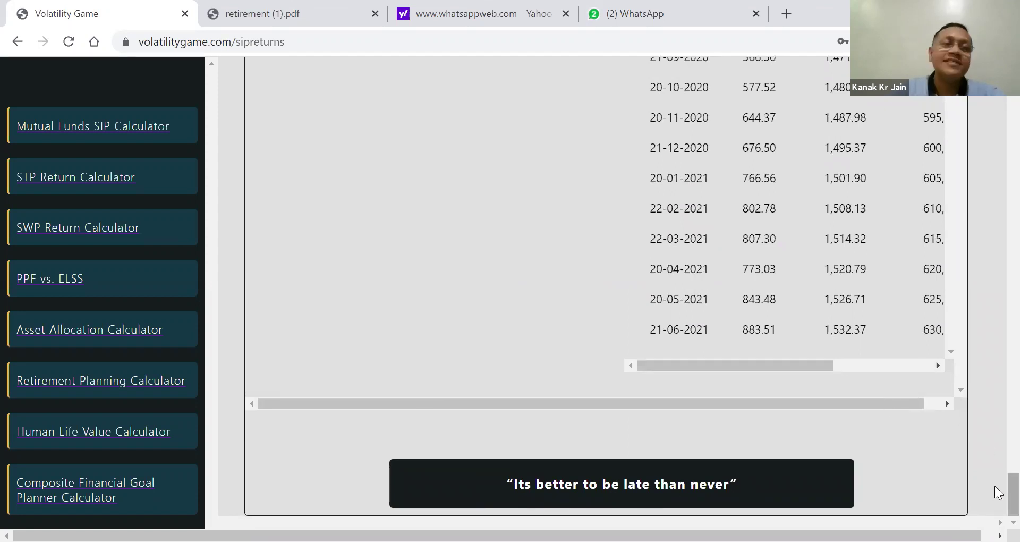
Open the STP Return Calculator and select ICICI Prudential Mutual Fund as the AMC.
{"action": "left_click", "coordinate": [99, 178]}
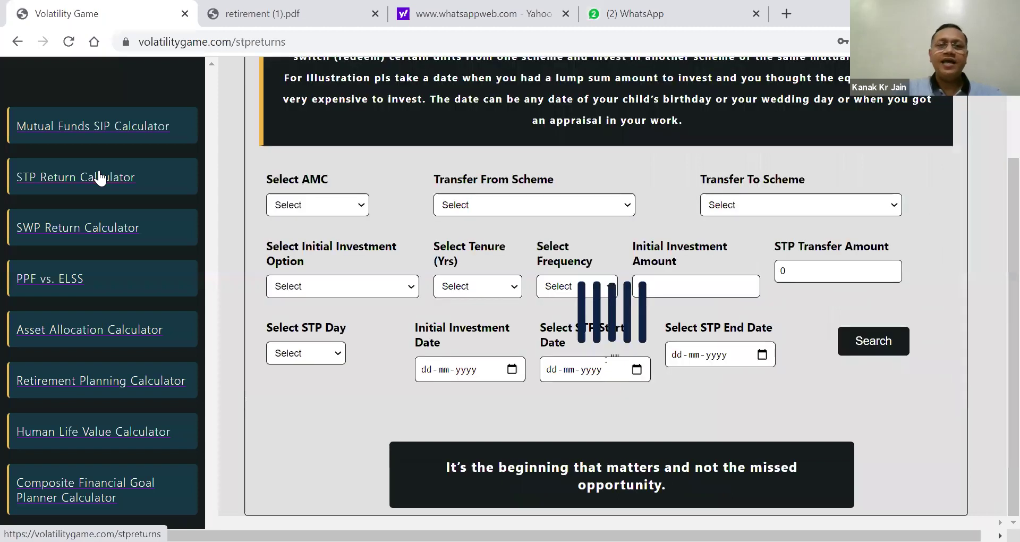
{"action": "left_click", "coordinate": [433, 206]}
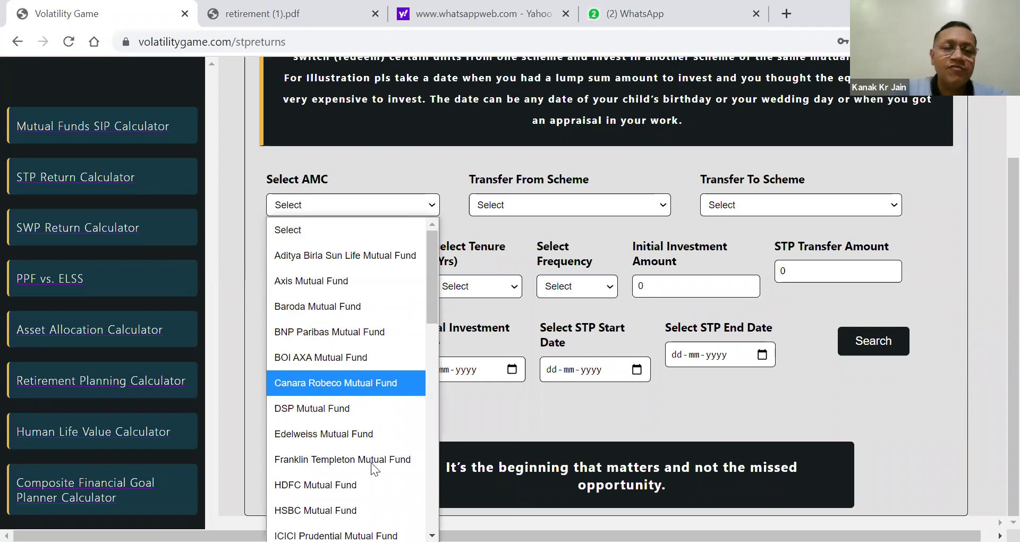
{"action": "left_click", "coordinate": [356, 484]}
{"action": "left_click", "coordinate": [381, 204]}
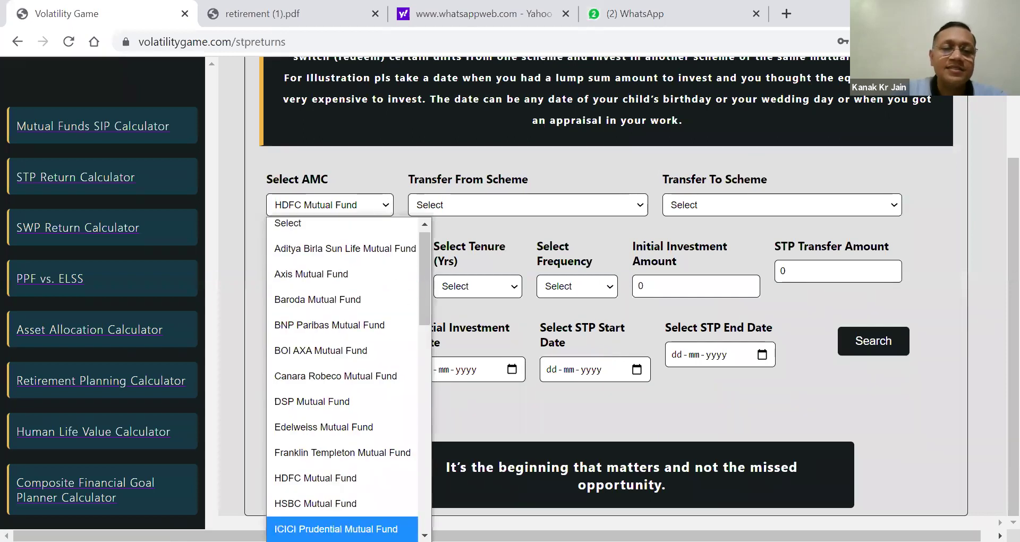
{"action": "left_click", "coordinate": [335, 529]}
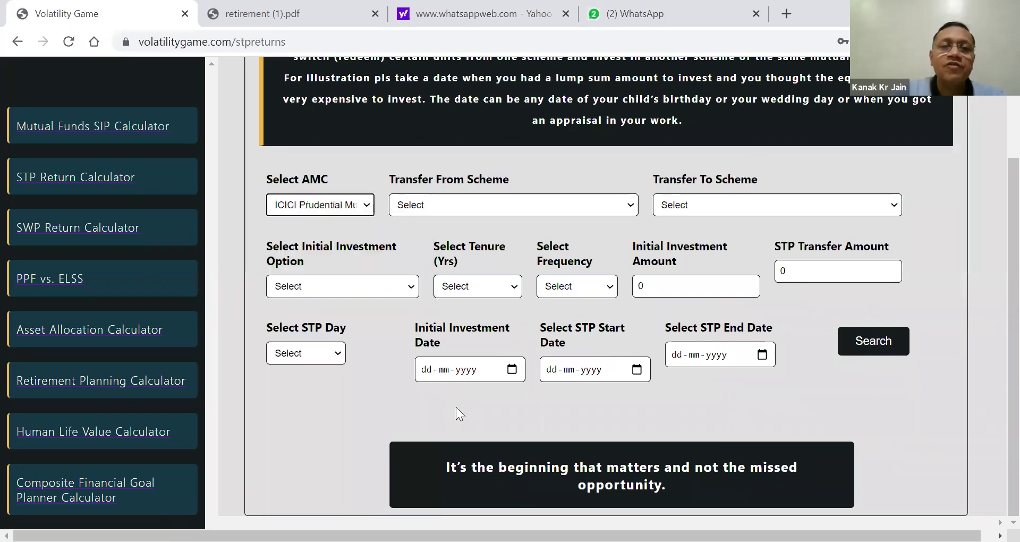
Set the transfer from ICICI Prudential All Seasons Bond Fund - Growth to ICICI Prudential FMCG Fund - Growth, with One Time Investment as the initial option.
{"action": "left_click", "coordinate": [632, 206]}
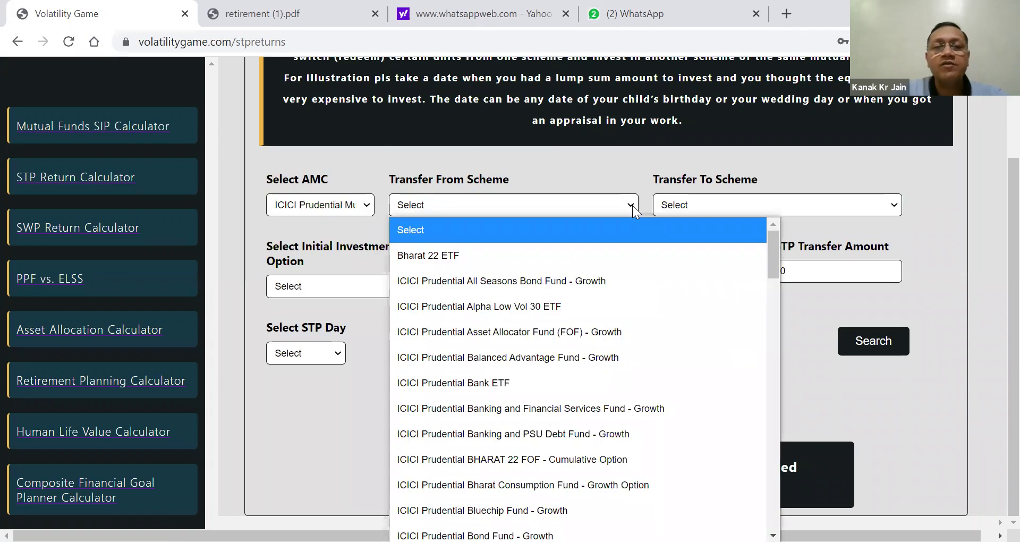
{"action": "left_click", "coordinate": [592, 286]}
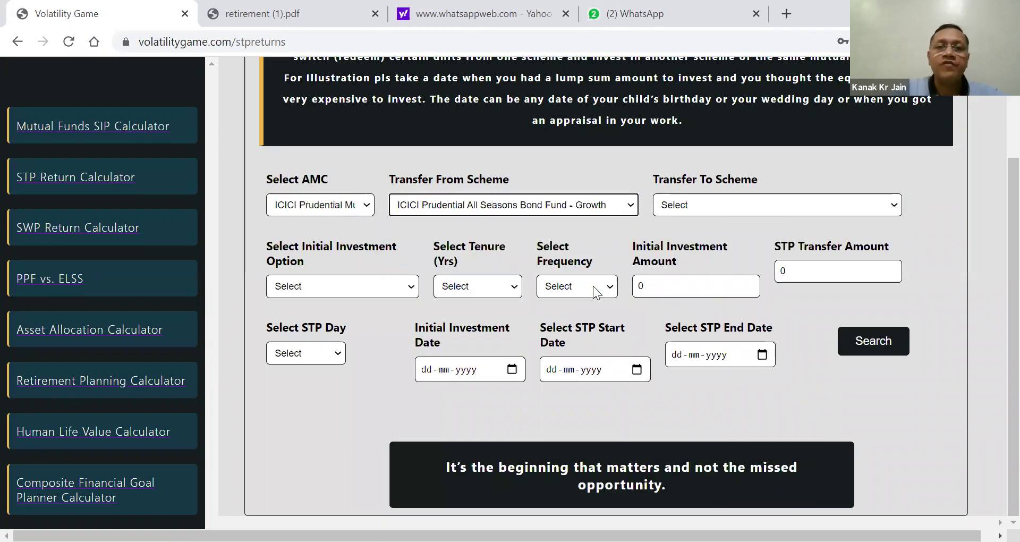
{"action": "left_click", "coordinate": [754, 206]}
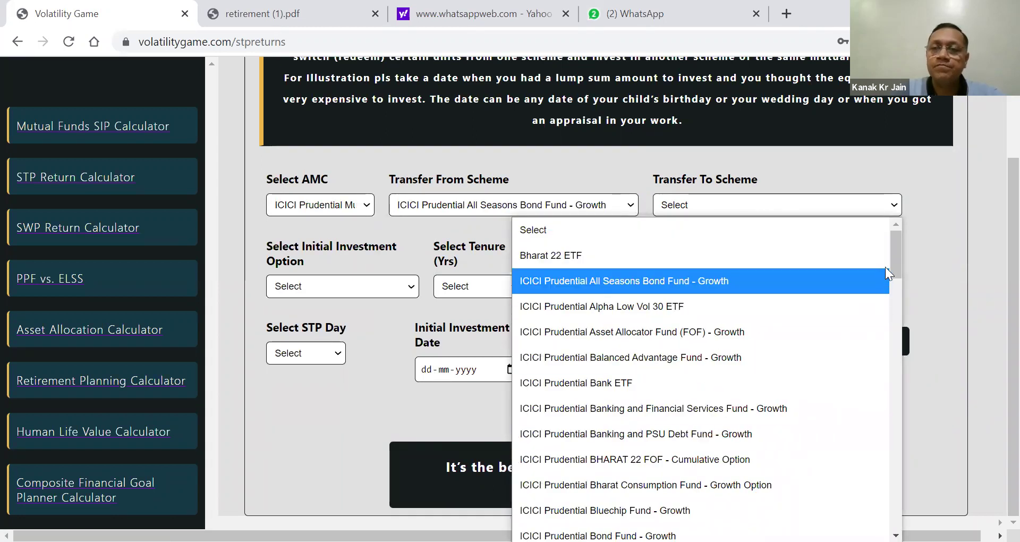
{"action": "left_click_drag", "start_coordinate": [897, 272], "coordinate": [897, 332]}
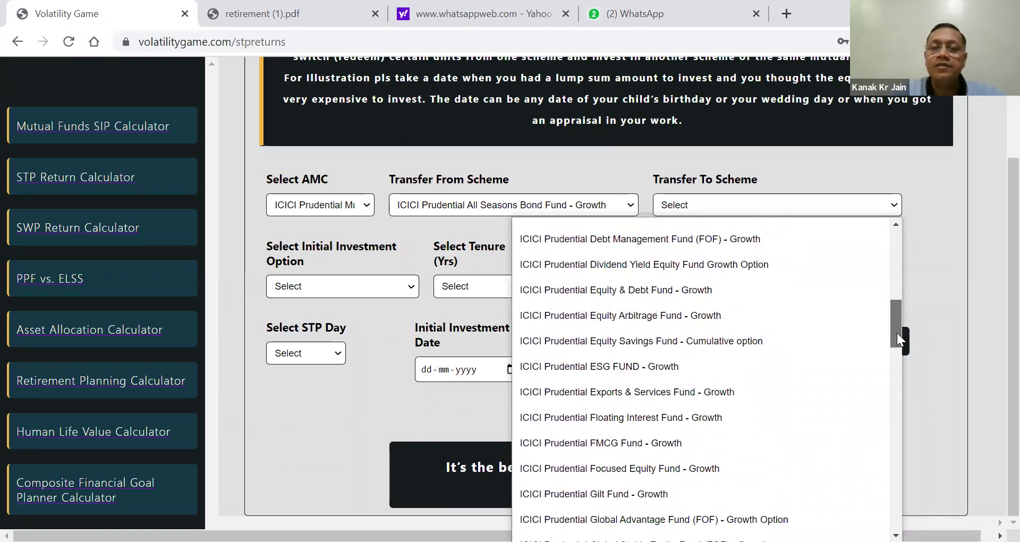
{"action": "left_click", "coordinate": [678, 444]}
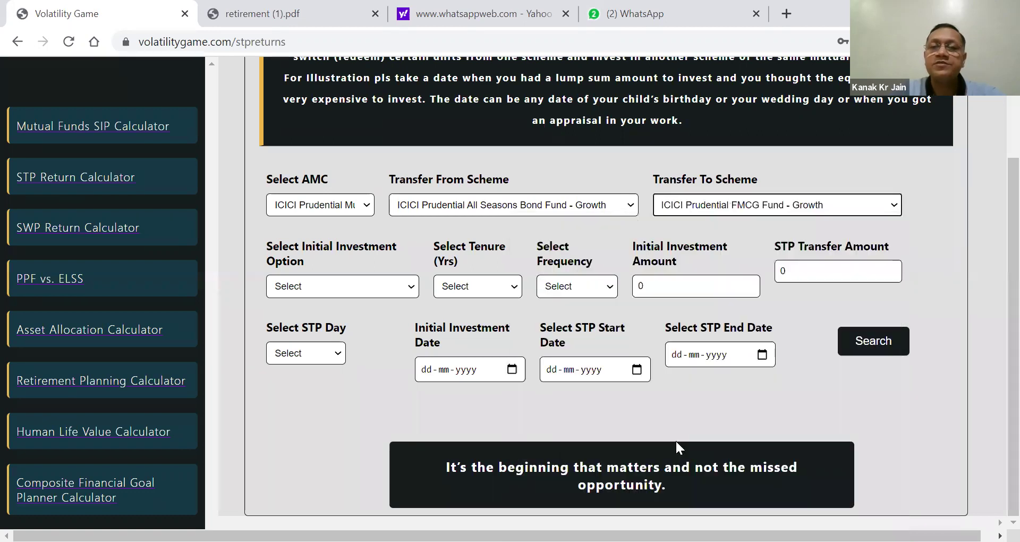
{"action": "left_click", "coordinate": [408, 286]}
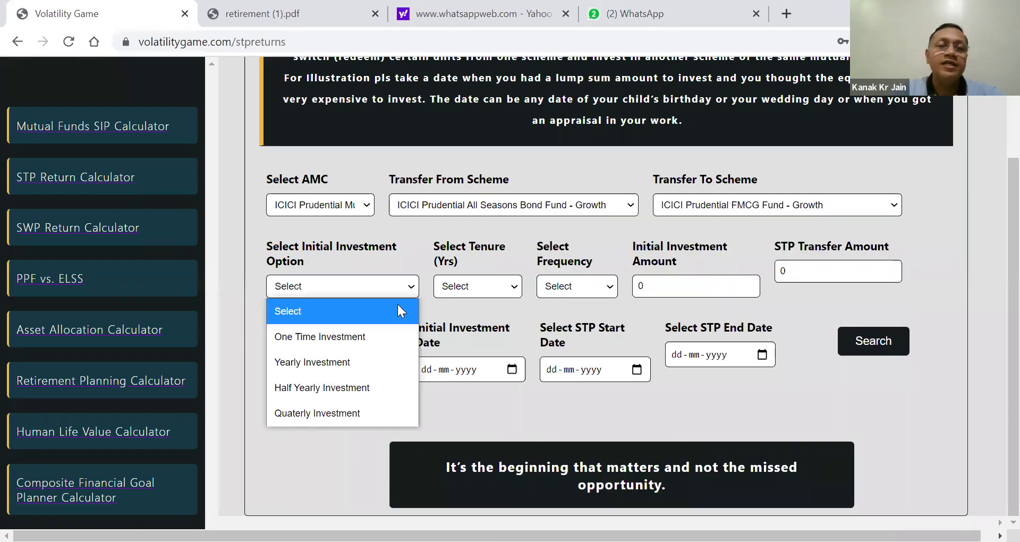
{"action": "left_click", "coordinate": [386, 334]}
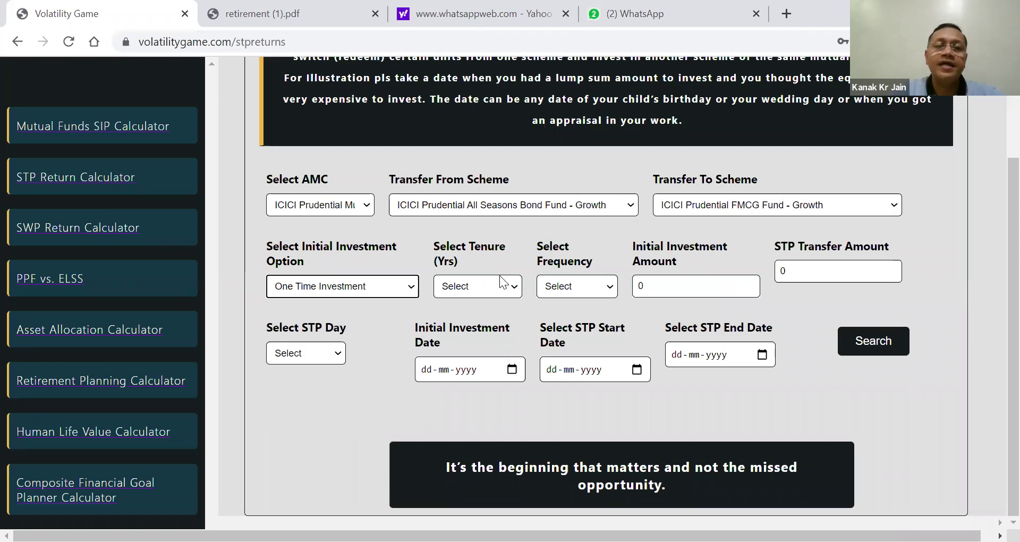
Set the STP tenure to 10 years and the transfer frequency to Monthly.
{"action": "left_click", "coordinate": [513, 285]}
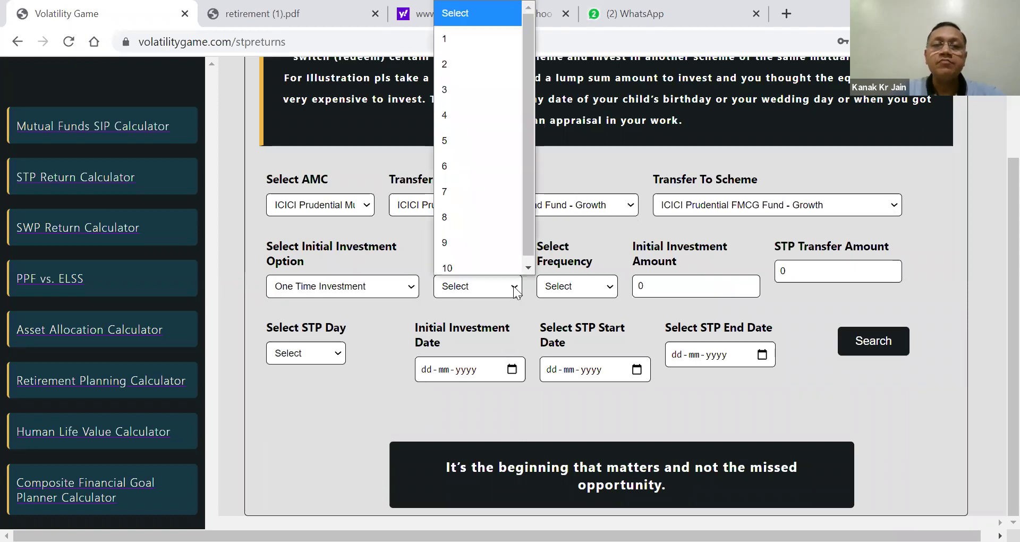
{"action": "left_click", "coordinate": [491, 267]}
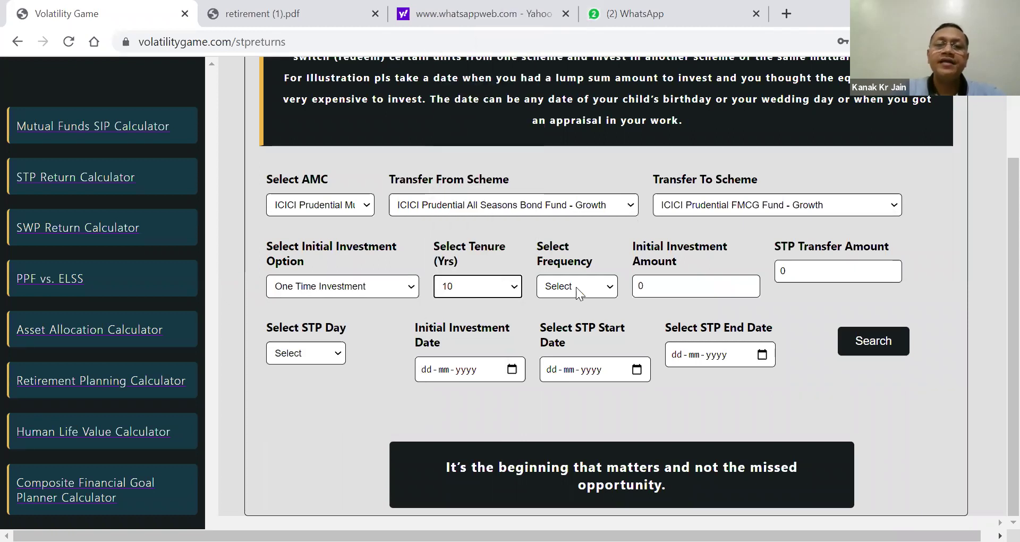
{"action": "left_click", "coordinate": [611, 288]}
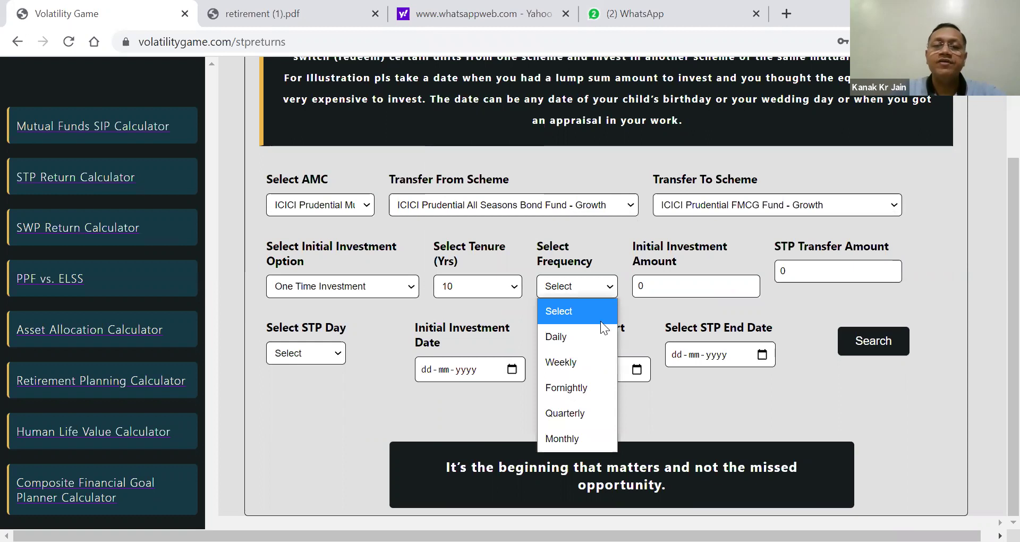
{"action": "left_click", "coordinate": [574, 444]}
Enter an initial investment amount of 1000000 and an STP transfer amount of 5000, with 1 as the STP day.
{"action": "left_click", "coordinate": [721, 293]}
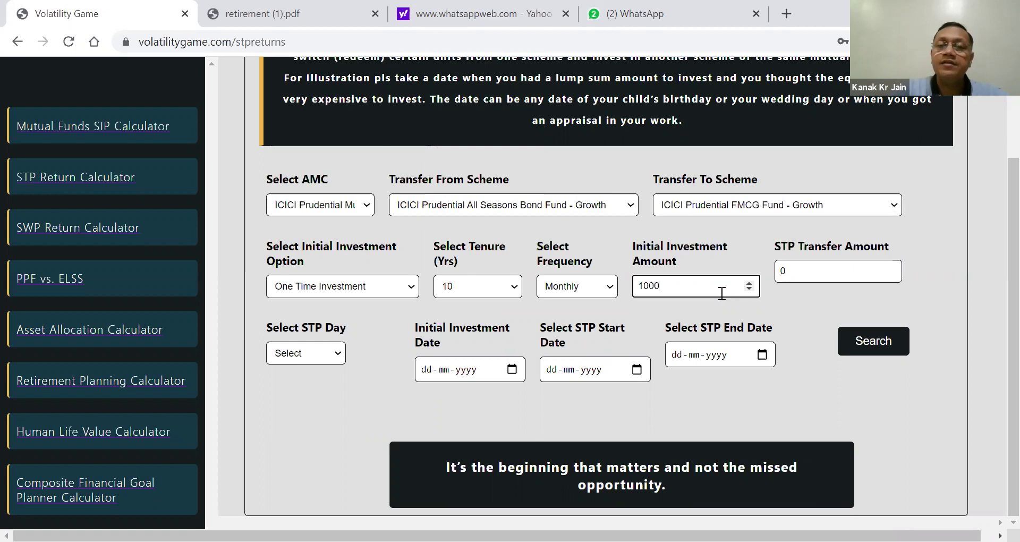
{"action": "left_click", "coordinate": [795, 273]}
{"action": "key", "text": "BackSpace"}
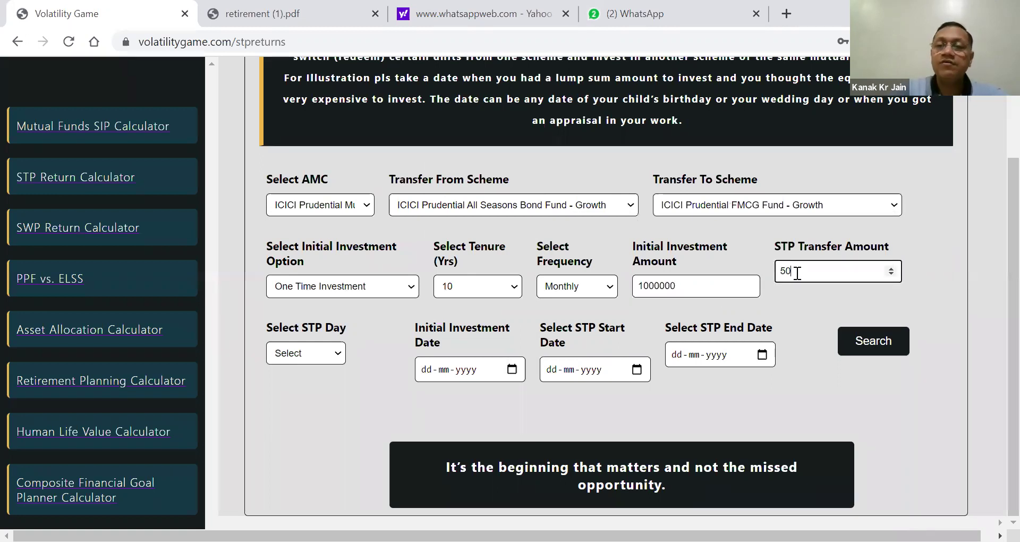
{"action": "left_click", "coordinate": [333, 357]}
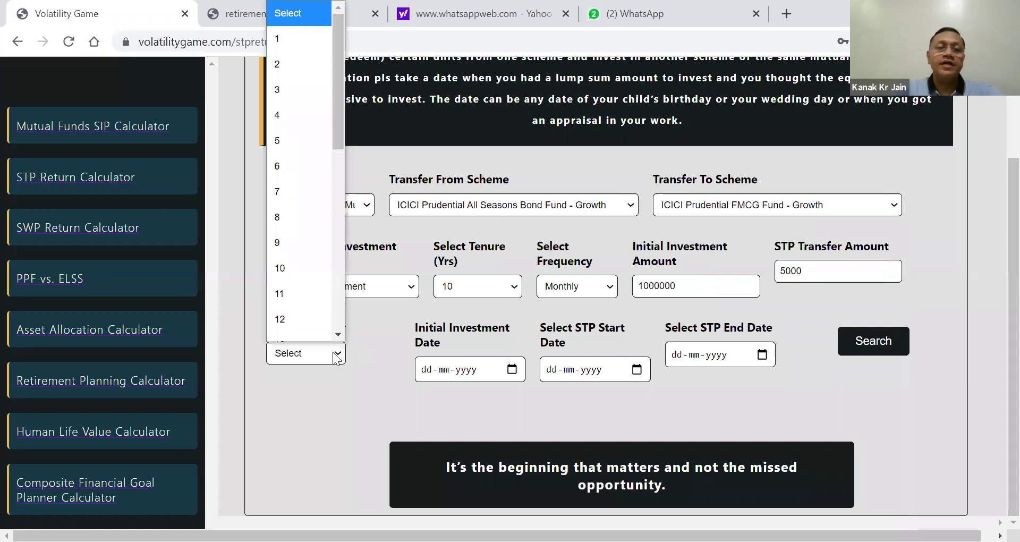
{"action": "left_click", "coordinate": [291, 39]}
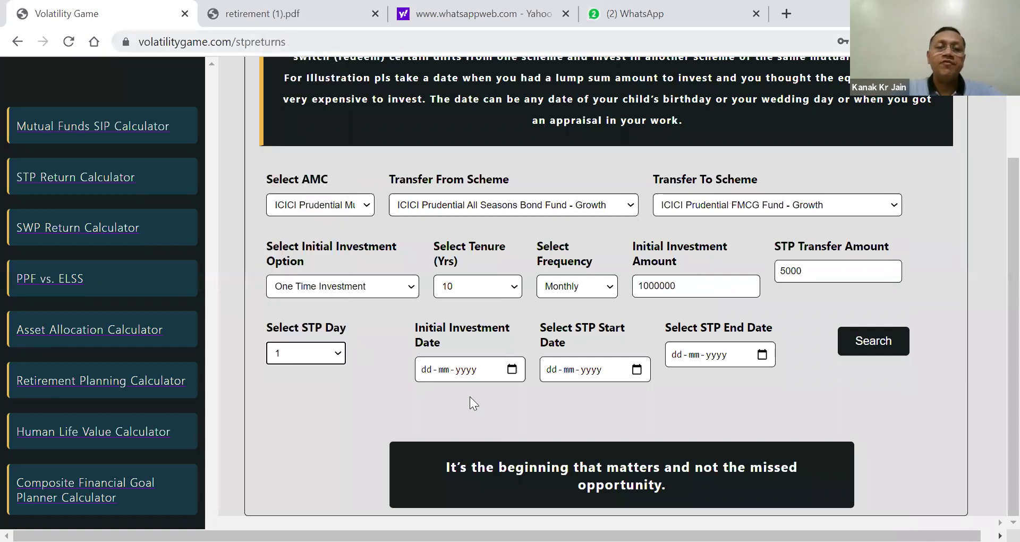
Set the initial investment date to 10-01-2012.
{"action": "left_click", "coordinate": [513, 371]}
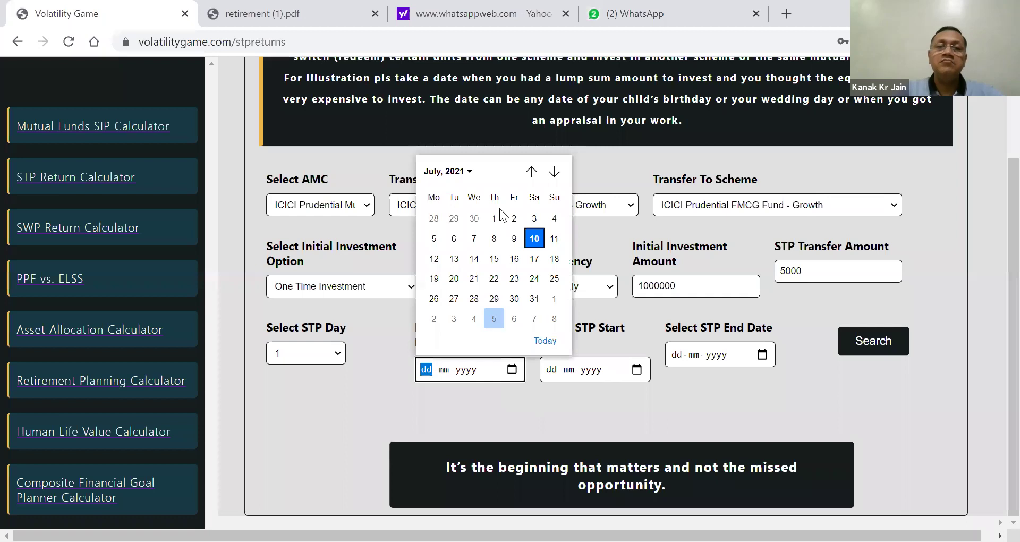
{"action": "left_click", "coordinate": [444, 171]}
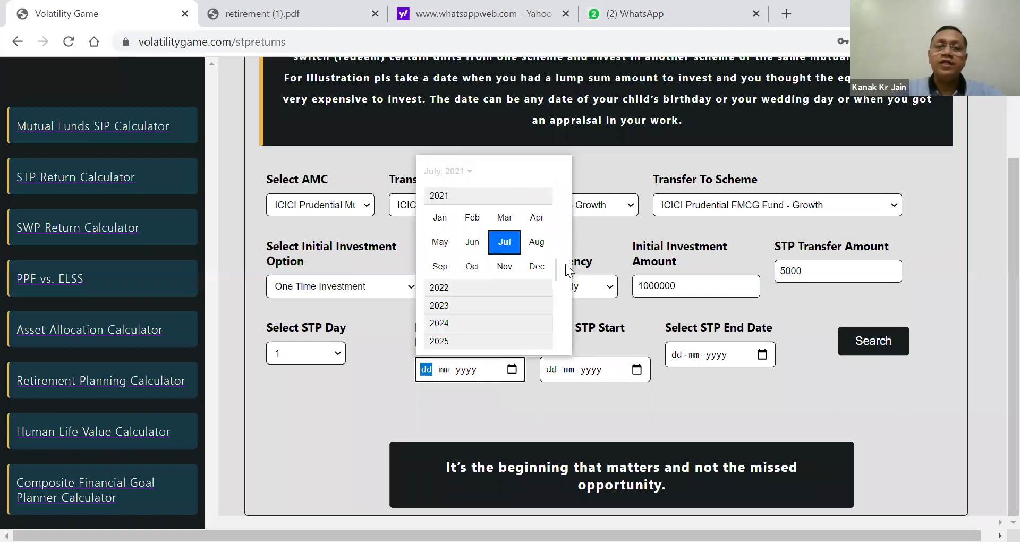
{"action": "left_click_drag", "start_coordinate": [555, 266], "coordinate": [501, 215]}
{"action": "left_click", "coordinate": [446, 190]}
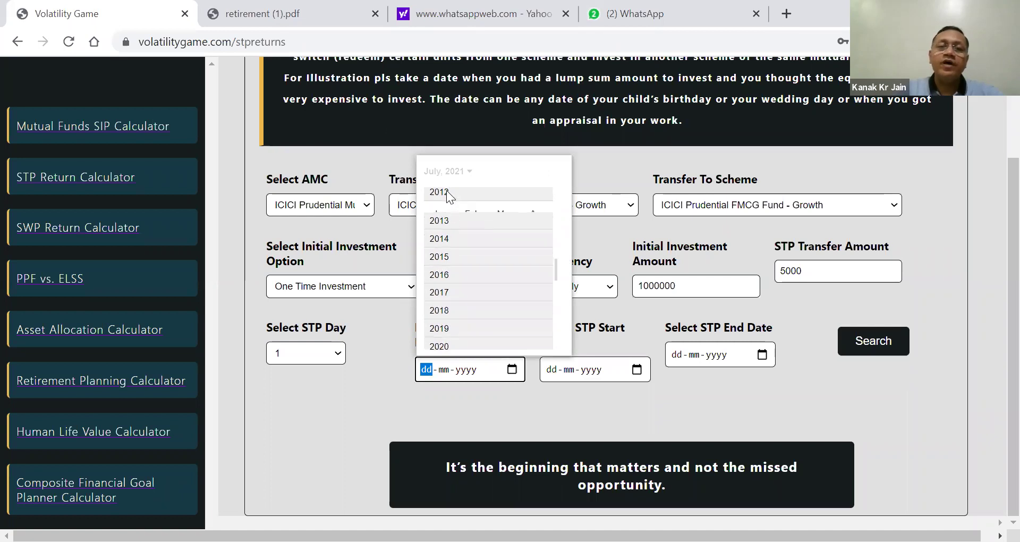
{"action": "left_click", "coordinate": [444, 219]}
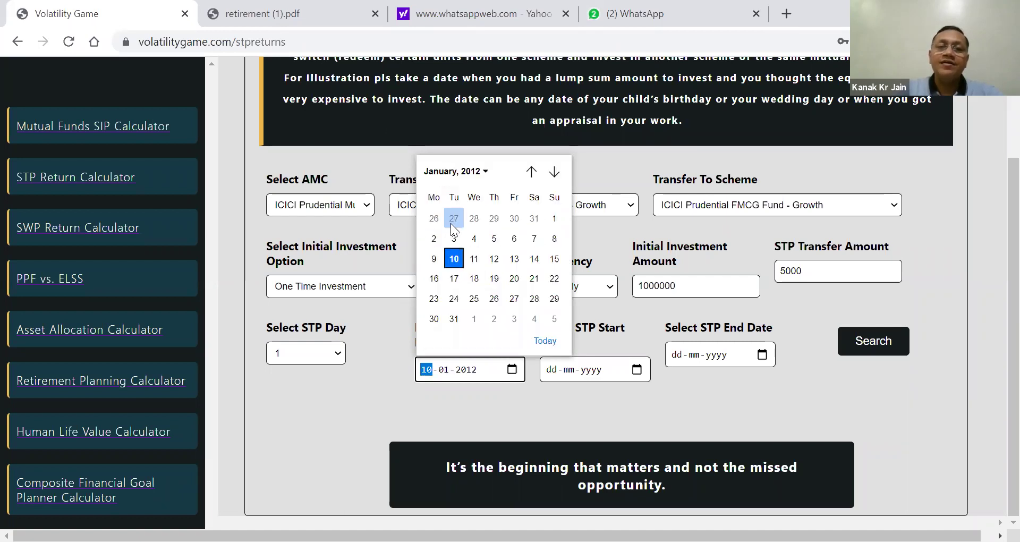
{"action": "left_click", "coordinate": [455, 257]}
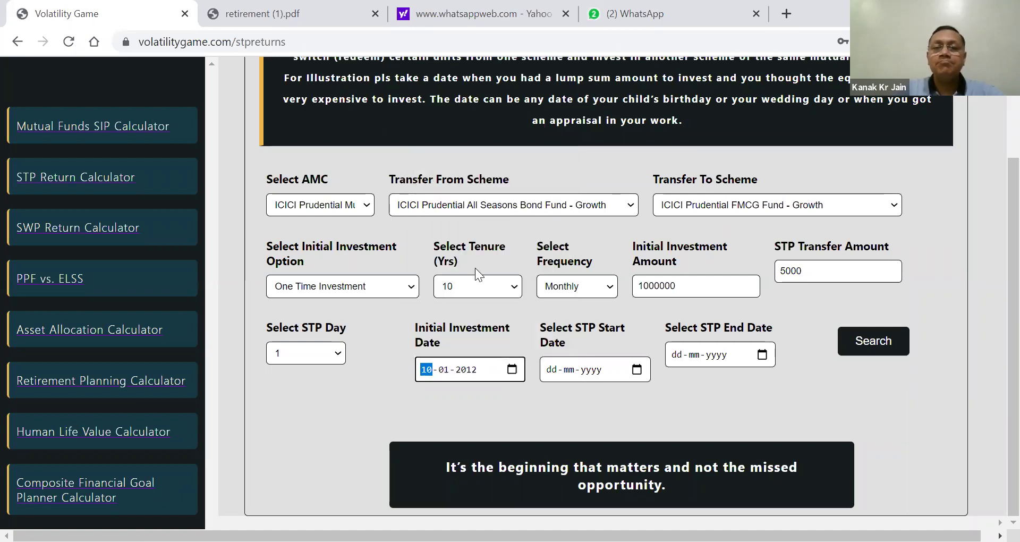
Set the STP start date to 27-01-2012.
{"action": "left_click", "coordinate": [636, 370]}
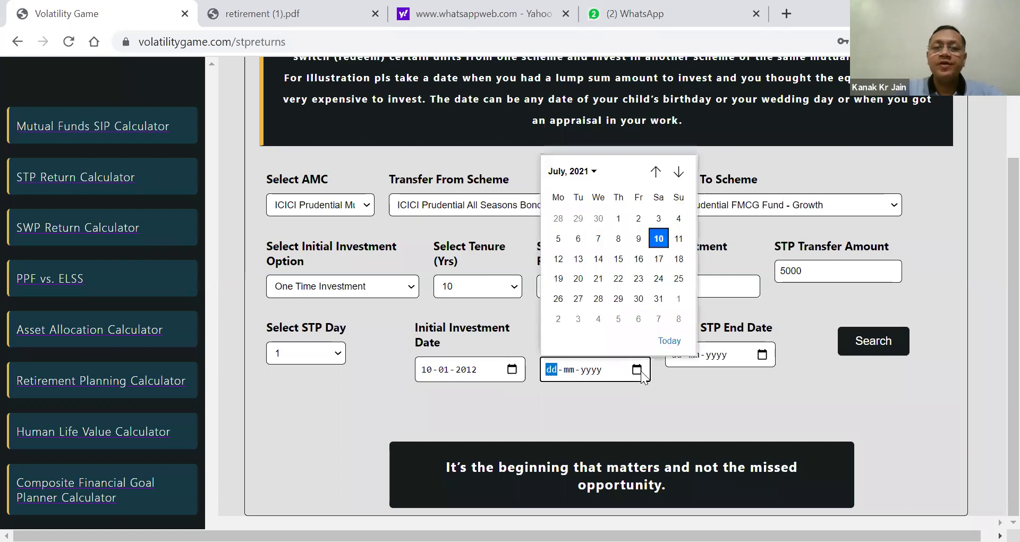
{"action": "left_click", "coordinate": [570, 171]}
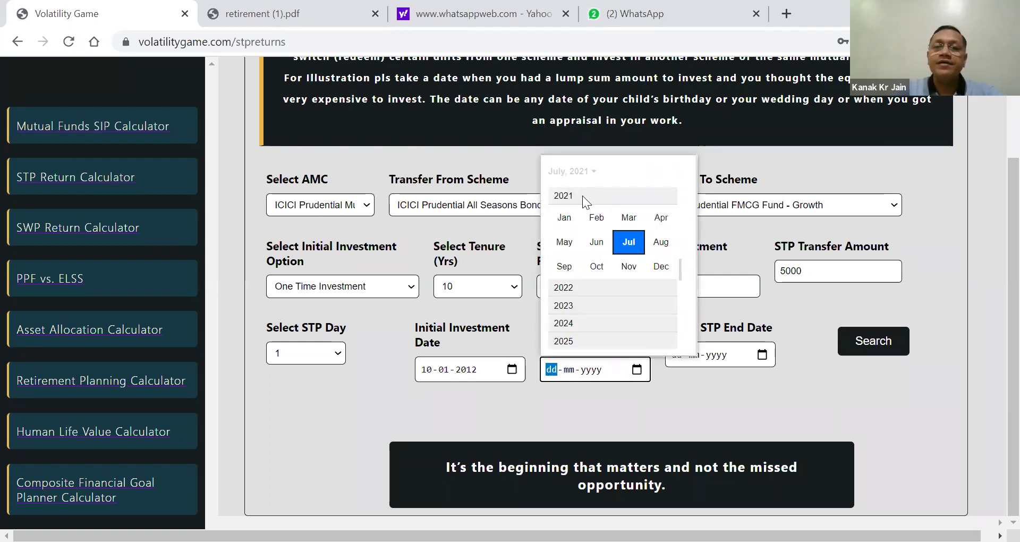
{"action": "scroll", "coordinate": [682, 250], "scroll_direction": "up", "scroll_amount": 5}
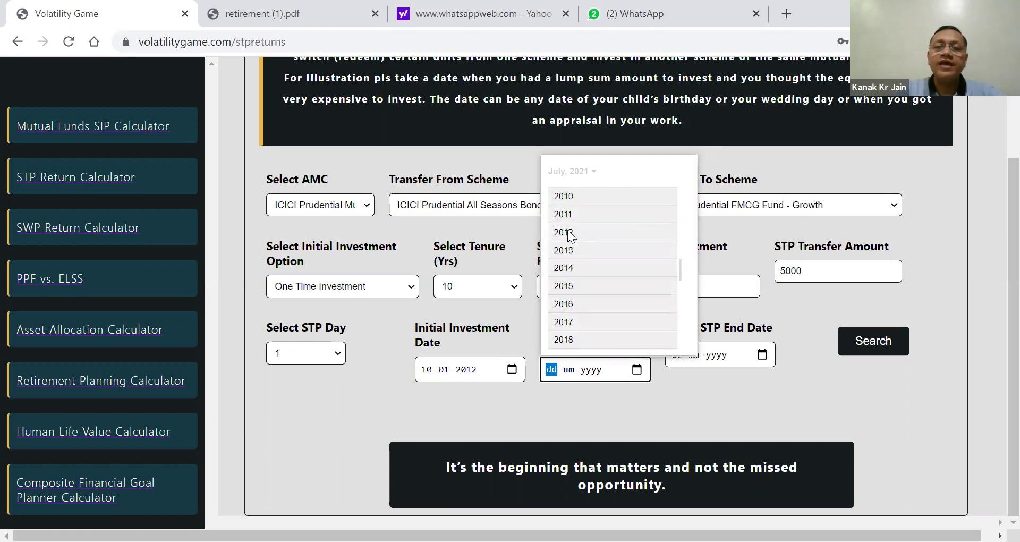
{"action": "left_click", "coordinate": [566, 232]}
{"action": "left_click", "coordinate": [567, 222]}
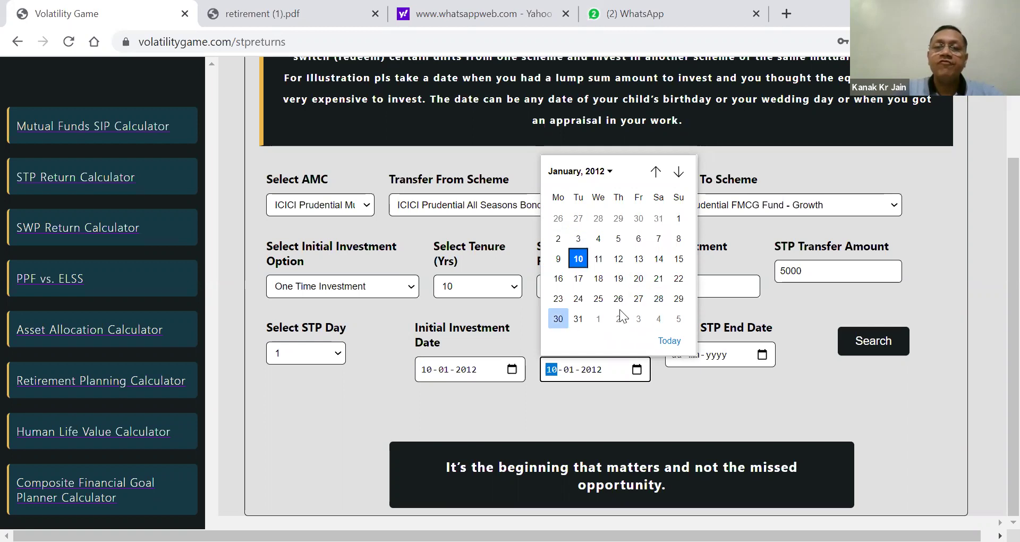
{"action": "left_click", "coordinate": [658, 298]}
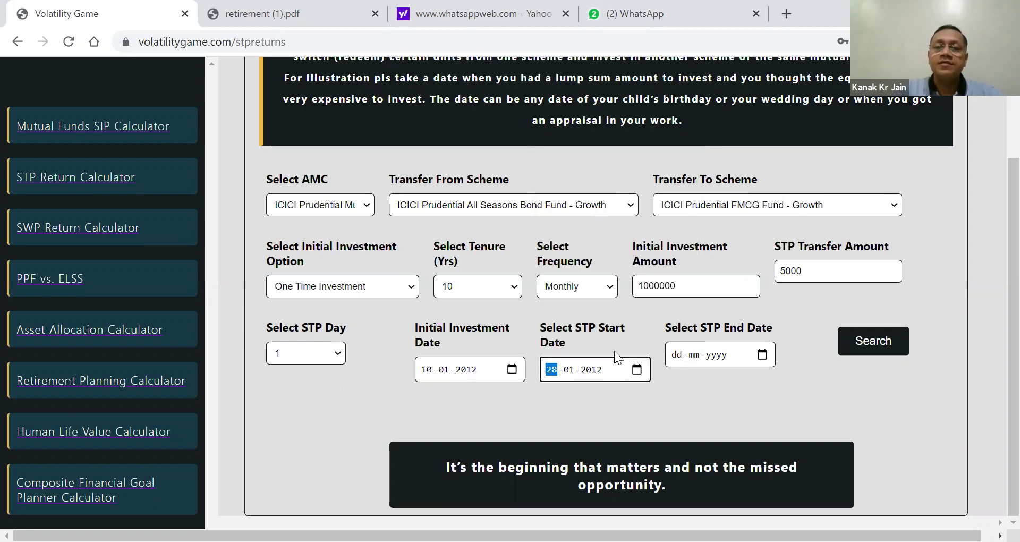
{"action": "left_click", "coordinate": [637, 369]}
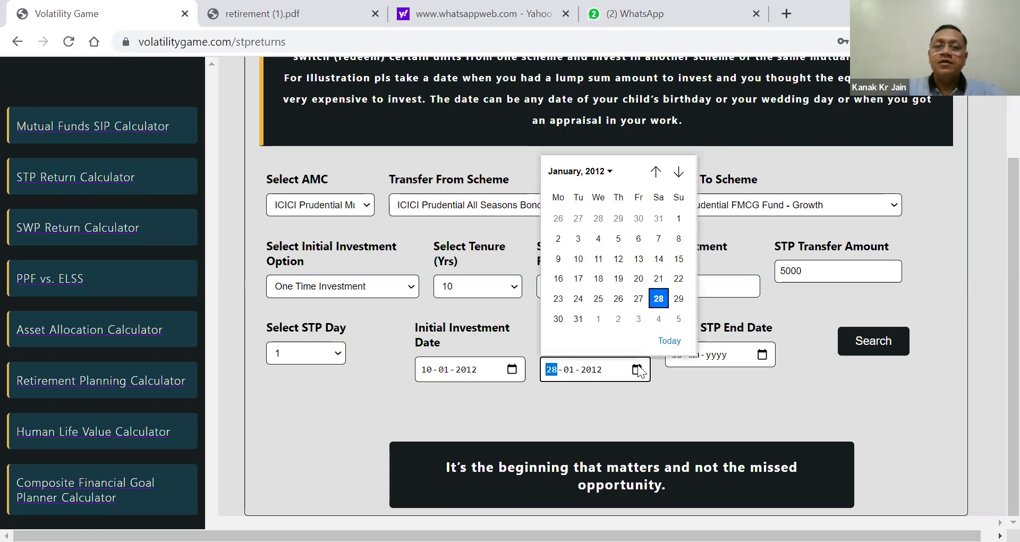
{"action": "left_click", "coordinate": [637, 298]}
Set the STP end date to 10-07-2021 and run the search for the STP returns.
{"action": "left_click", "coordinate": [761, 354]}
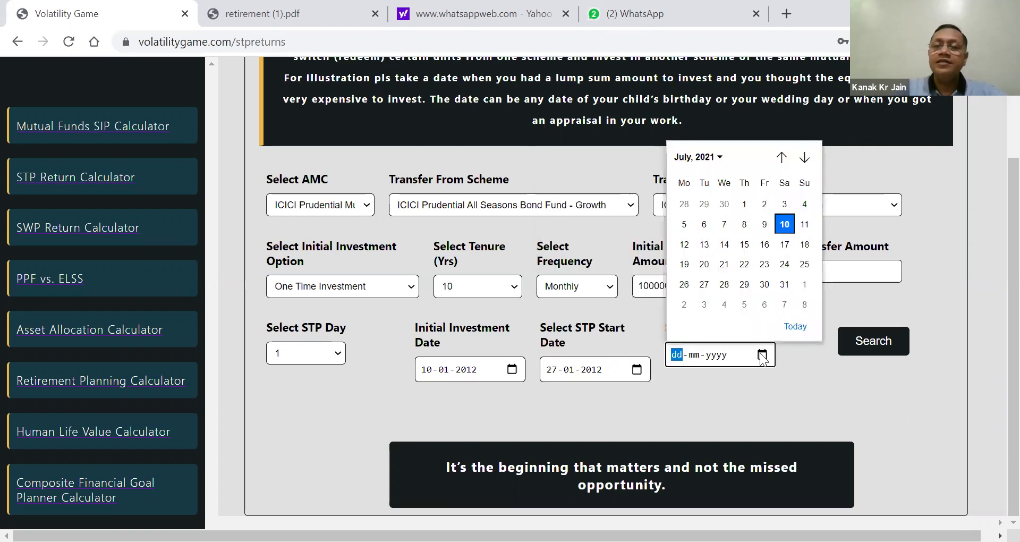
{"action": "left_click", "coordinate": [794, 325]}
{"action": "left_click", "coordinate": [875, 339]}
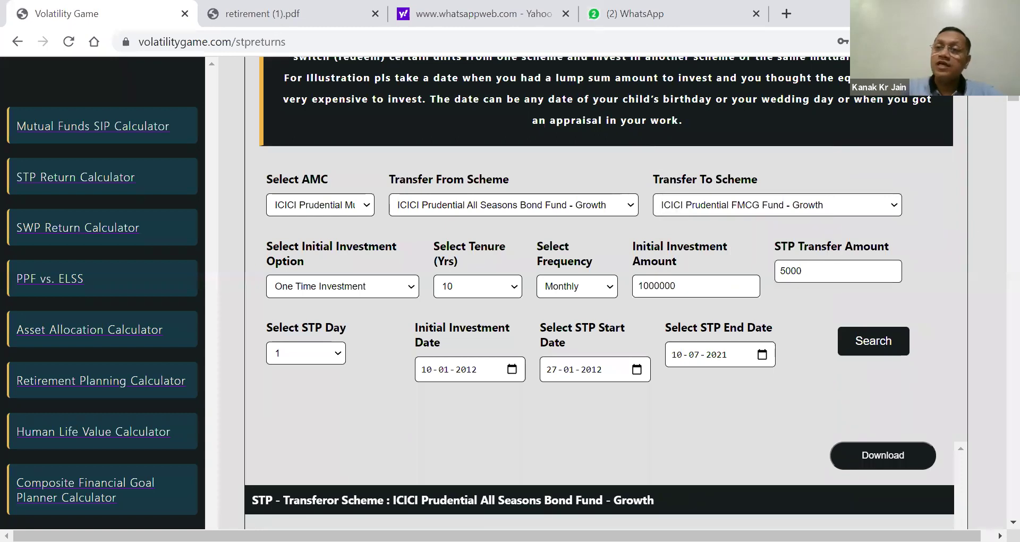
Review the transferor, transferee and total returns summaries and both schemes' installment tables down to the last entry.
{"action": "scroll", "coordinate": [998, 106], "scroll_direction": "down", "scroll_amount": 3}
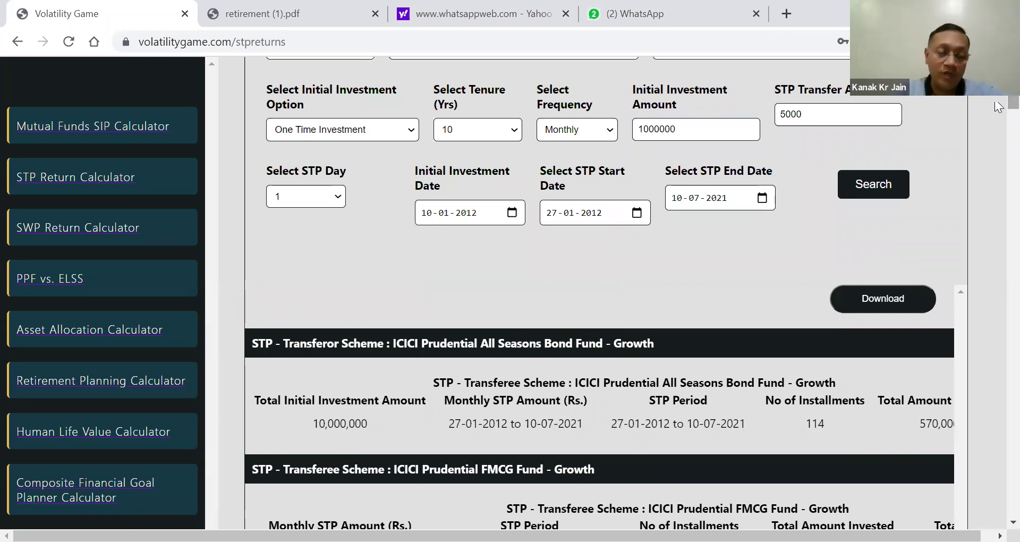
{"action": "scroll", "coordinate": [997, 106], "scroll_direction": "down", "scroll_amount": 1}
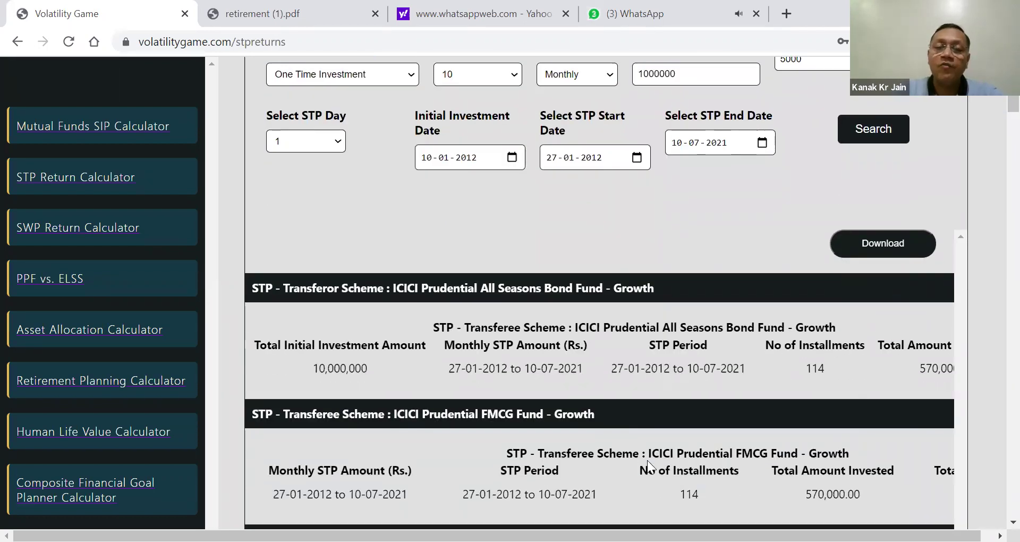
{"action": "scroll", "coordinate": [994, 114], "scroll_direction": "down", "scroll_amount": 2}
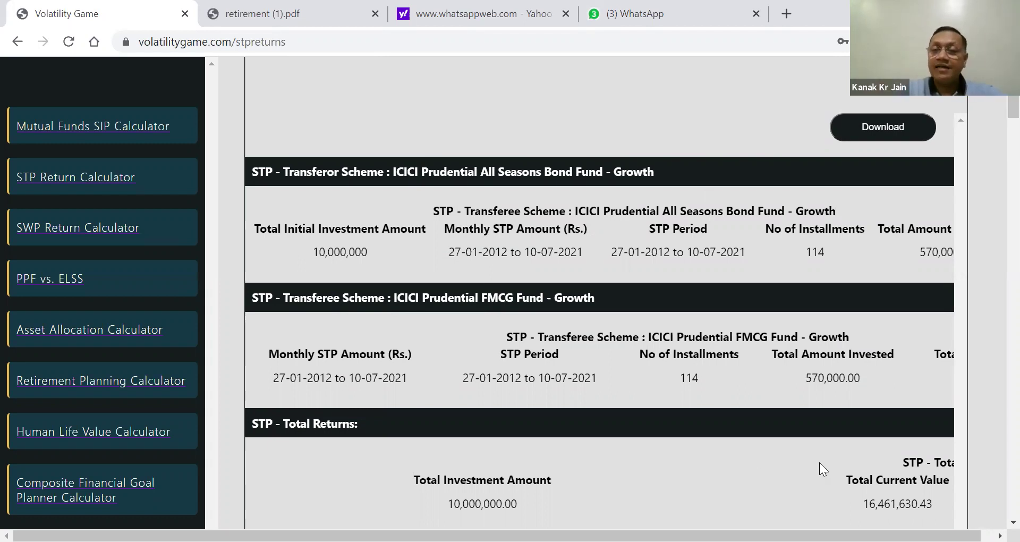
{"action": "scroll", "coordinate": [589, 292], "scroll_direction": "right", "scroll_amount": 1}
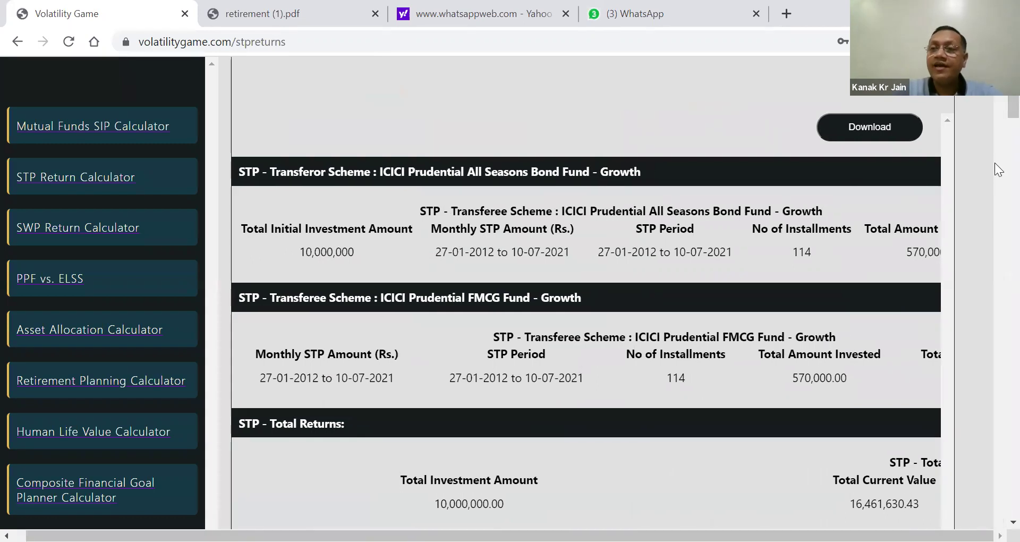
{"action": "scroll", "coordinate": [994, 122], "scroll_direction": "down", "scroll_amount": 1}
{"action": "left_click_drag", "start_coordinate": [994, 128], "coordinate": [994, 260]}
{"action": "scroll", "coordinate": [998, 311], "scroll_direction": "down", "scroll_amount": 20}
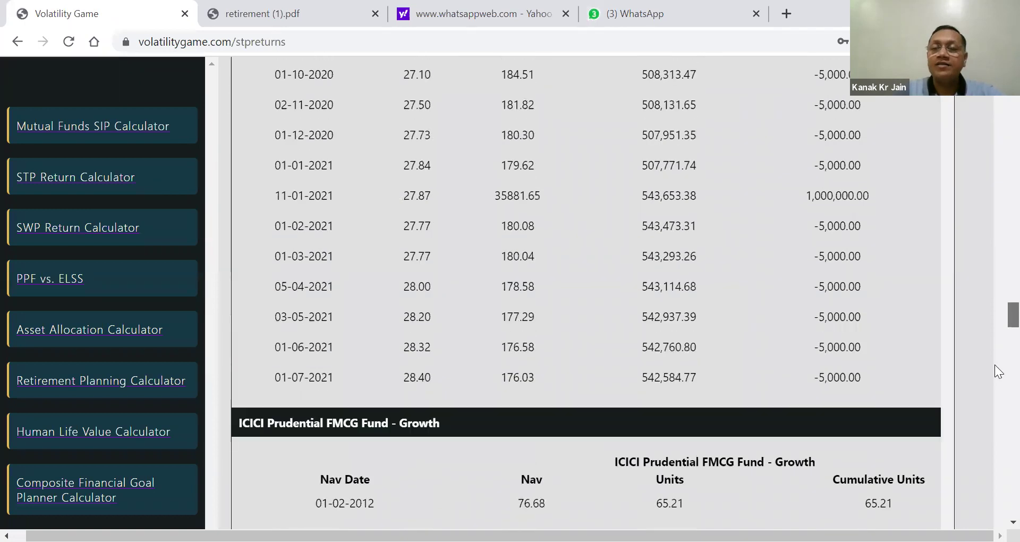
{"action": "scroll", "coordinate": [994, 457], "scroll_direction": "down", "scroll_amount": 20}
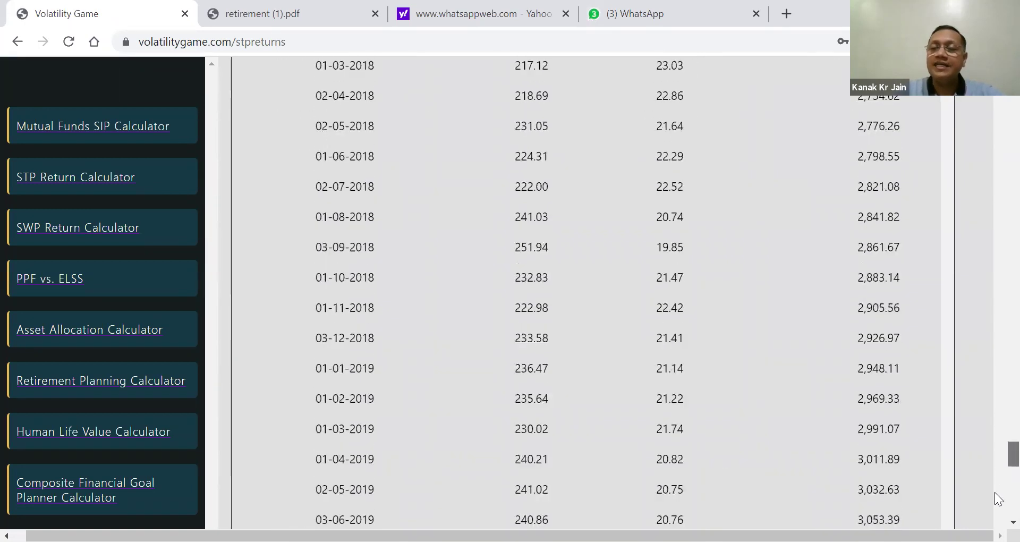
{"action": "left_click_drag", "start_coordinate": [494, 363], "coordinate": [578, 366]}
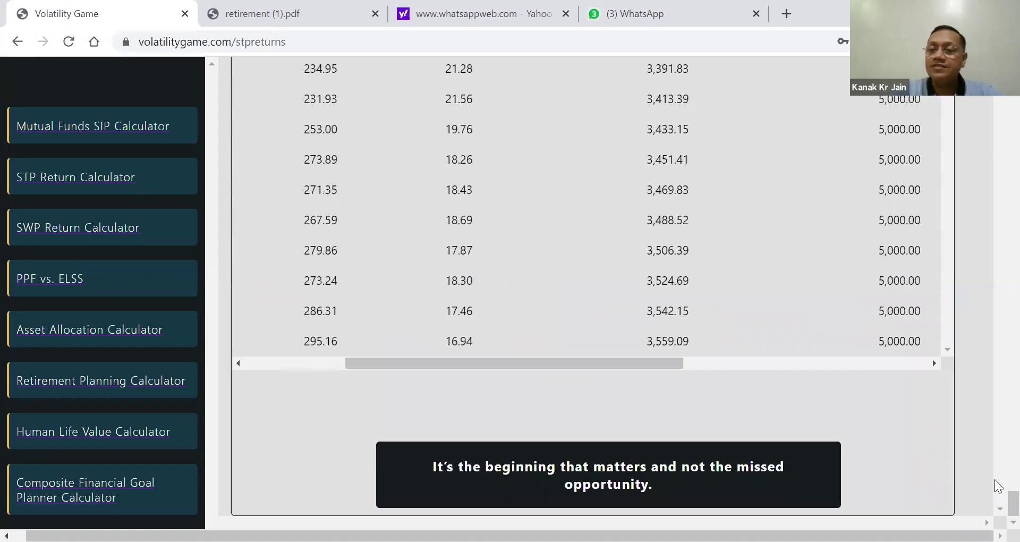
{"action": "scroll", "coordinate": [994, 479], "scroll_direction": "up", "scroll_amount": 20}
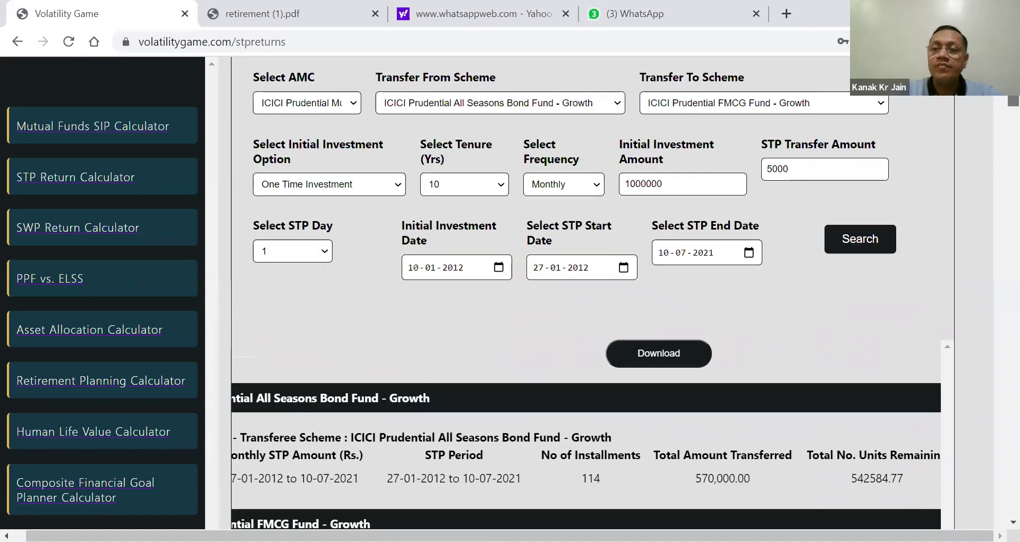
{"action": "scroll", "coordinate": [584, 292], "scroll_direction": "down", "scroll_amount": 3}
{"action": "scroll", "coordinate": [998, 104], "scroll_direction": "down", "scroll_amount": 4}
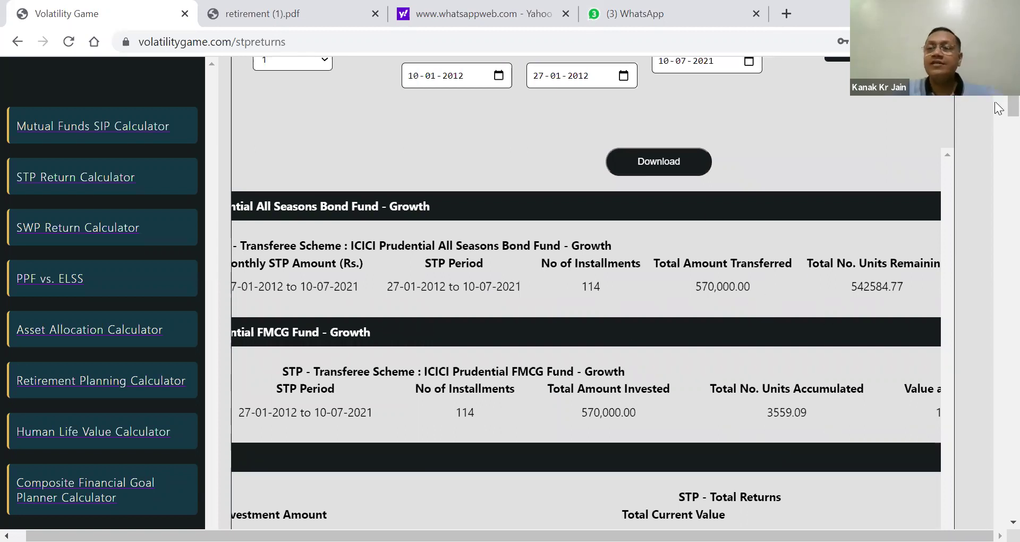
{"action": "scroll", "coordinate": [994, 105], "scroll_direction": "down", "scroll_amount": 4}
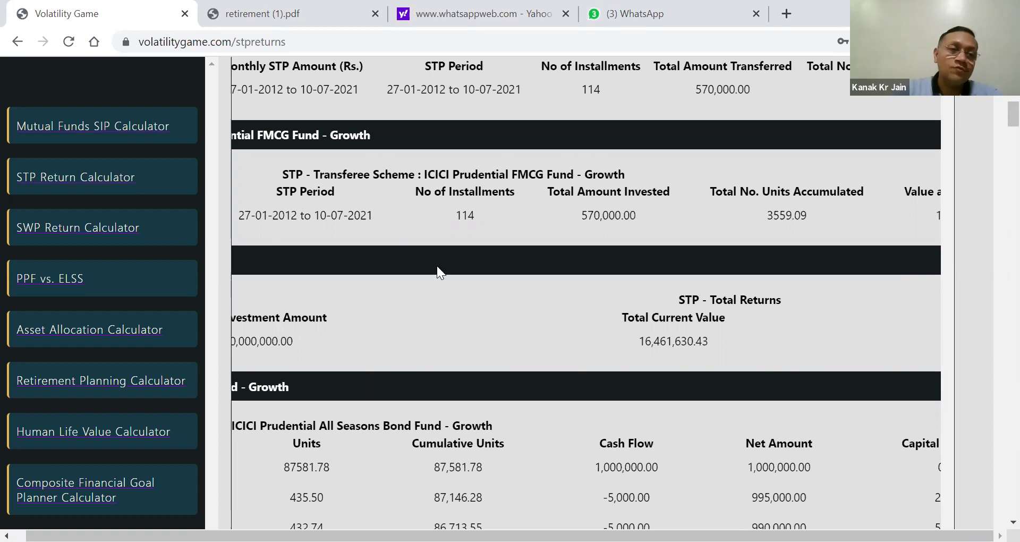
Open the SWP Return Calculator.
{"action": "left_click", "coordinate": [116, 228]}
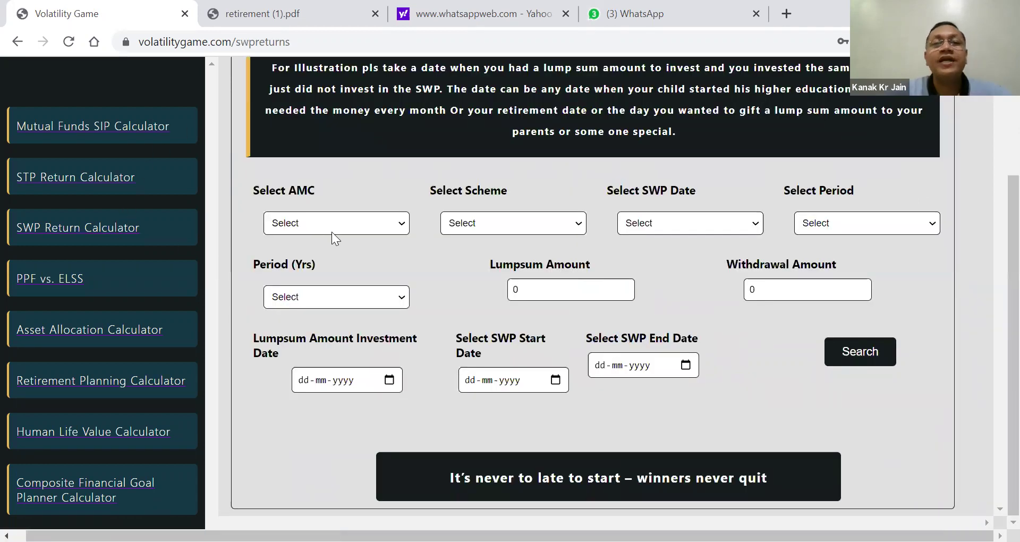
{"action": "left_click", "coordinate": [404, 226]}
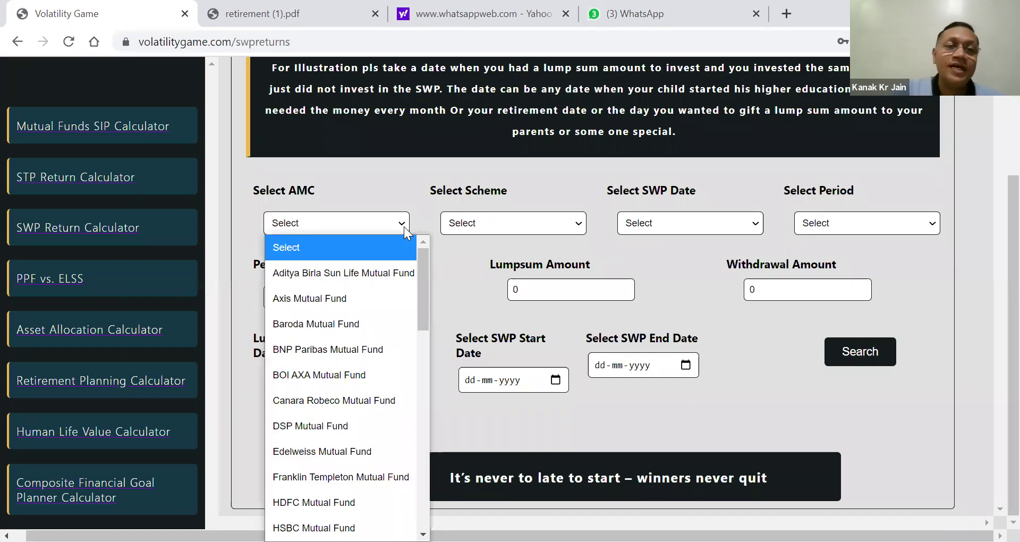
{"action": "left_click", "coordinate": [378, 270]}
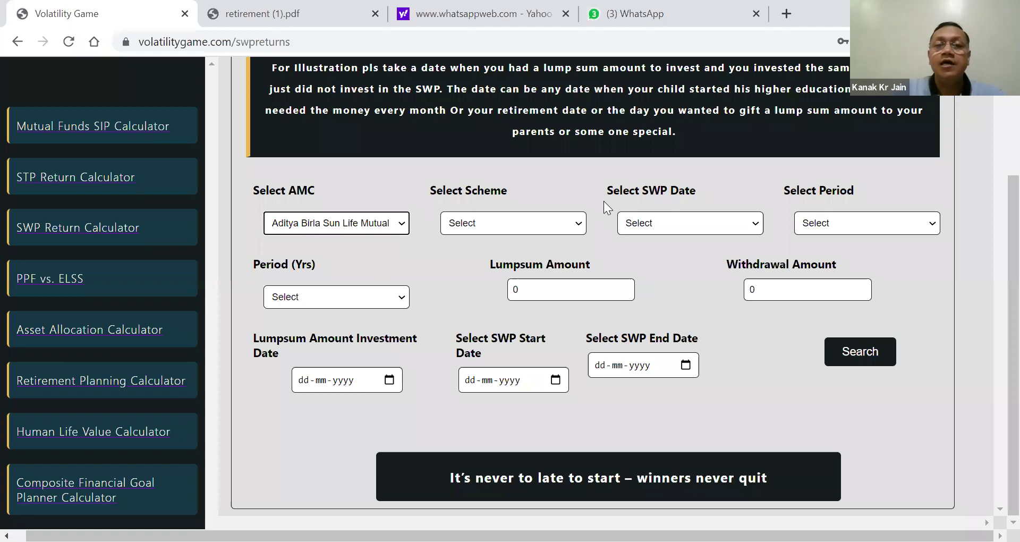
{"action": "left_click", "coordinate": [576, 222]}
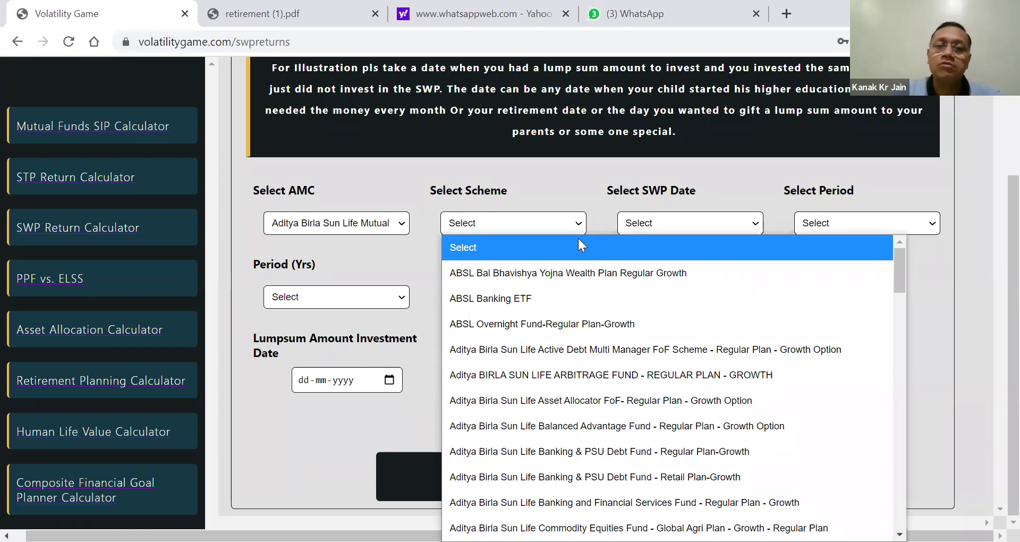
Choose ICICI Prudential Mutual Fund as the AMC and ICICI Prudential Balanced Advantage Fund - Growth as the scheme.
{"action": "left_click", "coordinate": [400, 221]}
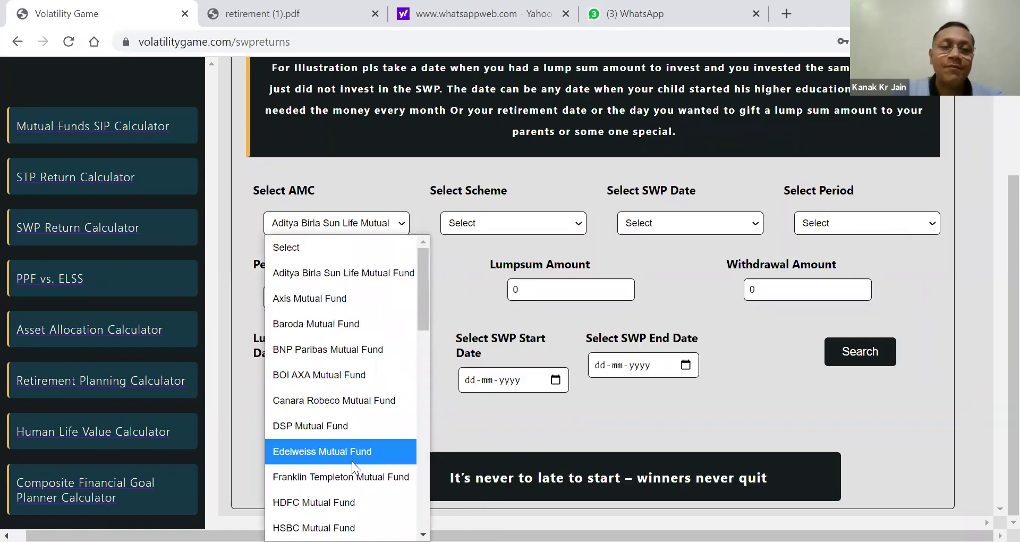
{"action": "scroll", "coordinate": [425, 318], "scroll_direction": "down", "scroll_amount": 3}
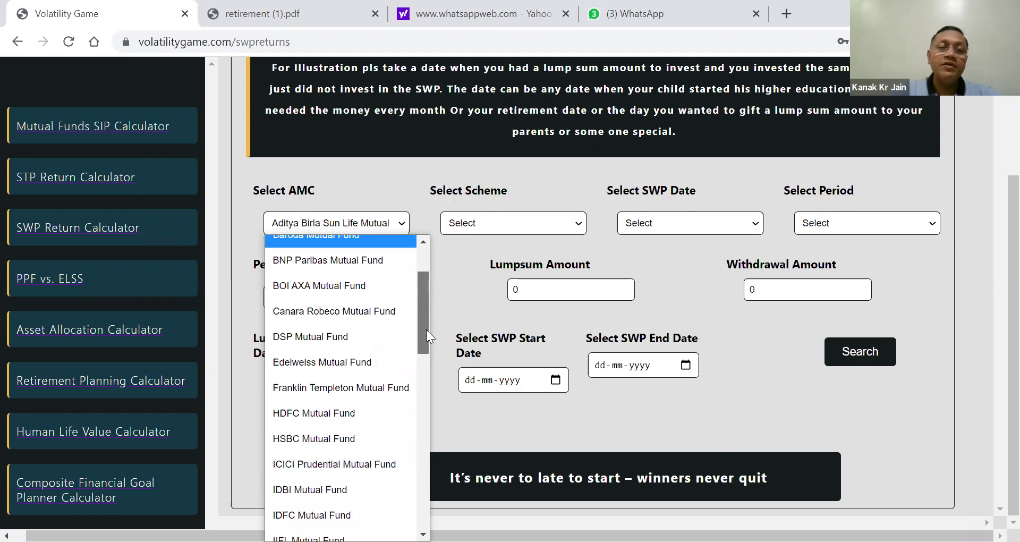
{"action": "left_click", "coordinate": [381, 400]}
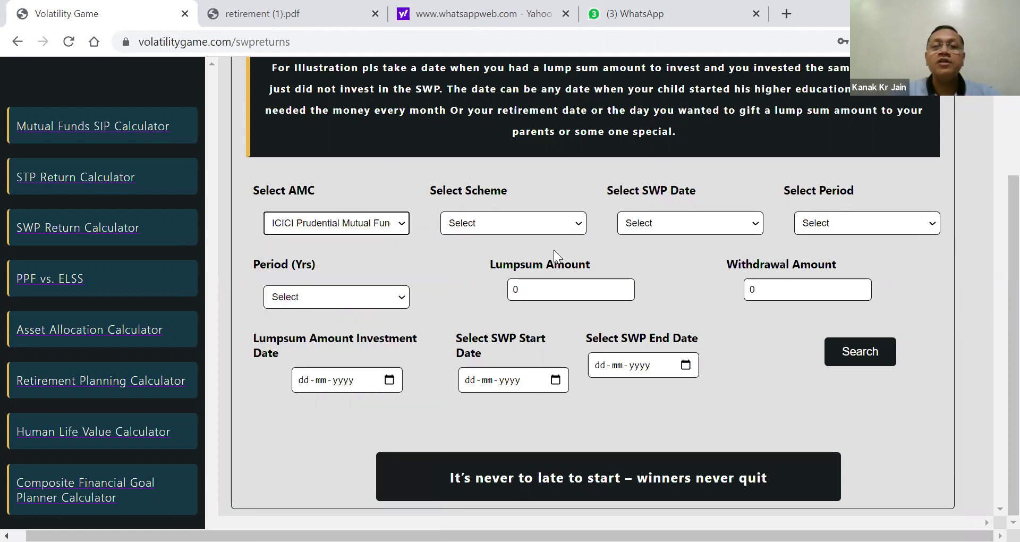
{"action": "left_click", "coordinate": [579, 222]}
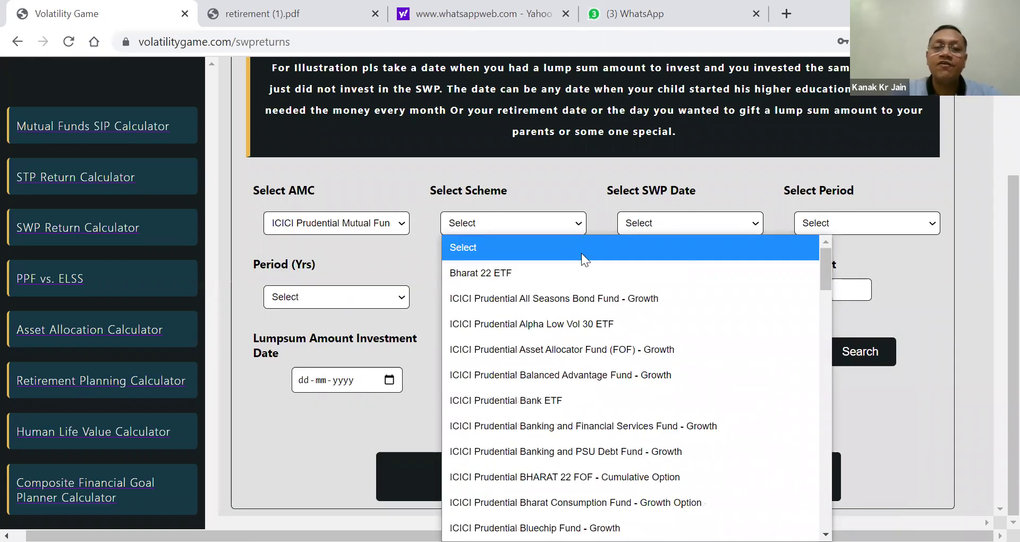
{"action": "mouse_move", "coordinate": [821, 267]}
{"action": "left_mouse_down"}
{"action": "mouse_move", "coordinate": [834, 436]}
{"action": "mouse_move", "coordinate": [832, 277]}
{"action": "left_mouse_up"}
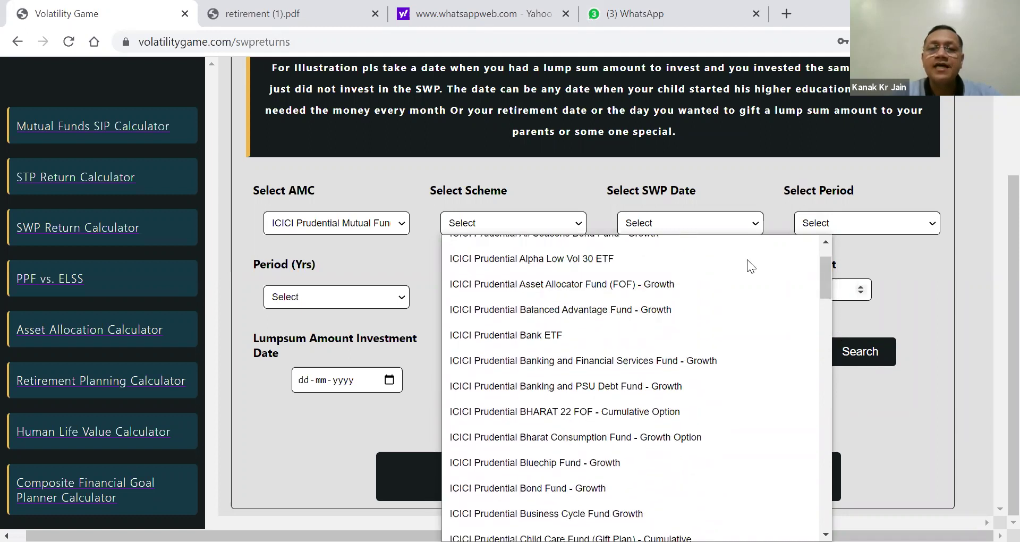
{"action": "left_click", "coordinate": [653, 312]}
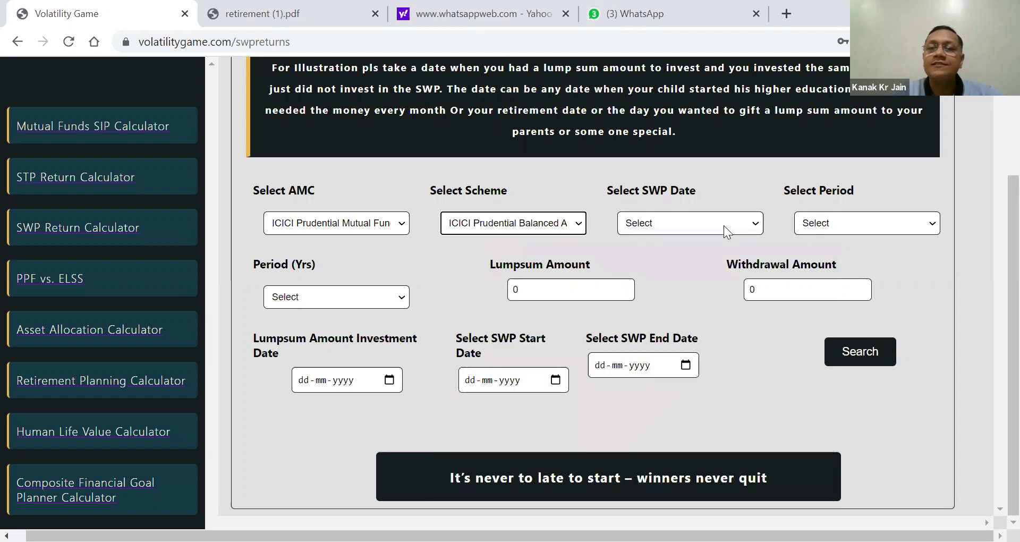
Set the SWP date to 1, the withdrawal period to Monthly and the duration to 10 years.
{"action": "left_click", "coordinate": [756, 223]}
{"action": "left_click", "coordinate": [712, 271]}
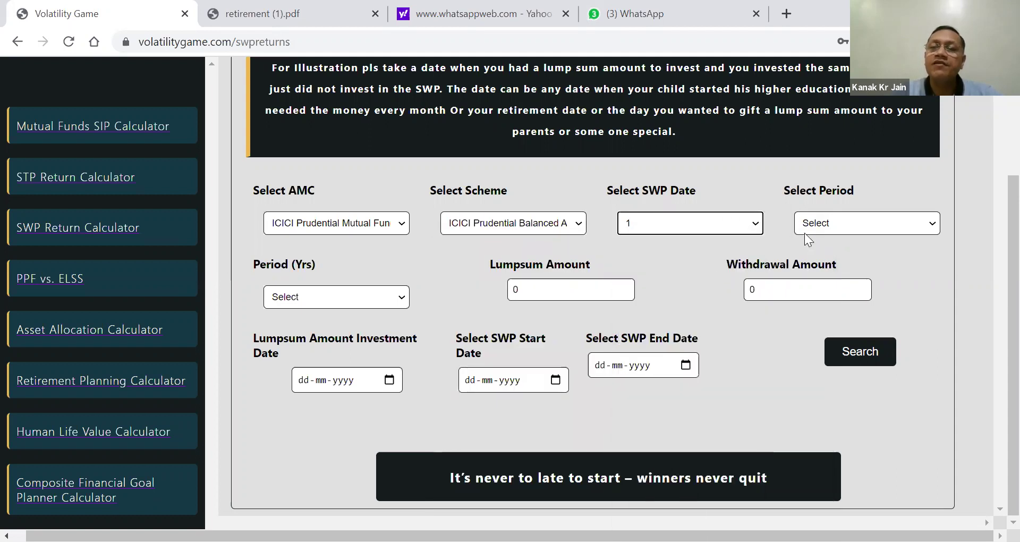
{"action": "left_click", "coordinate": [845, 224]}
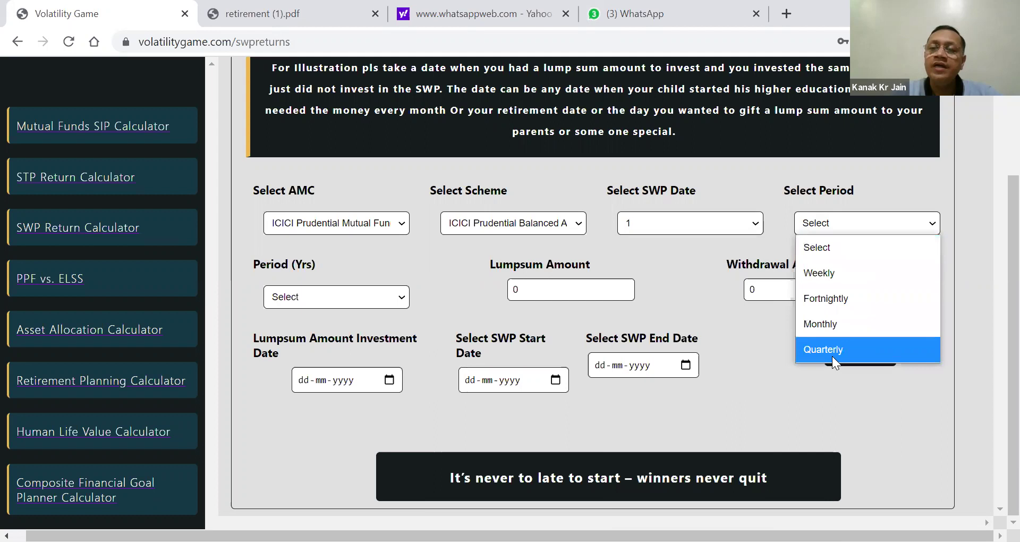
{"action": "left_click", "coordinate": [836, 319]}
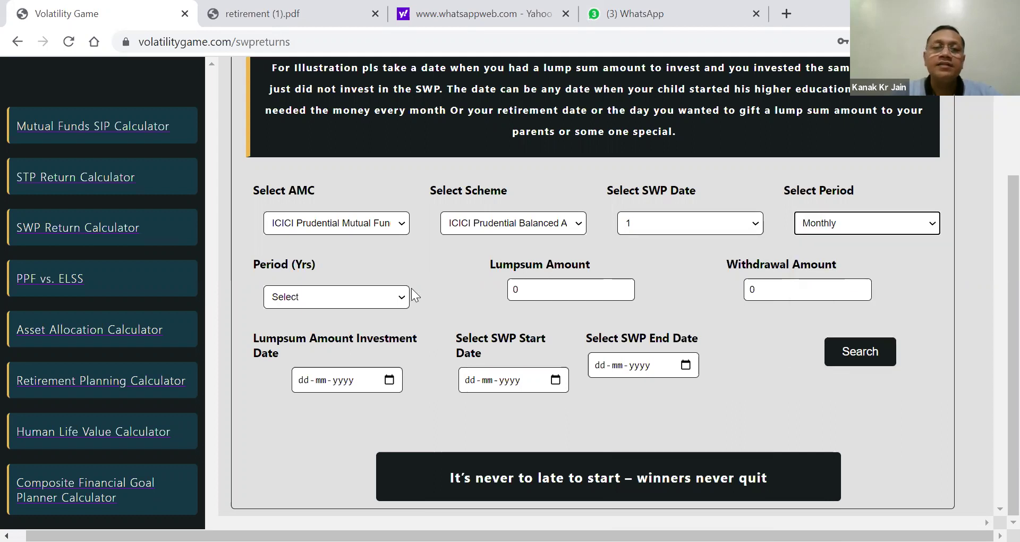
{"action": "left_click", "coordinate": [323, 299]}
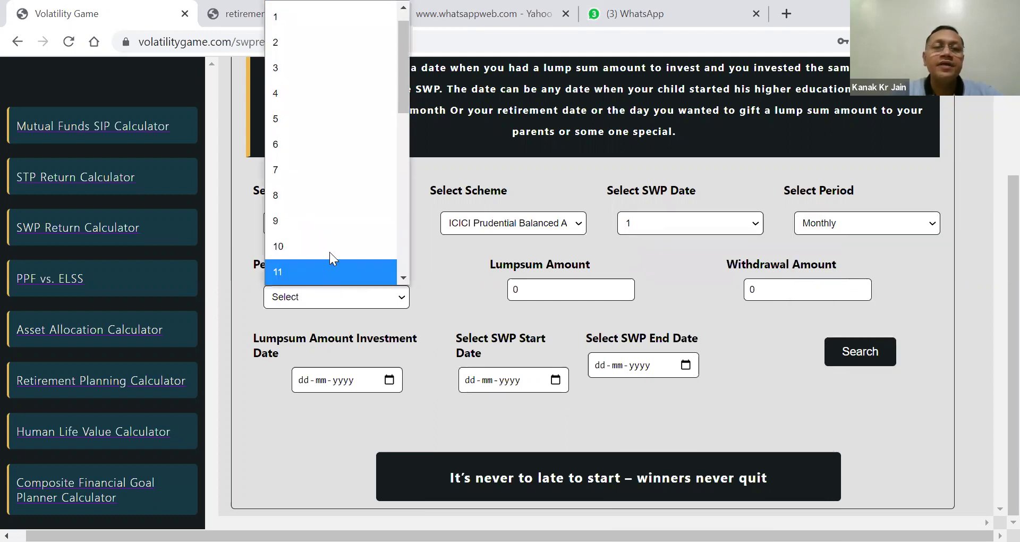
{"action": "left_click", "coordinate": [330, 250]}
Enter a lumpsum amount of 1000000 and a withdrawal amount of 6000.
{"action": "left_click", "coordinate": [549, 290]}
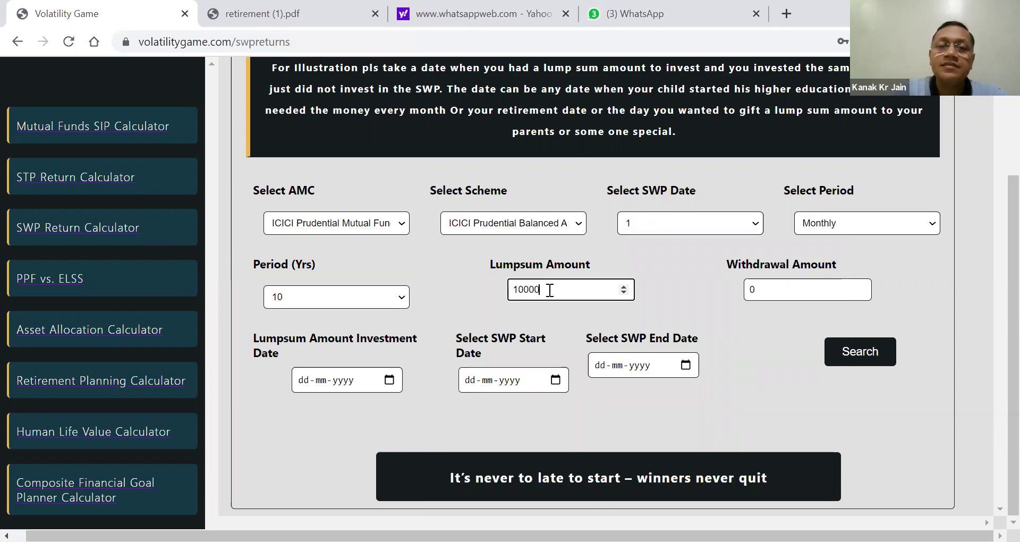
{"action": "left_click", "coordinate": [793, 284]}
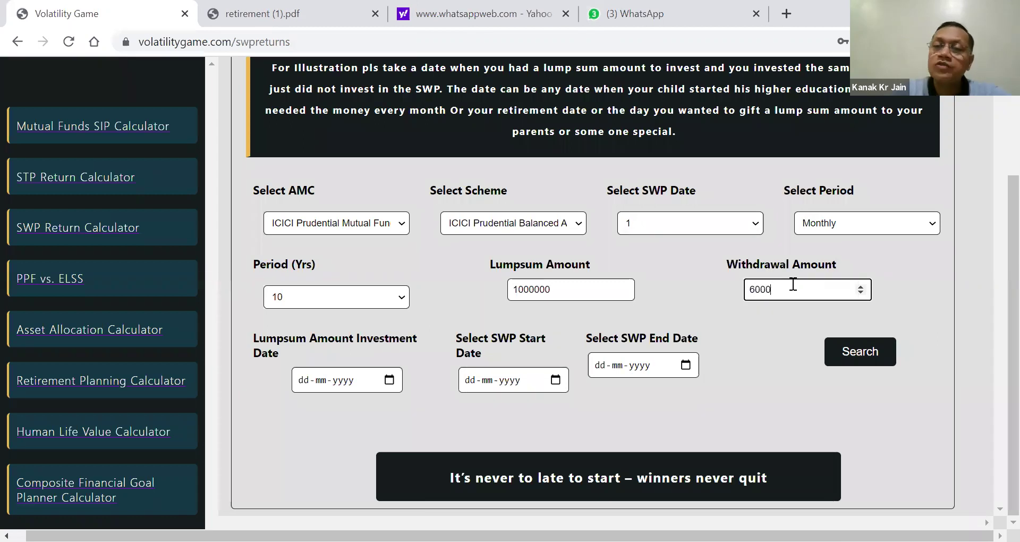
Set the lumpsum amount investment date to 10-01-2012.
{"action": "left_click", "coordinate": [388, 379]}
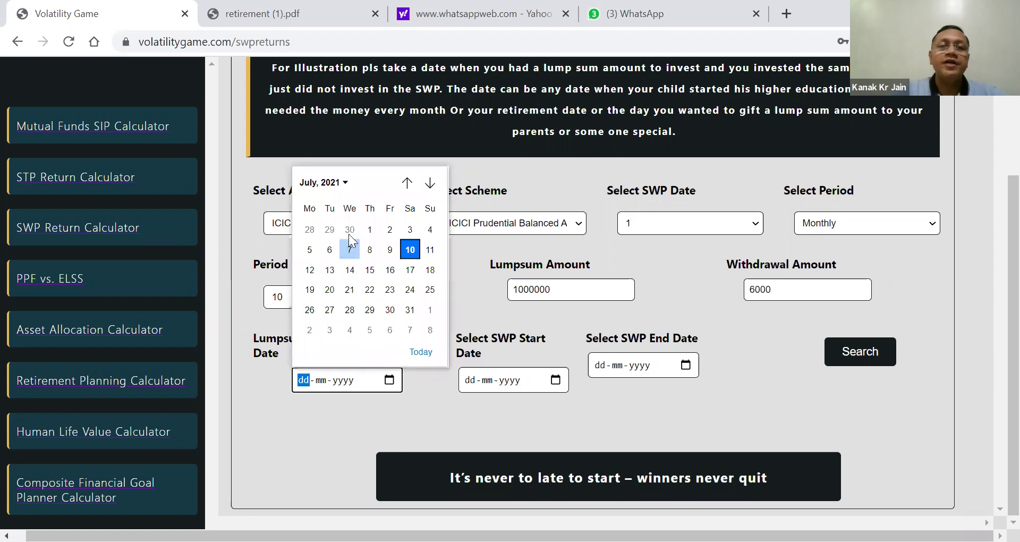
{"action": "left_click", "coordinate": [309, 182]}
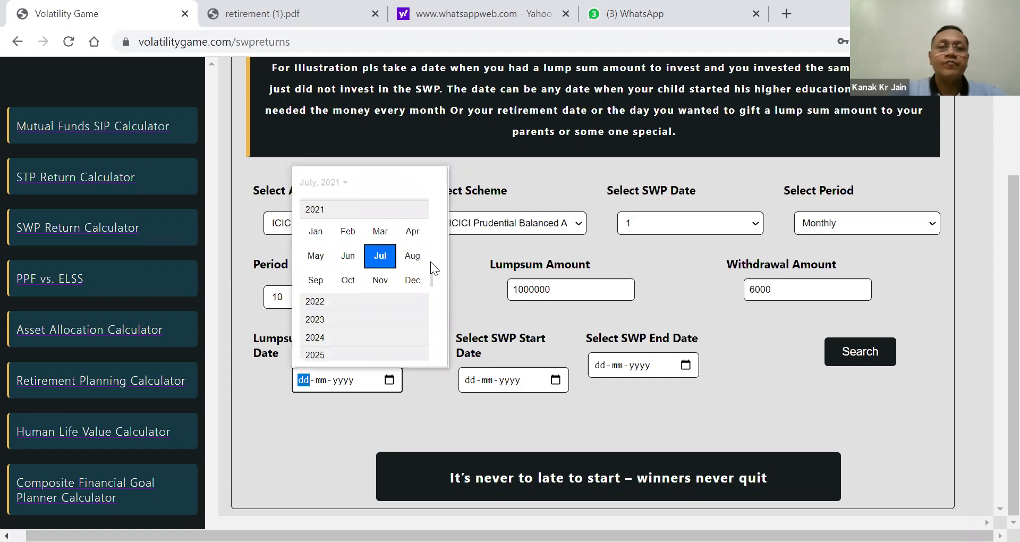
{"action": "scroll", "coordinate": [430, 261], "scroll_direction": "up", "scroll_amount": 3}
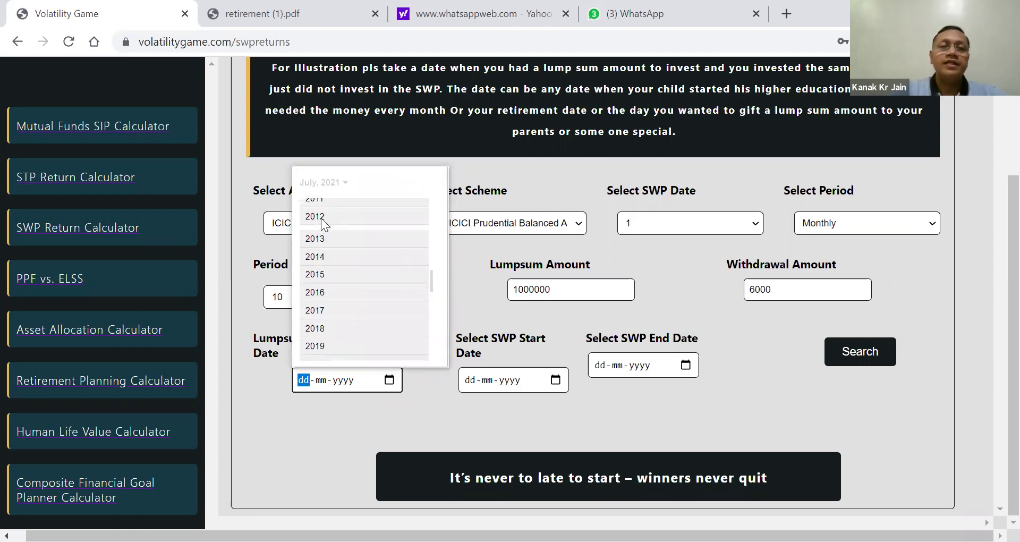
{"action": "left_click", "coordinate": [320, 218]}
{"action": "left_click", "coordinate": [318, 226]}
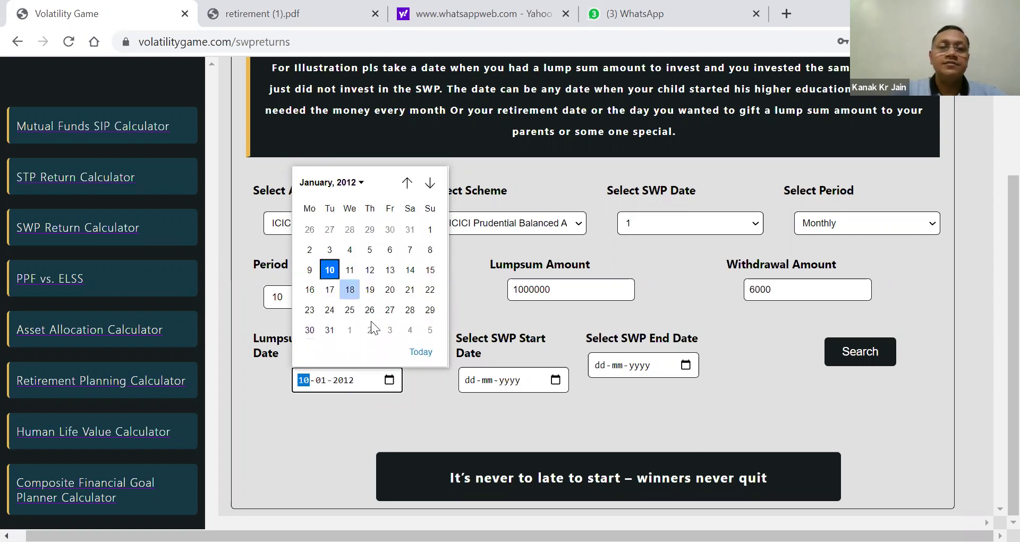
{"action": "left_click", "coordinate": [331, 273]}
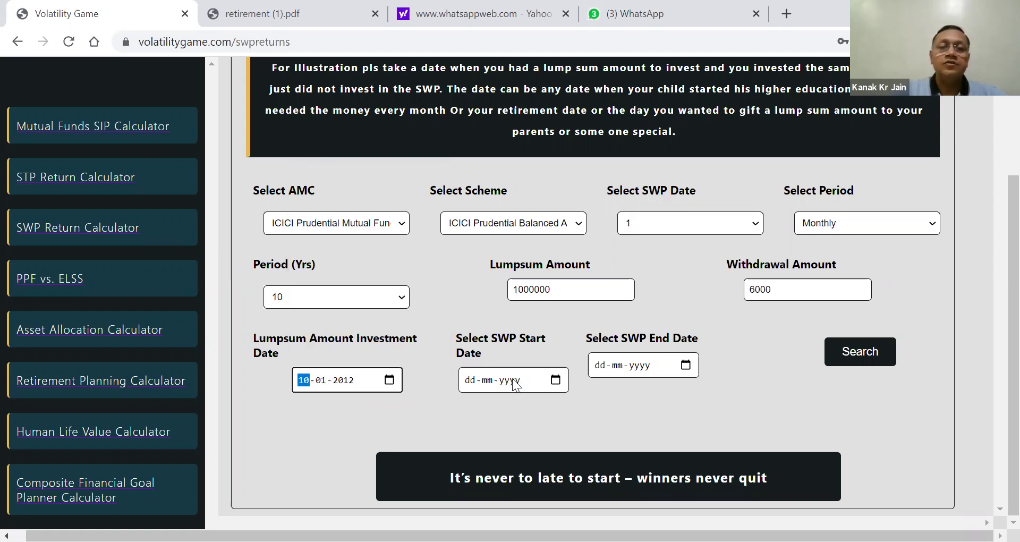
Set the SWP start date to 31-01-2012.
{"action": "left_click", "coordinate": [555, 380]}
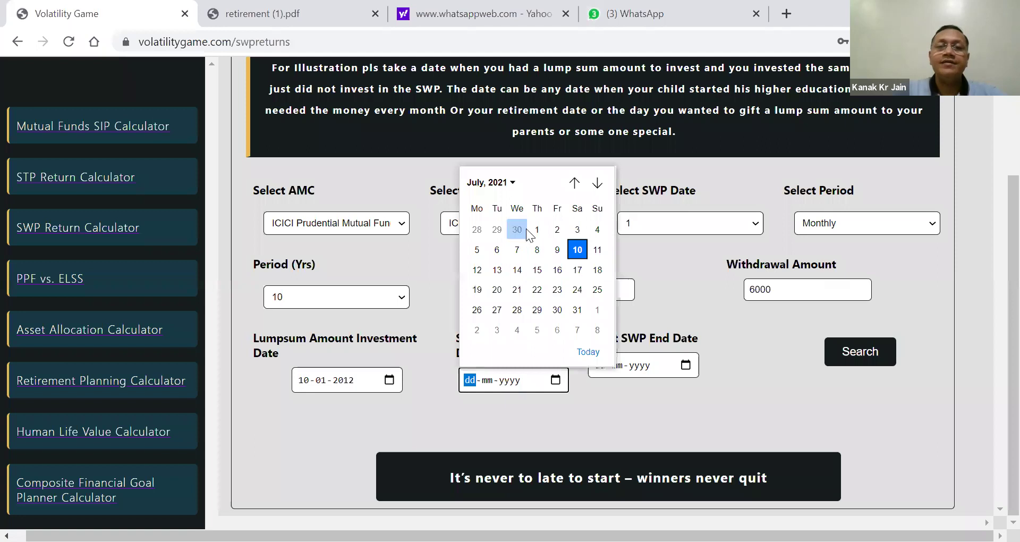
{"action": "left_click", "coordinate": [475, 185]}
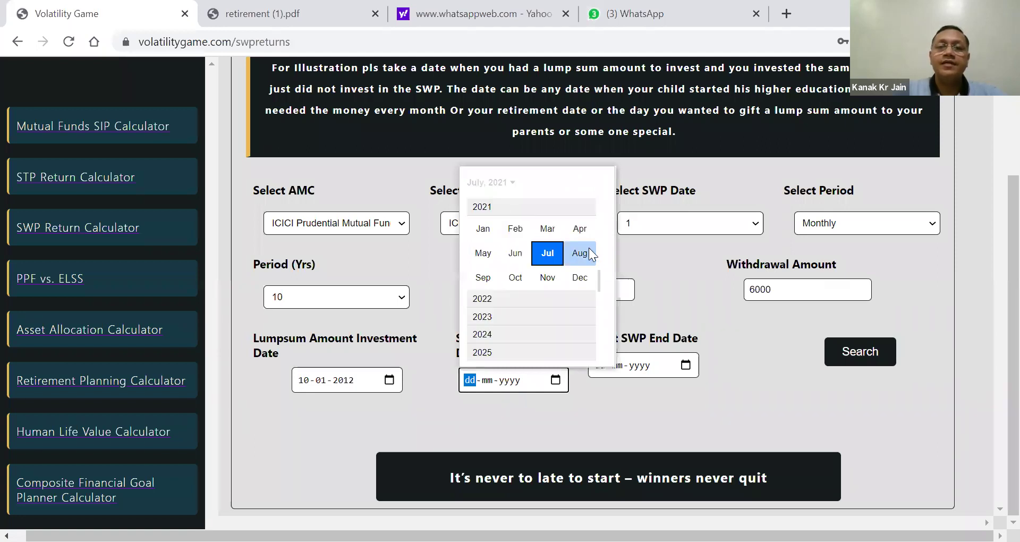
{"action": "scroll", "coordinate": [604, 245], "scroll_direction": "up", "scroll_amount": 4}
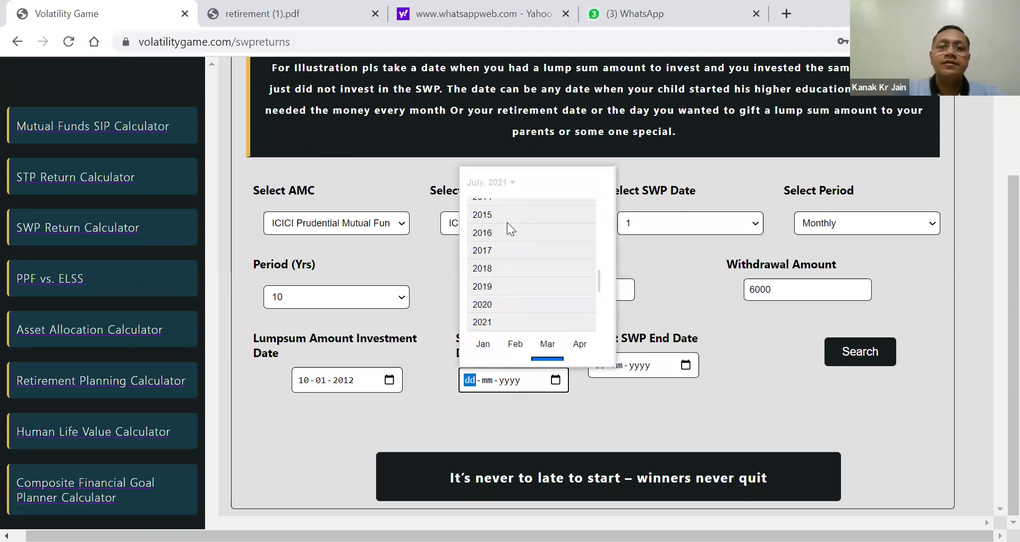
{"action": "scroll", "coordinate": [597, 272], "scroll_direction": "up", "scroll_amount": 3}
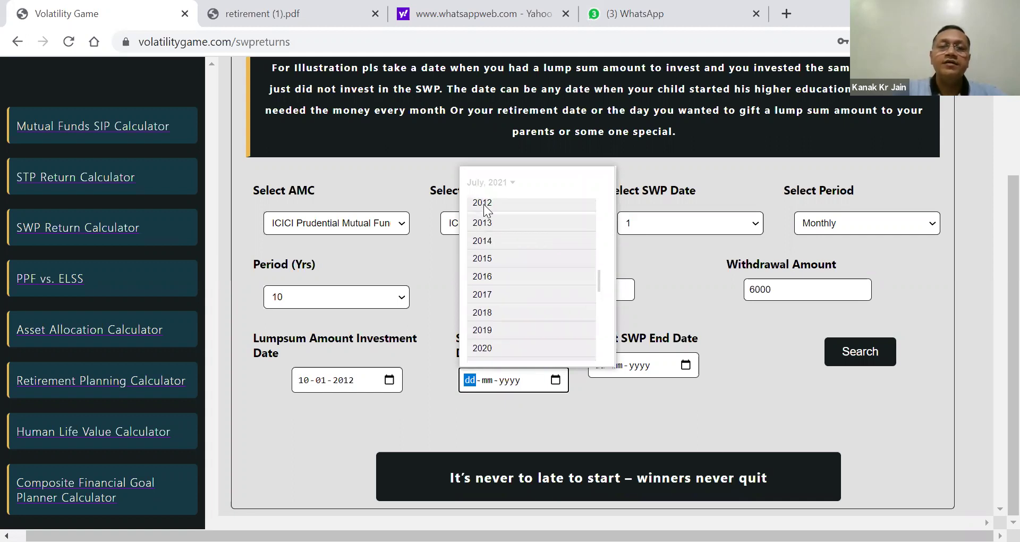
{"action": "left_click", "coordinate": [483, 203]}
{"action": "left_click", "coordinate": [483, 229]}
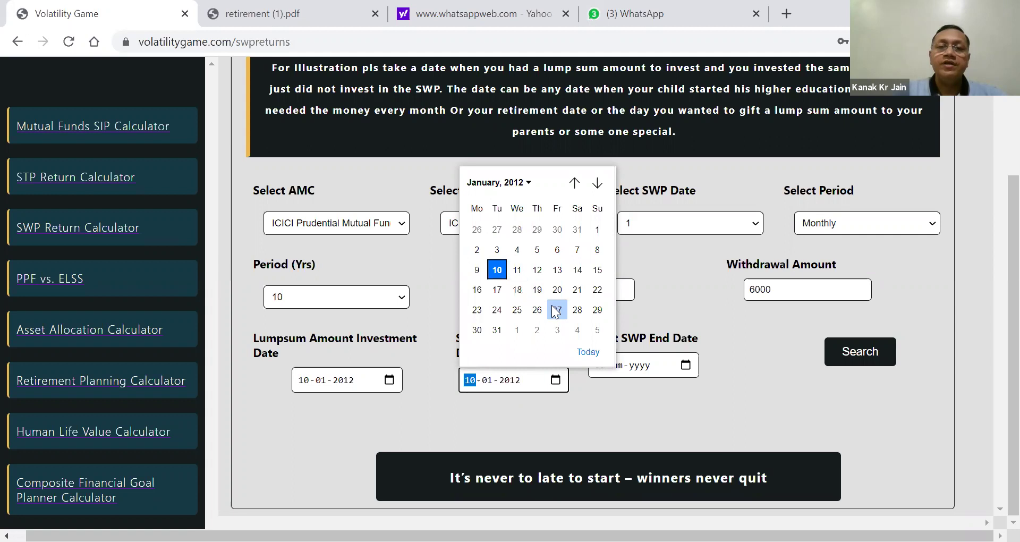
{"action": "left_click", "coordinate": [497, 330]}
Set the SWP end date to 10-07-2021 and run the search for the SWP returns.
{"action": "left_click", "coordinate": [616, 366]}
{"action": "left_click", "coordinate": [685, 365]}
{"action": "left_click", "coordinate": [719, 337]}
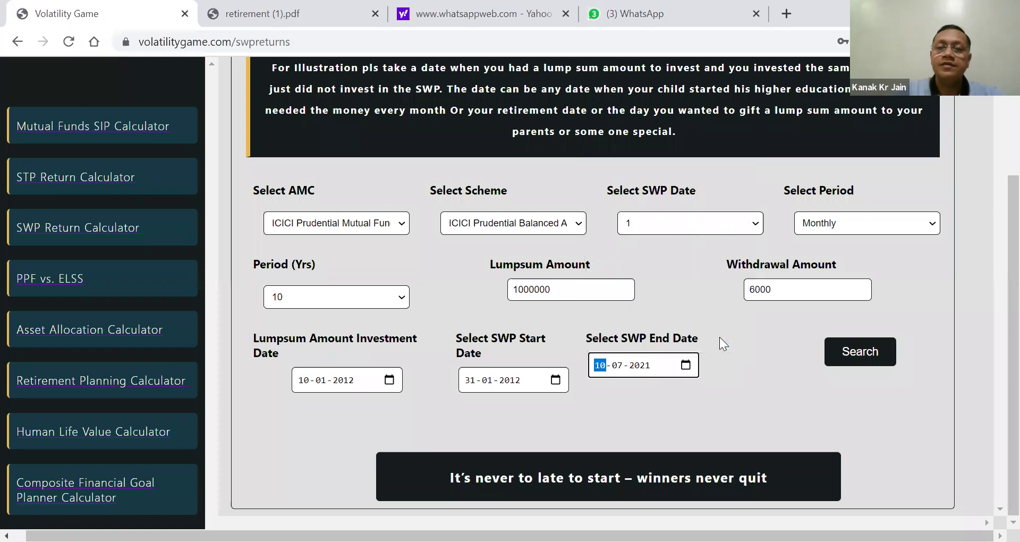
{"action": "left_click", "coordinate": [854, 355]}
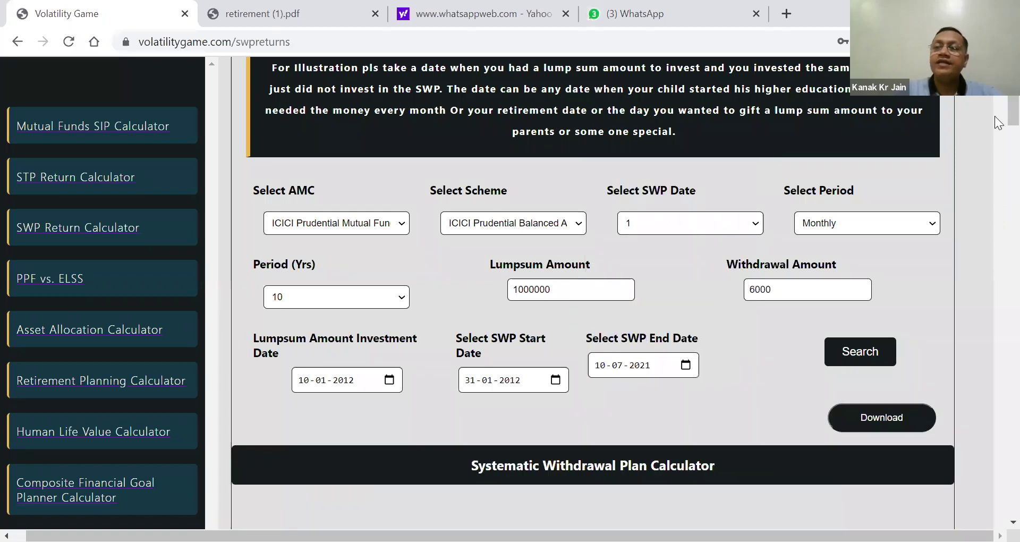
{"action": "scroll", "coordinate": [994, 116], "scroll_direction": "down", "scroll_amount": 5}
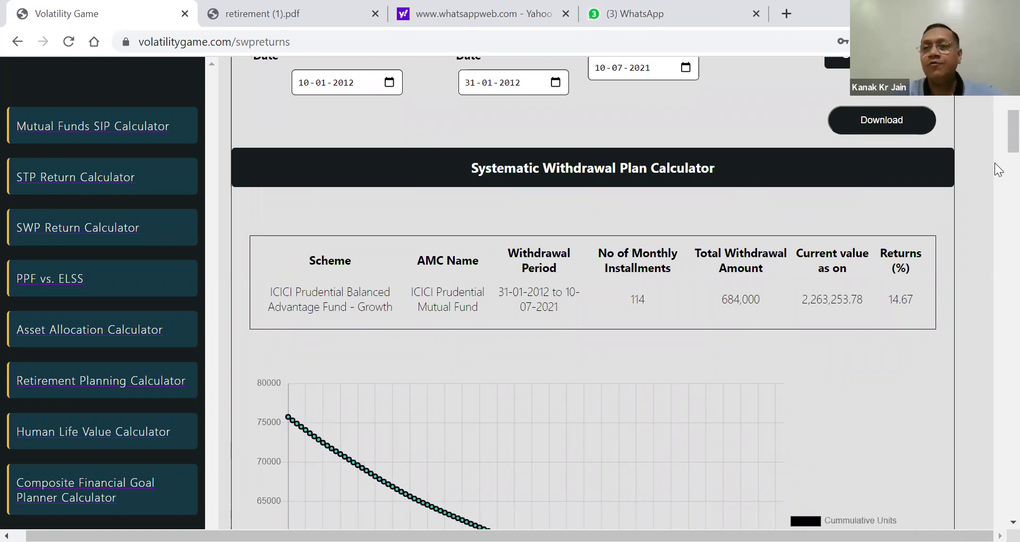
Change the withdrawal amount to 7000, rerun the search and review the returns summary and cumulative units chart.
{"action": "scroll", "coordinate": [995, 136], "scroll_direction": "up", "scroll_amount": 5}
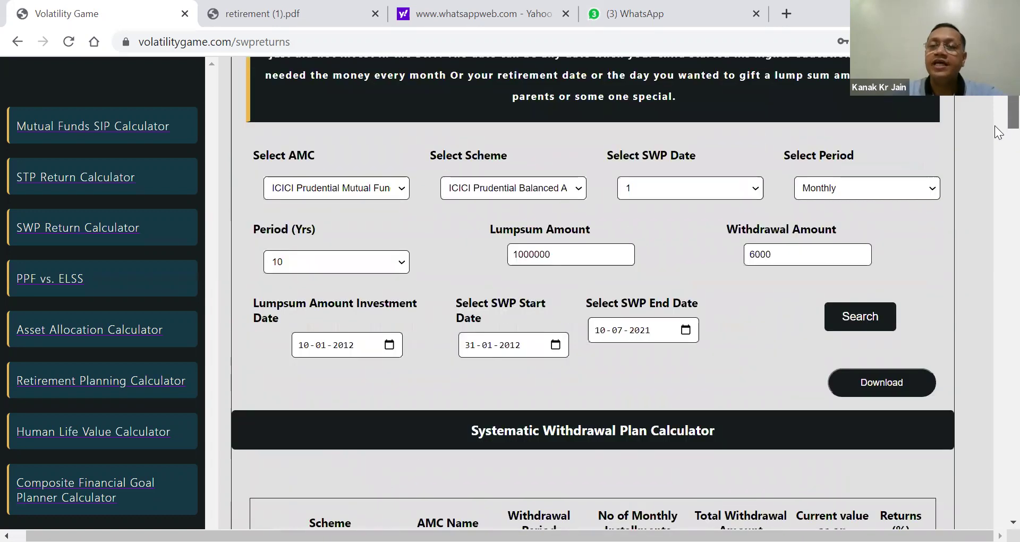
{"action": "left_click", "coordinate": [767, 255]}
{"action": "key", "text": "ctrl+a"}
{"action": "type", "text": "7000"}
{"action": "left_click", "coordinate": [842, 317]}
{"action": "scroll", "coordinate": [996, 117], "scroll_direction": "down", "scroll_amount": 1}
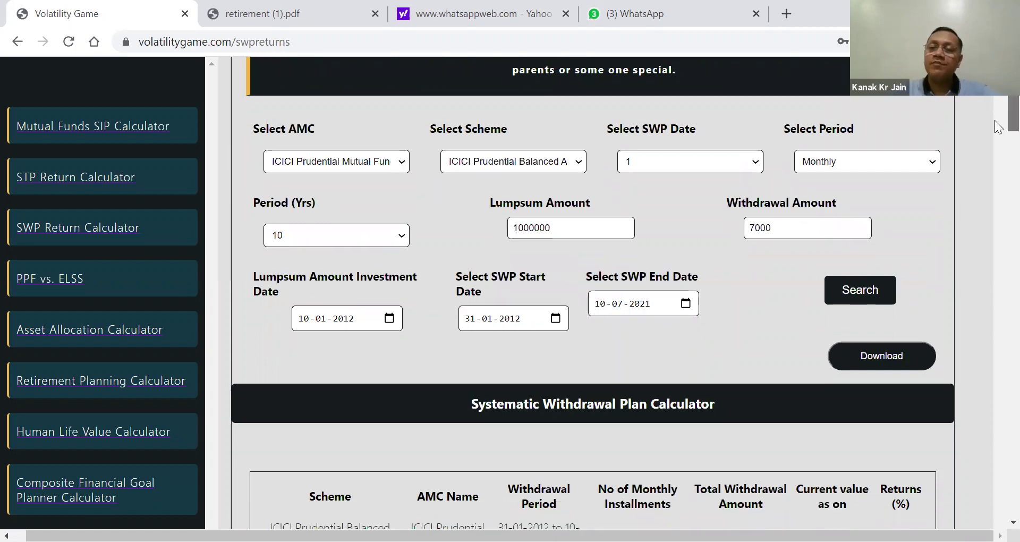
{"action": "scroll", "coordinate": [996, 123], "scroll_direction": "down", "scroll_amount": 3}
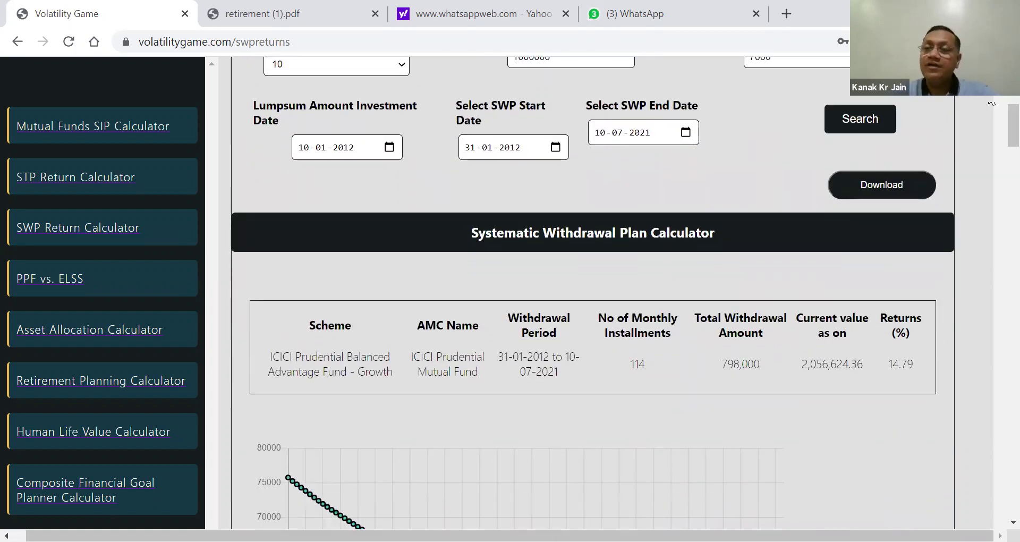
{"action": "scroll", "coordinate": [995, 122], "scroll_direction": "down", "scroll_amount": 7}
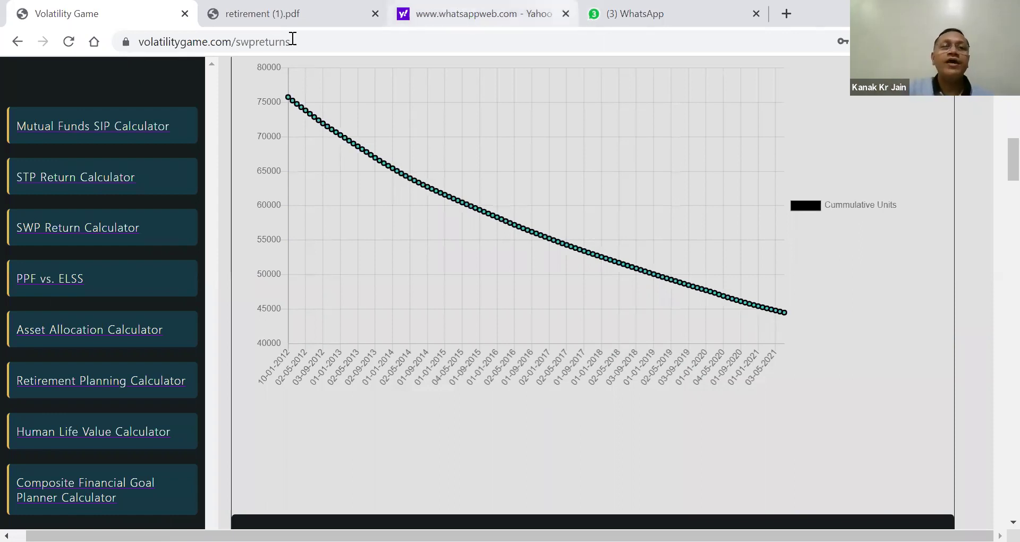
Close the browser tab showing the retirement (1).pdf report.
{"action": "left_click", "coordinate": [375, 14]}
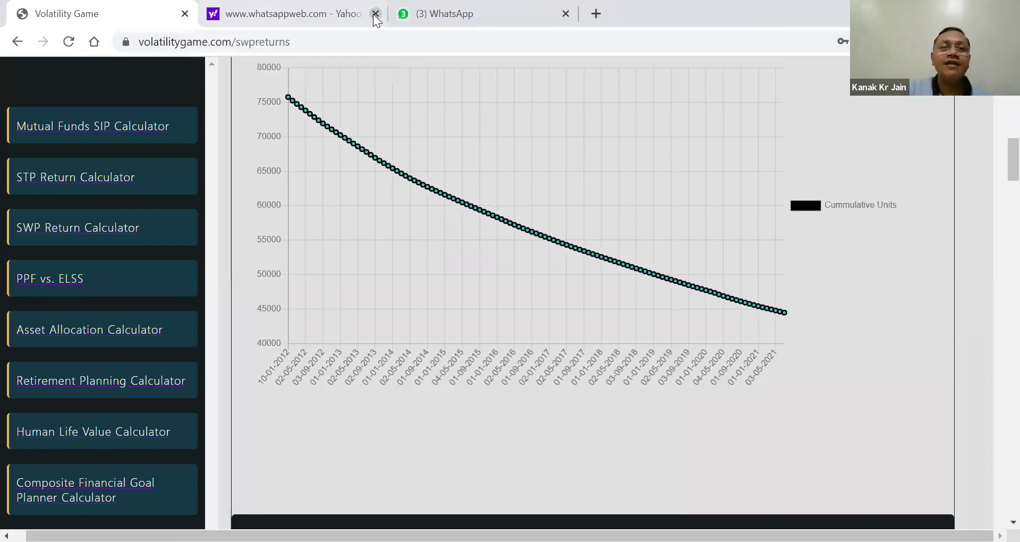
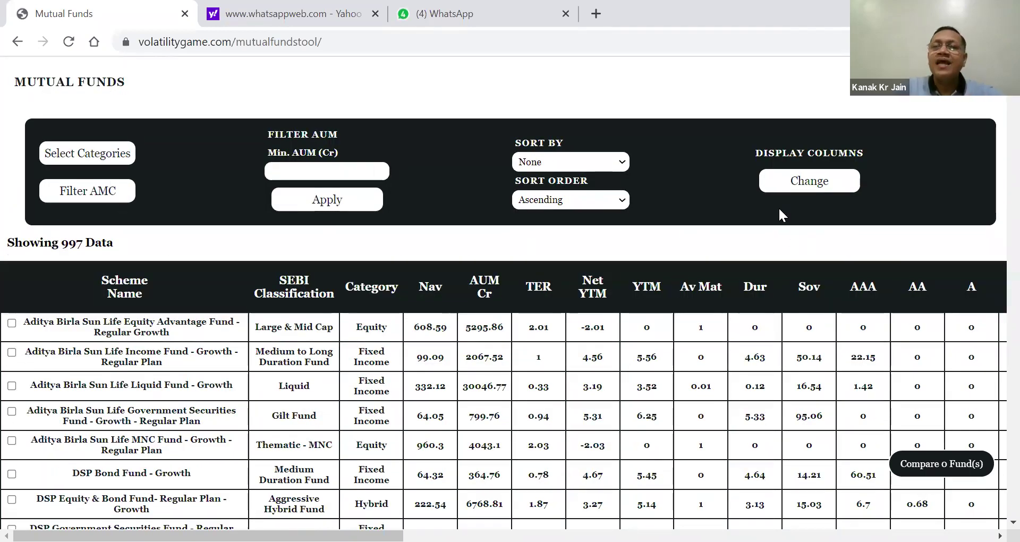
Examine the list of columns that can be shown or hidden in the mutual funds table, and close it.
{"action": "left_click", "coordinate": [798, 182]}
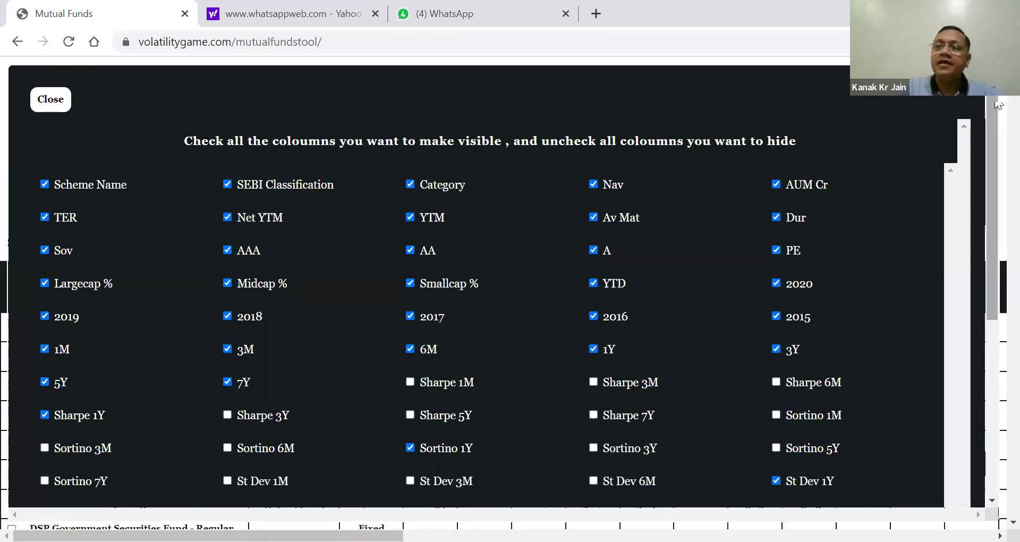
{"action": "scroll", "coordinate": [994, 104], "scroll_direction": "down", "scroll_amount": 1}
{"action": "scroll", "coordinate": [994, 107], "scroll_direction": "down", "scroll_amount": 4}
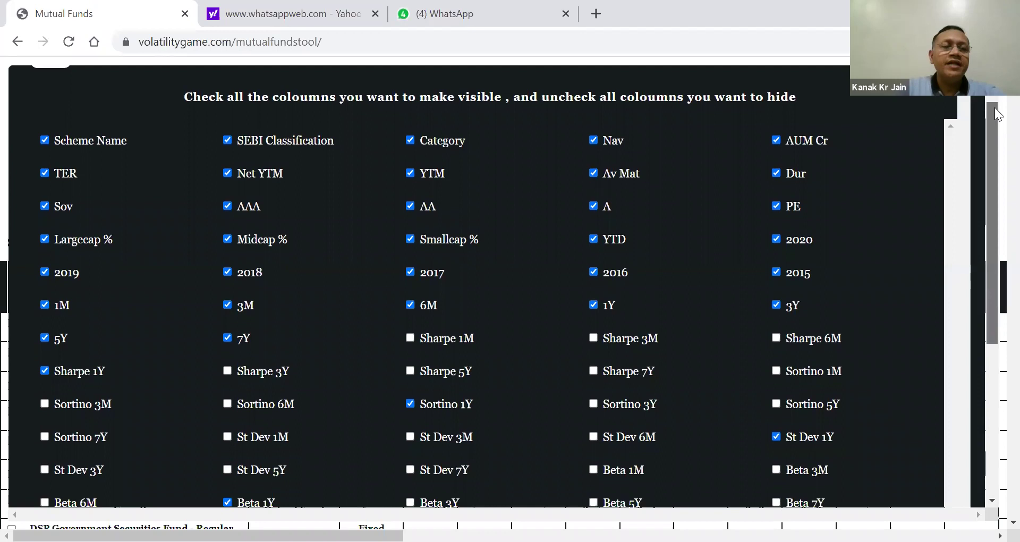
{"action": "left_click_drag", "start_coordinate": [995, 174], "coordinate": [994, 119]}
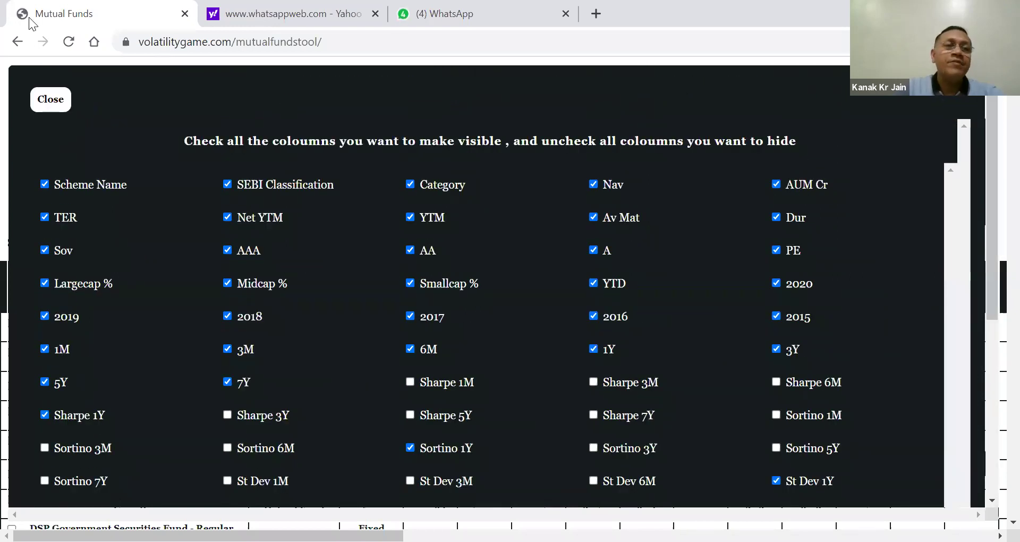
{"action": "left_click", "coordinate": [60, 104]}
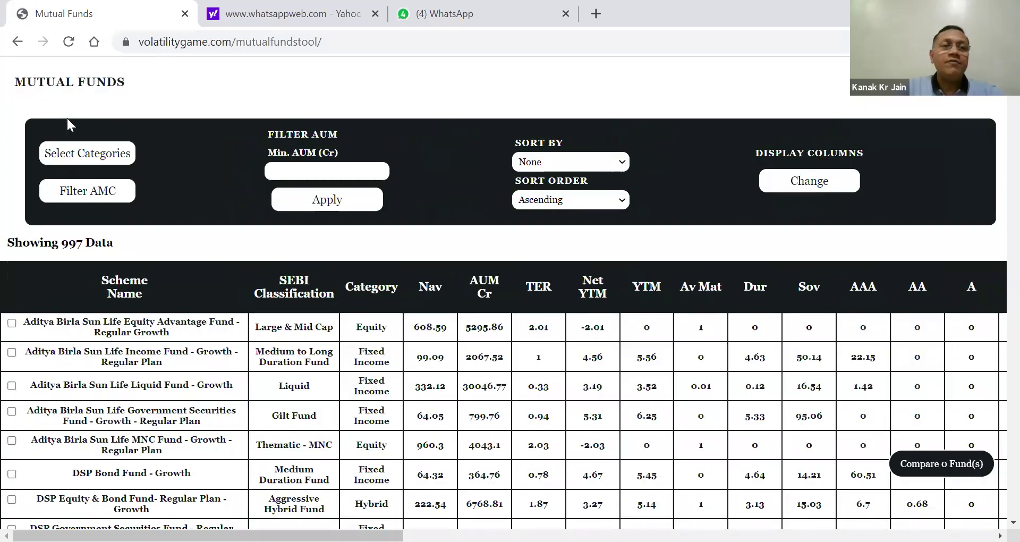
Filter the mutual funds list to the Flexi - Cap category under Equity, reviewing the other available categories.
{"action": "left_click", "coordinate": [88, 155]}
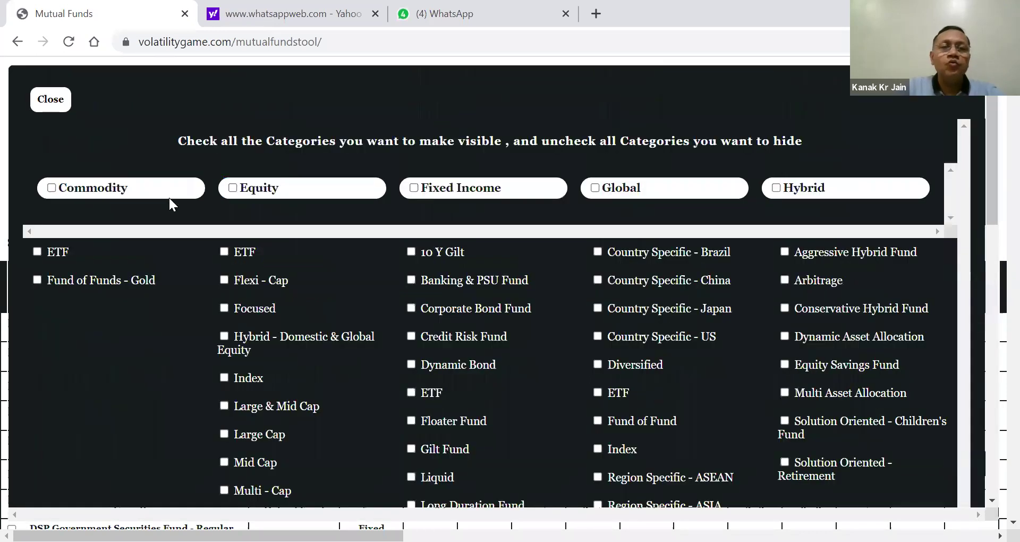
{"action": "left_click", "coordinate": [226, 281]}
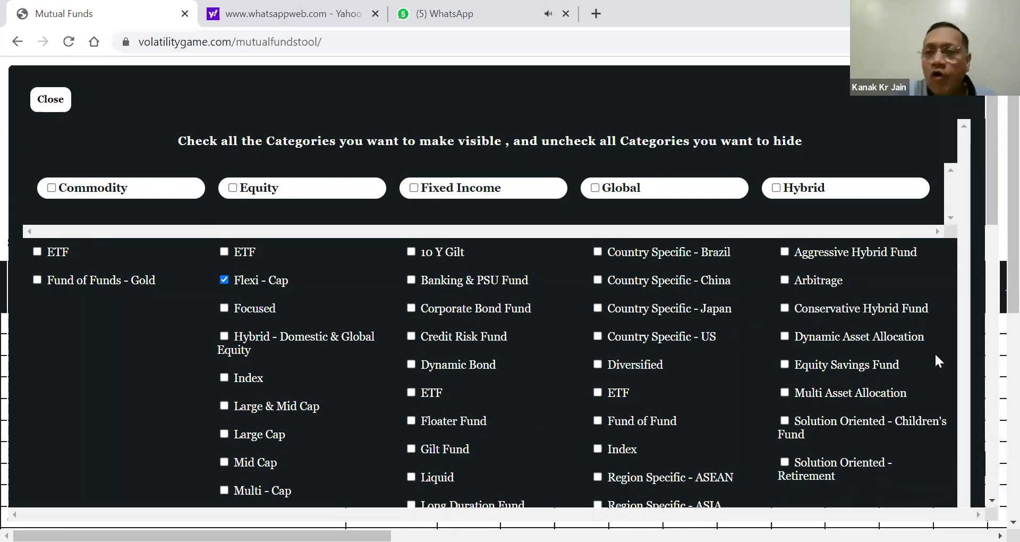
{"action": "scroll", "coordinate": [996, 231], "scroll_direction": "down", "scroll_amount": 2}
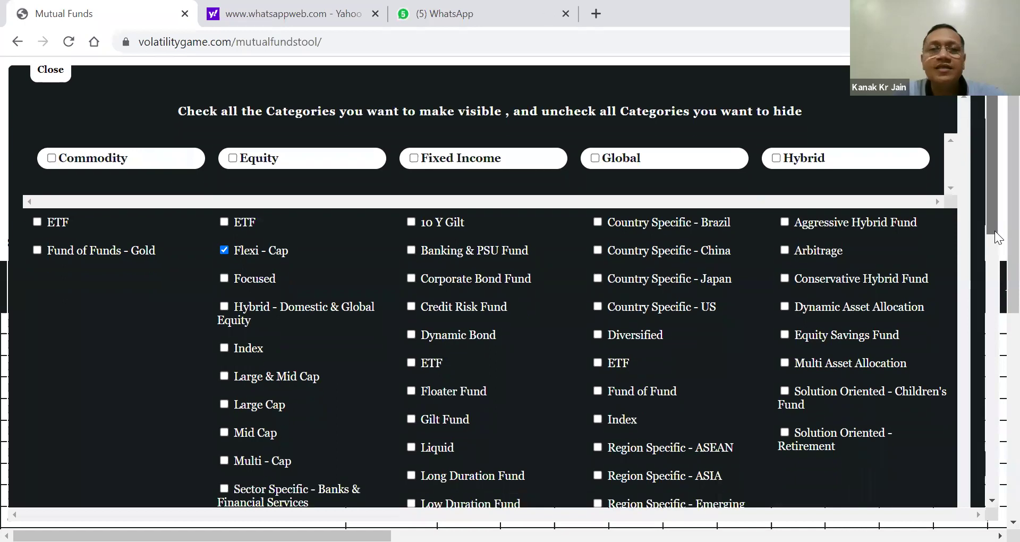
{"action": "scroll", "coordinate": [996, 255], "scroll_direction": "down", "scroll_amount": 5}
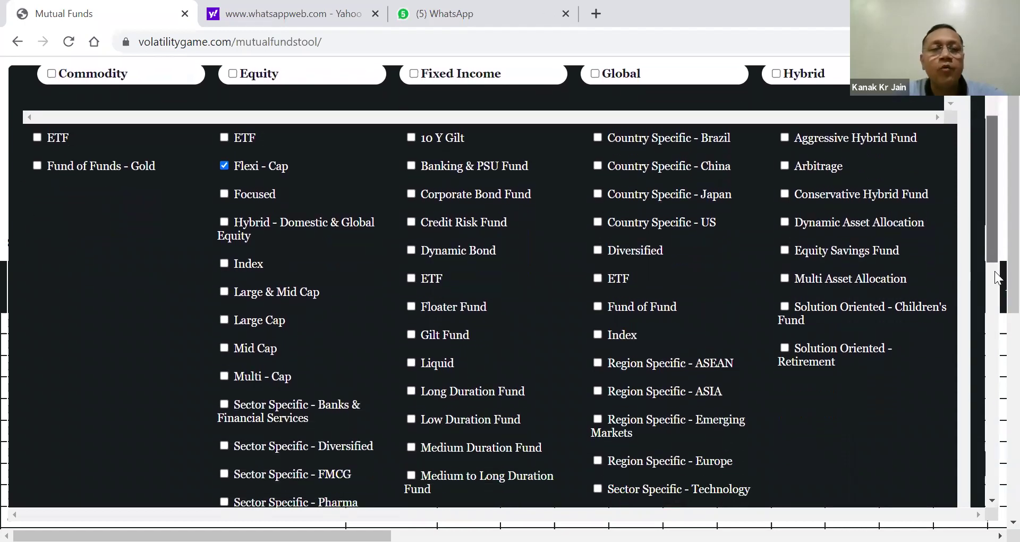
{"action": "scroll", "coordinate": [998, 357], "scroll_direction": "down", "scroll_amount": 8}
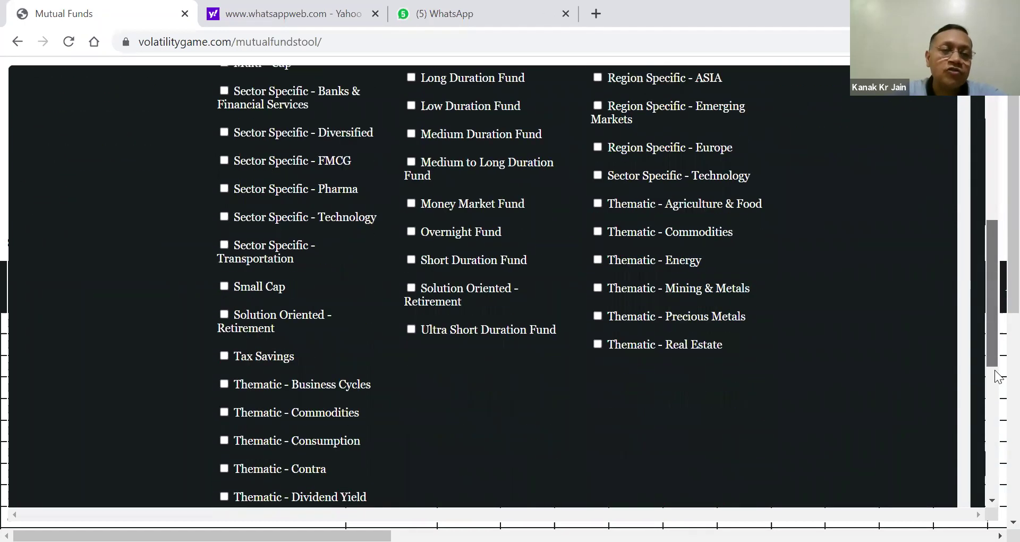
{"action": "scroll", "coordinate": [998, 460], "scroll_direction": "down", "scroll_amount": 2}
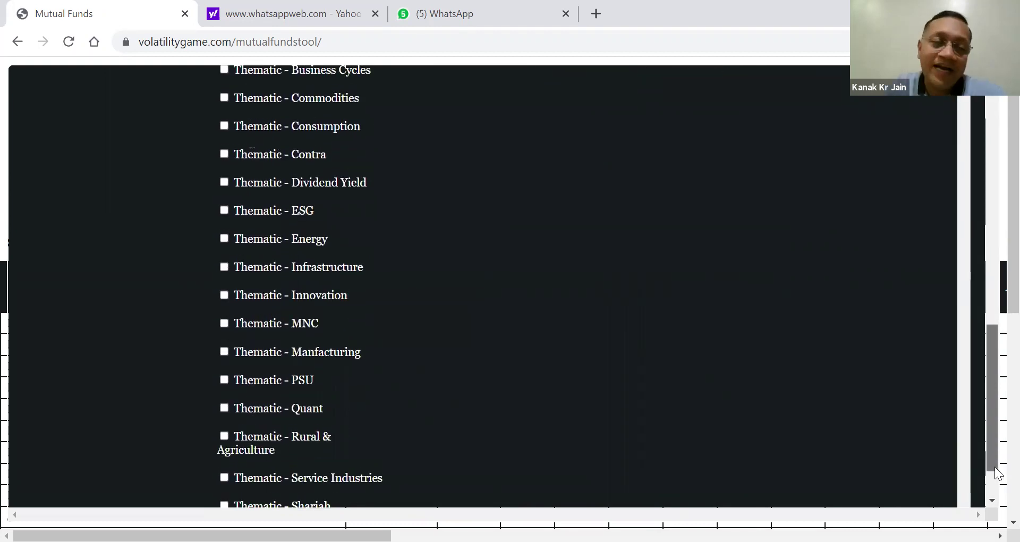
{"action": "scroll", "coordinate": [995, 475], "scroll_direction": "down", "scroll_amount": 2}
{"action": "left_click_drag", "start_coordinate": [994, 481], "coordinate": [994, 106]}
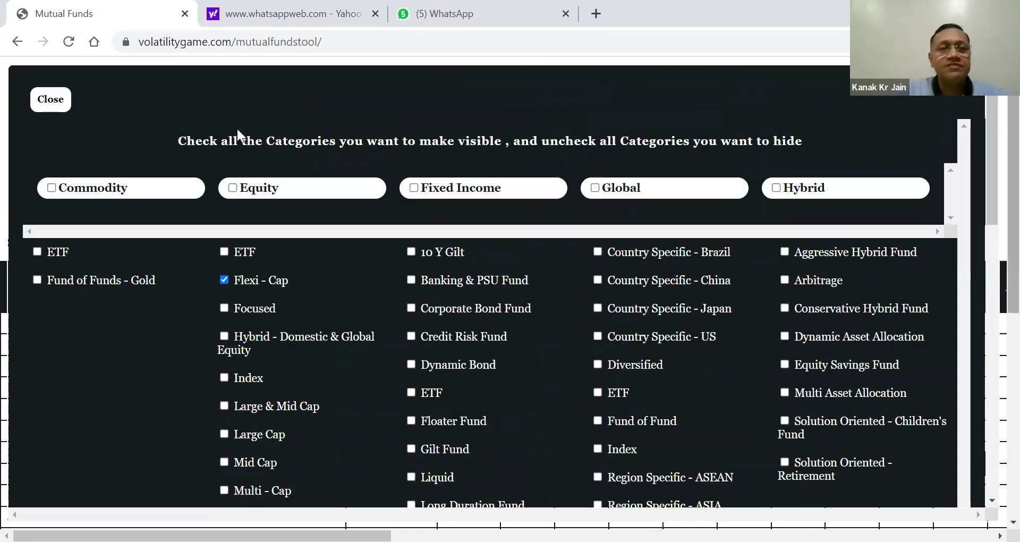
{"action": "left_click", "coordinate": [62, 103]}
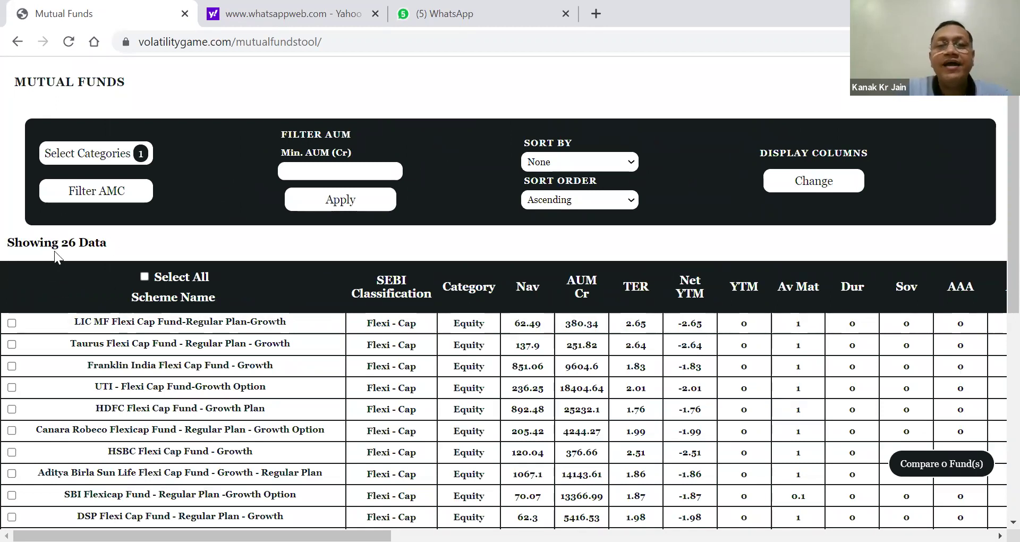
Hide the Net YTM, YTM, Av Mat, Dur, Sov, AAA, AA and A columns from the fund table.
{"action": "left_click", "coordinate": [790, 182]}
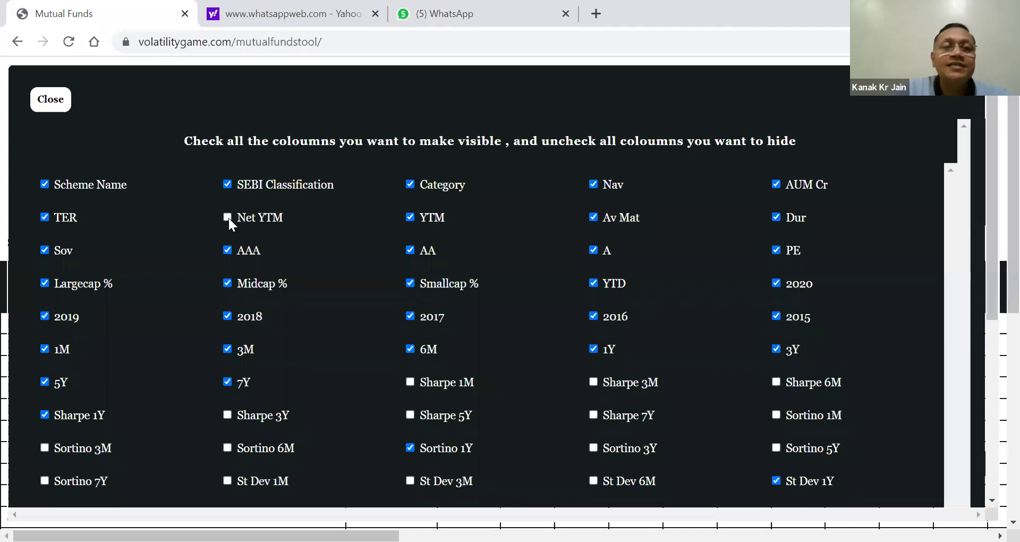
{"action": "left_click", "coordinate": [410, 218]}
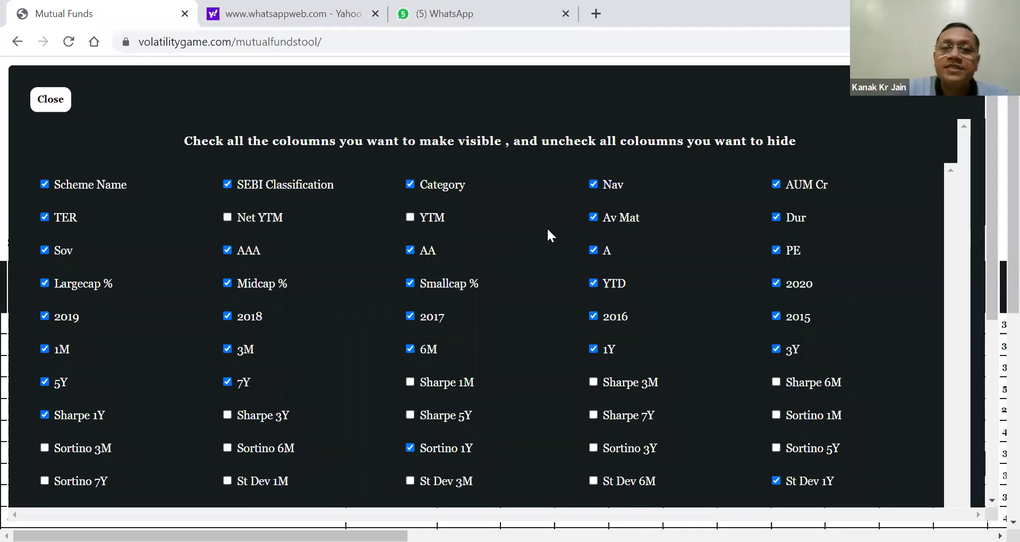
{"action": "left_click", "coordinate": [595, 218]}
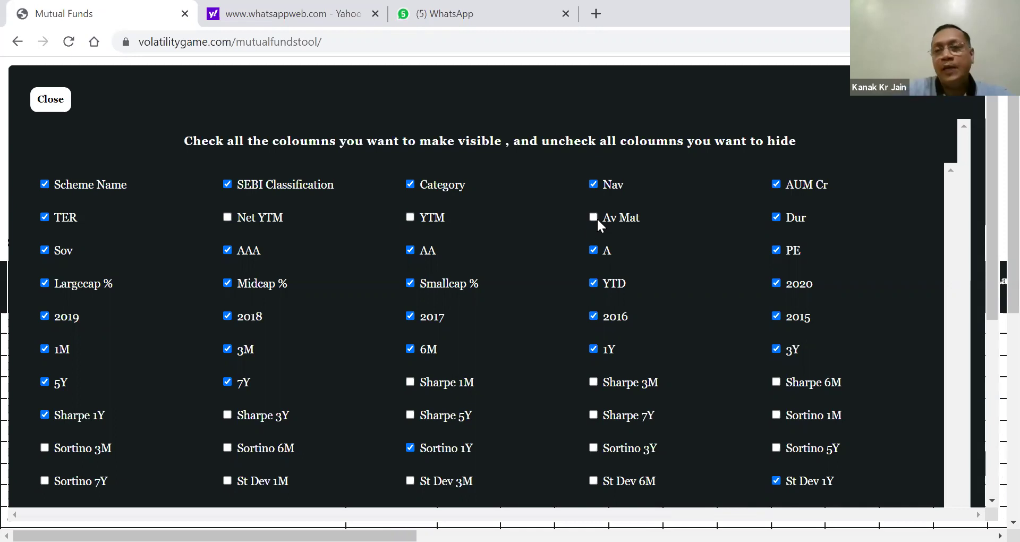
{"action": "left_click", "coordinate": [776, 217]}
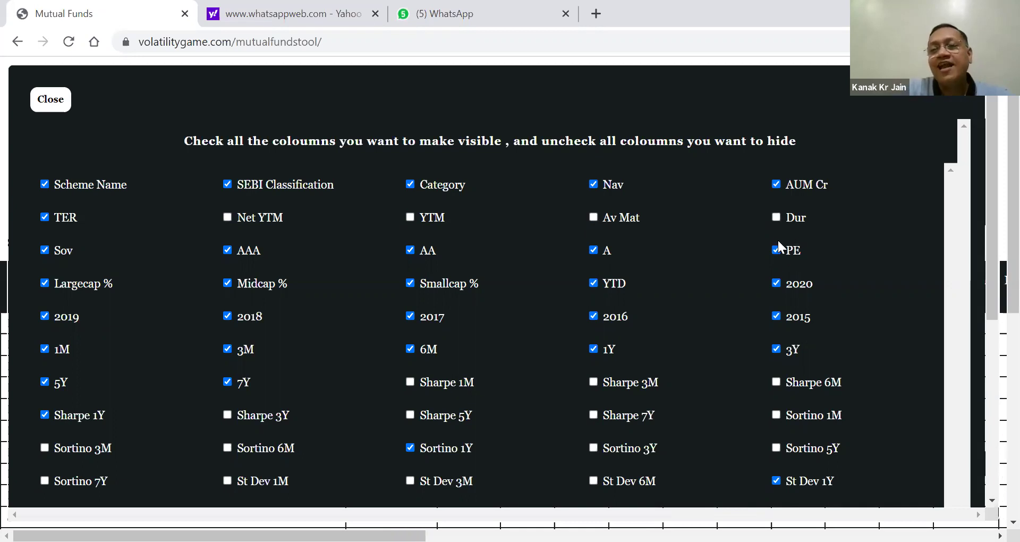
{"action": "left_click", "coordinate": [593, 250]}
{"action": "left_click", "coordinate": [411, 251]}
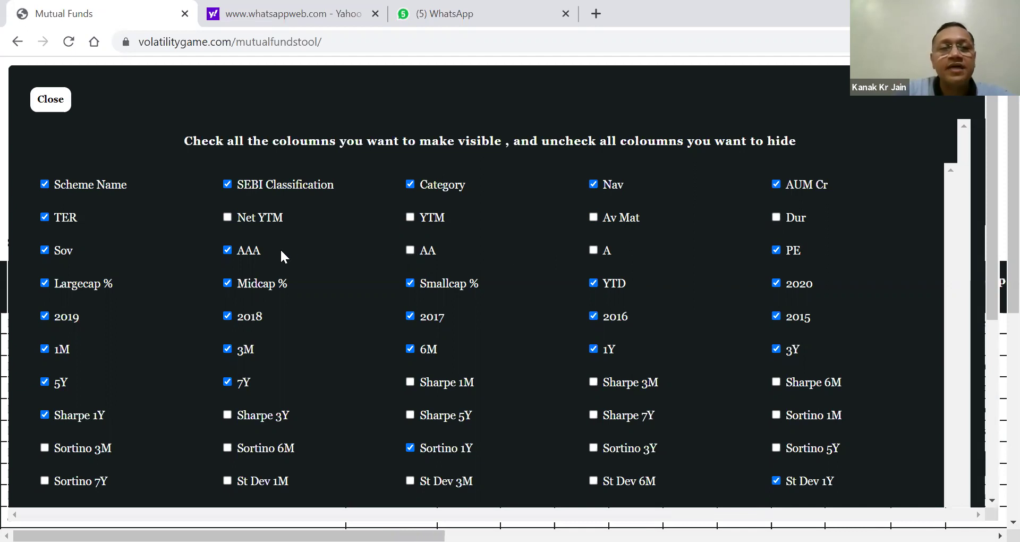
{"action": "left_click", "coordinate": [228, 250]}
{"action": "left_click", "coordinate": [45, 251]}
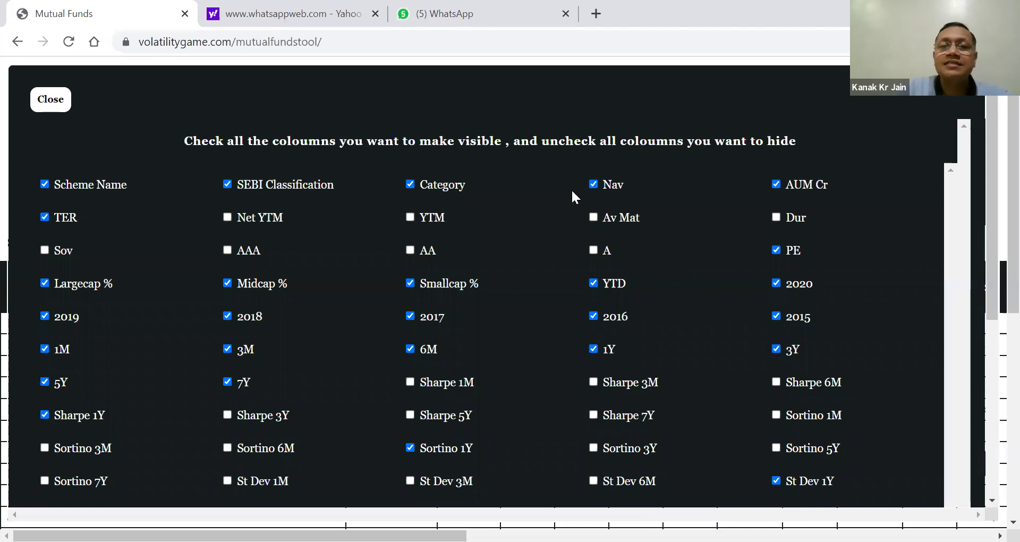
{"action": "left_click_drag", "start_coordinate": [994, 243], "coordinate": [994, 287]}
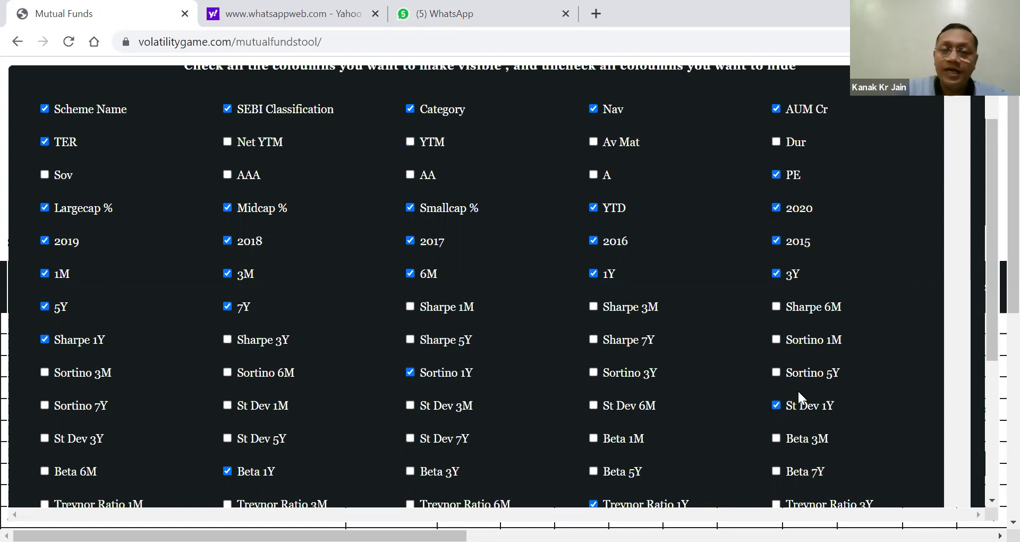
{"action": "left_click_drag", "start_coordinate": [986, 250], "coordinate": [987, 366]}
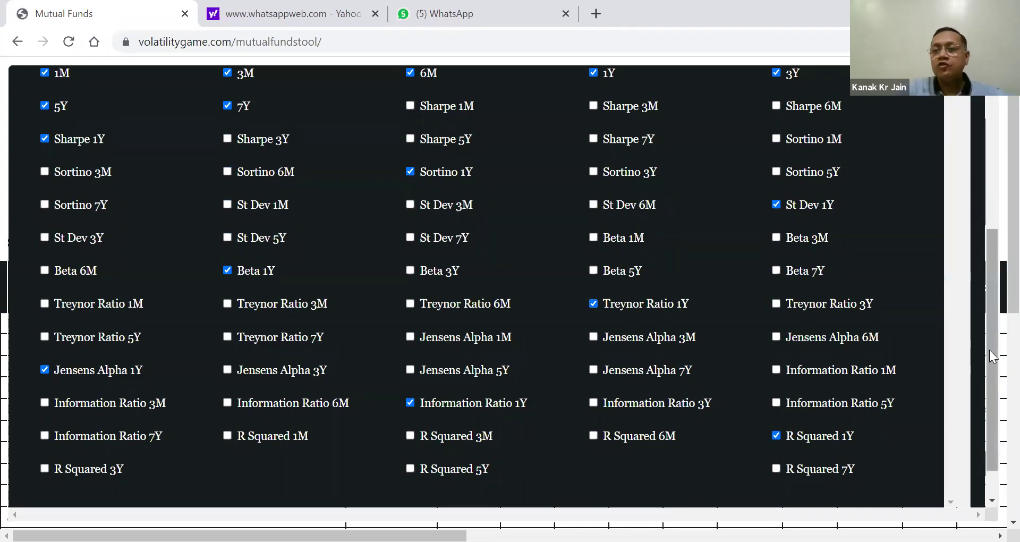
{"action": "left_click_drag", "start_coordinate": [989, 356], "coordinate": [994, 218]}
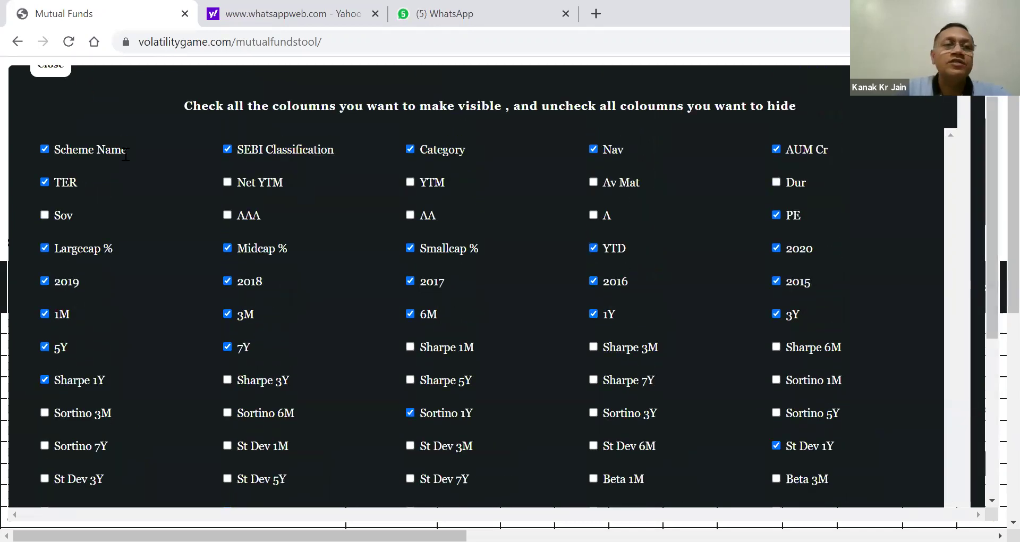
{"action": "left_click", "coordinate": [49, 69]}
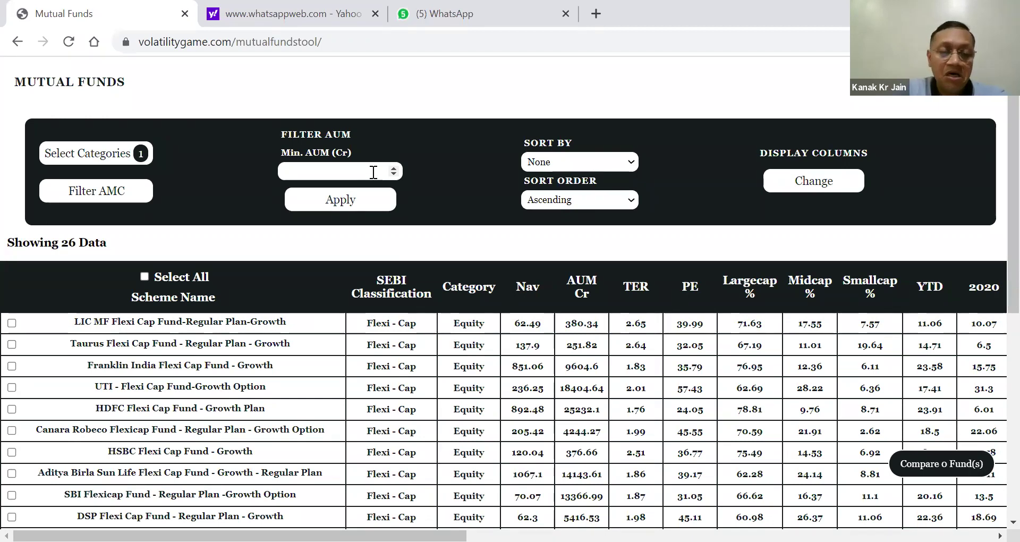
Filter the funds to a minimum AUM of 500 Cr and sort them by 1Y return.
{"action": "type", "text": "00"}
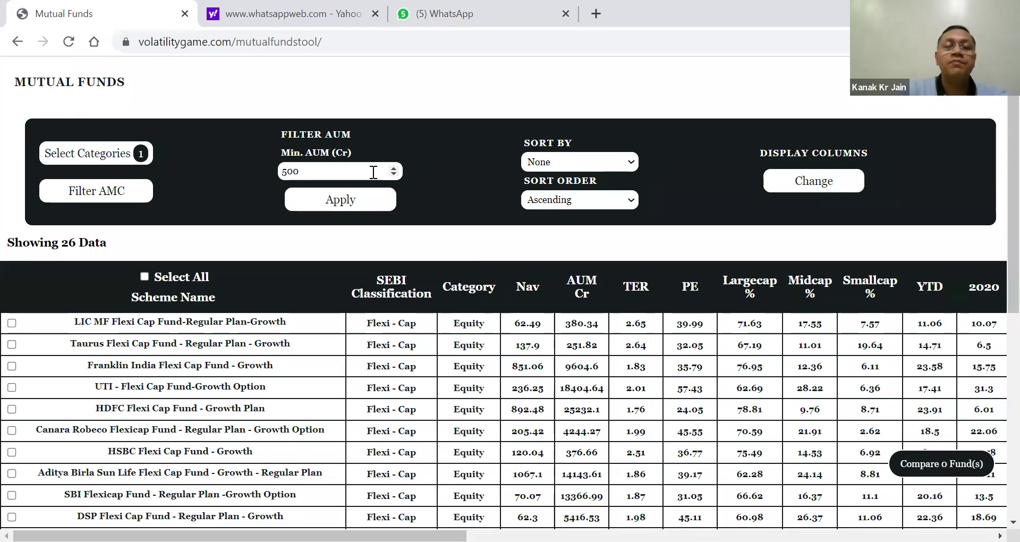
{"action": "left_click", "coordinate": [337, 201]}
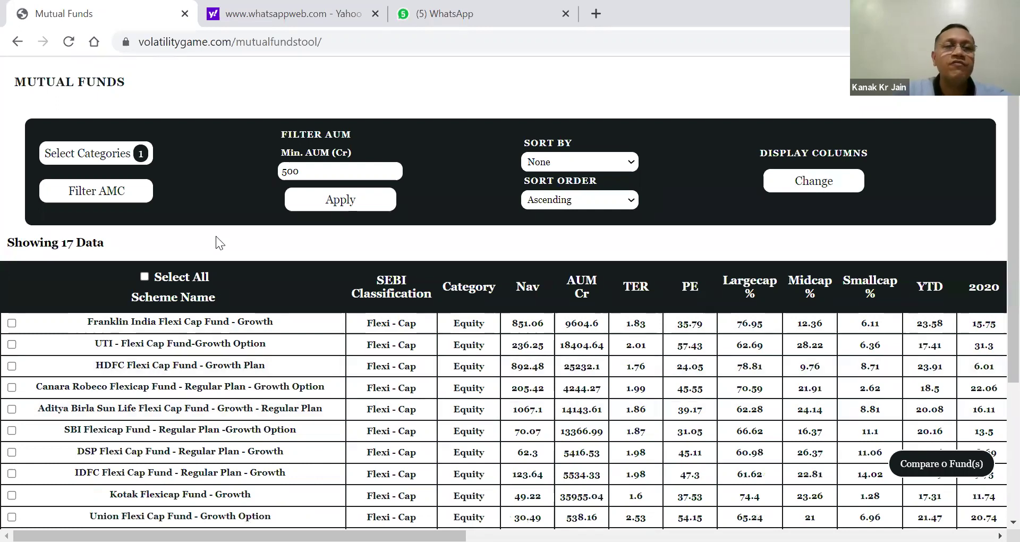
{"action": "left_click", "coordinate": [632, 162]}
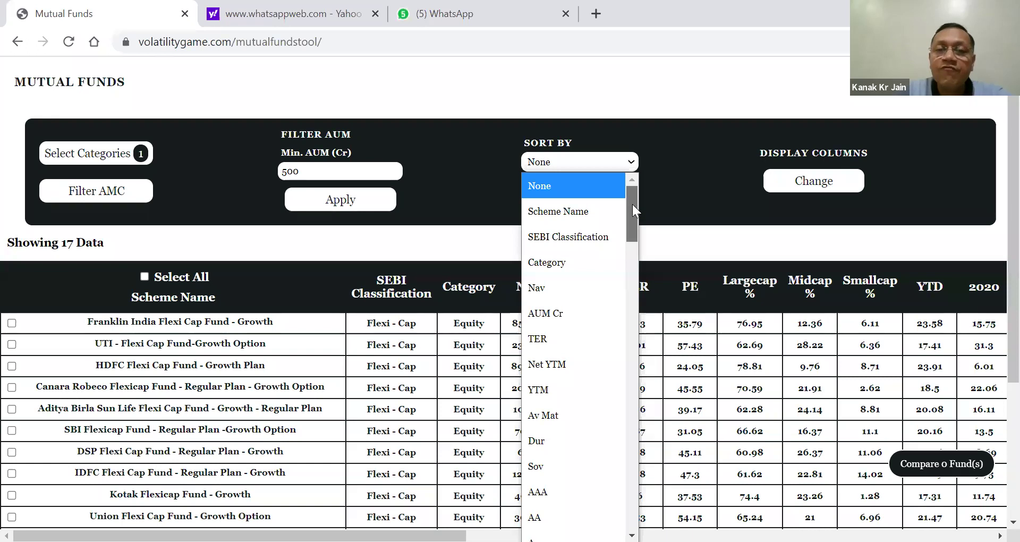
{"action": "scroll", "coordinate": [632, 219], "scroll_direction": "down", "scroll_amount": 3}
{"action": "left_click_drag", "start_coordinate": [632, 238], "coordinate": [630, 289]}
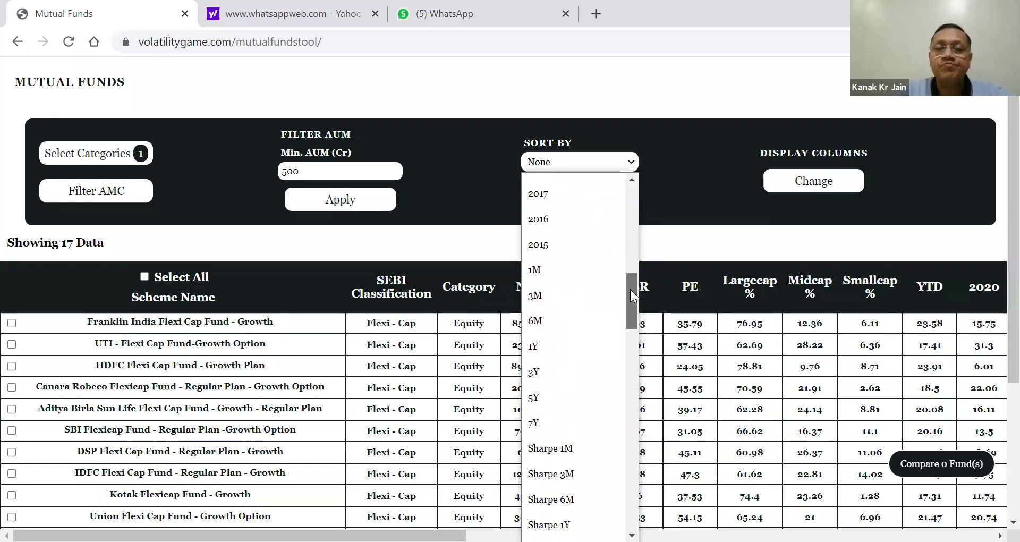
{"action": "left_click", "coordinate": [546, 346]}
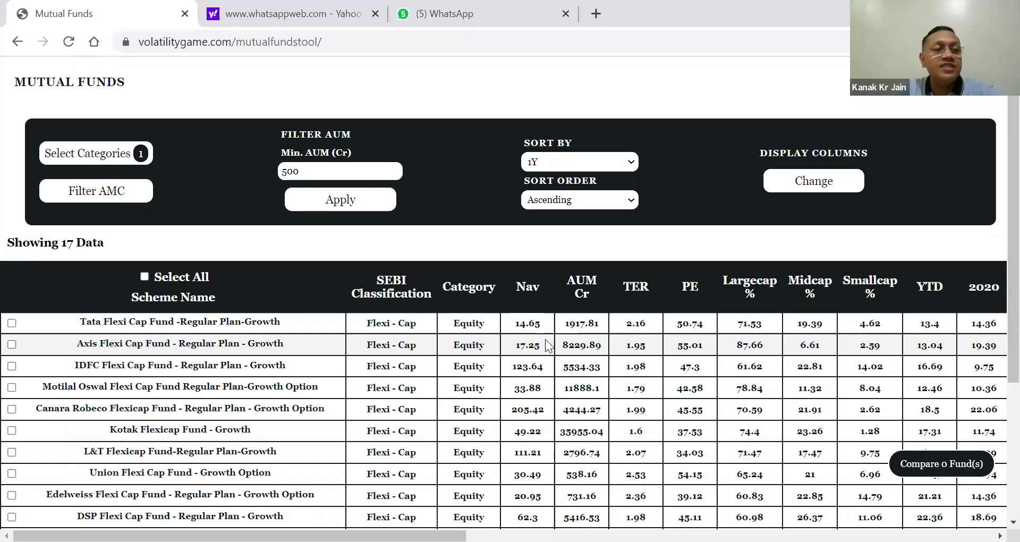
Select the Tata, Axis, IDFC and Motilal Oswal Flexi Cap funds for comparison.
{"action": "left_click", "coordinate": [12, 324]}
{"action": "left_click", "coordinate": [12, 344]}
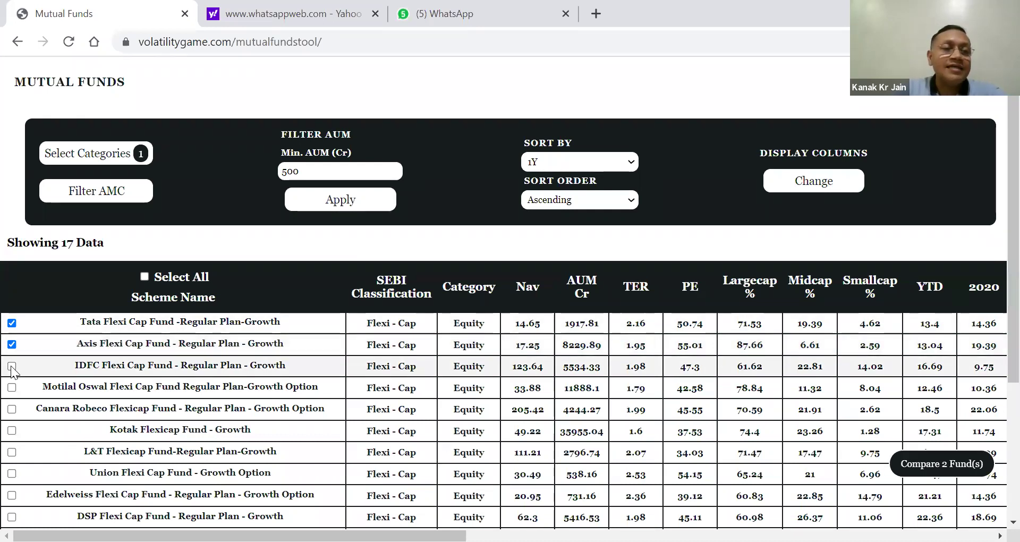
{"action": "left_click", "coordinate": [12, 366]}
{"action": "left_click", "coordinate": [12, 387]}
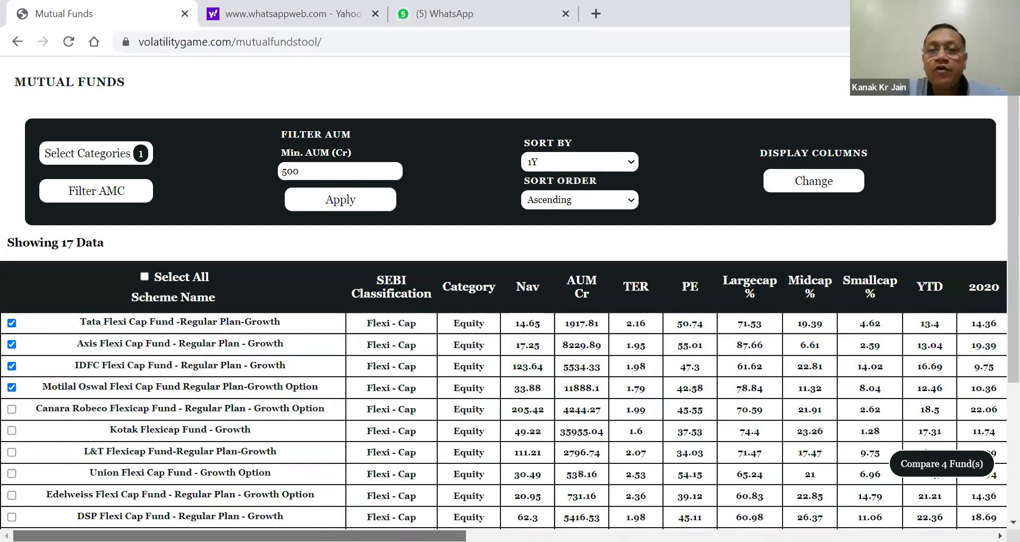
Examine the calendar-year returns, trailing returns and one-year risk ratios of the listed funds.
{"action": "scroll", "coordinate": [902, 382], "scroll_direction": "right", "scroll_amount": 14}
{"action": "scroll", "coordinate": [902, 382], "scroll_direction": "right", "scroll_amount": 3}
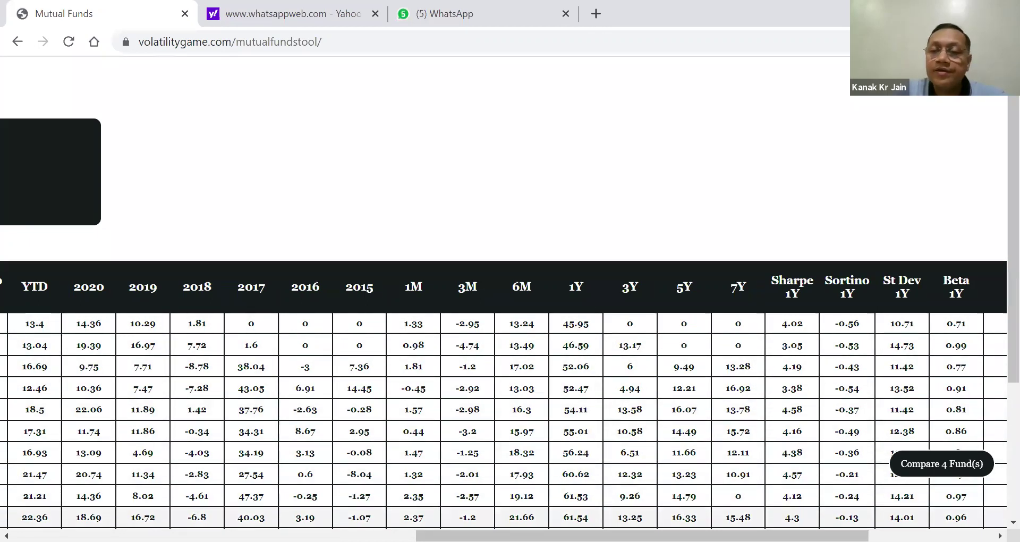
{"action": "left_click_drag", "start_coordinate": [666, 535], "coordinate": [416, 536]}
{"action": "scroll", "coordinate": [683, 212], "scroll_direction": "left", "scroll_amount": 5}
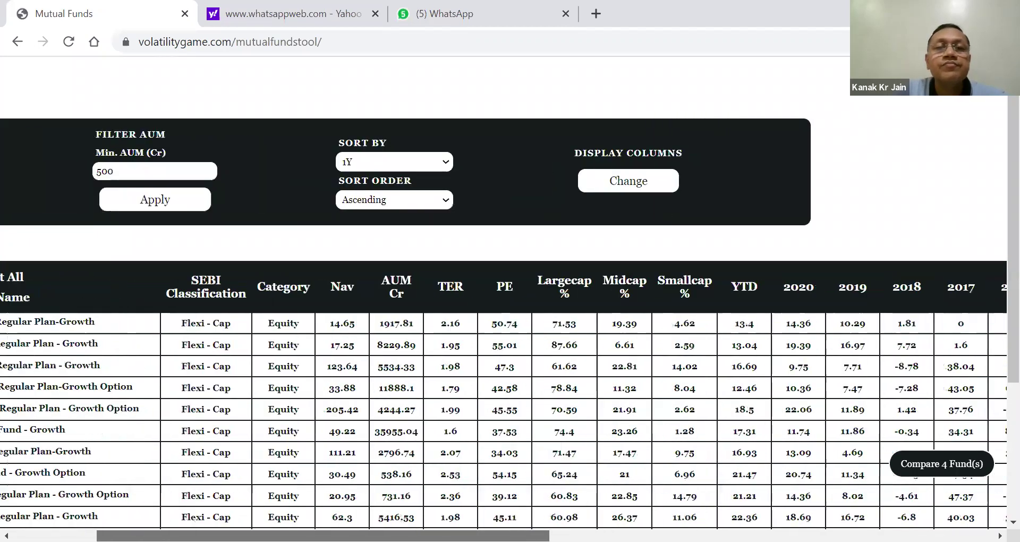
{"action": "scroll", "coordinate": [627, 208], "scroll_direction": "left", "scroll_amount": 1}
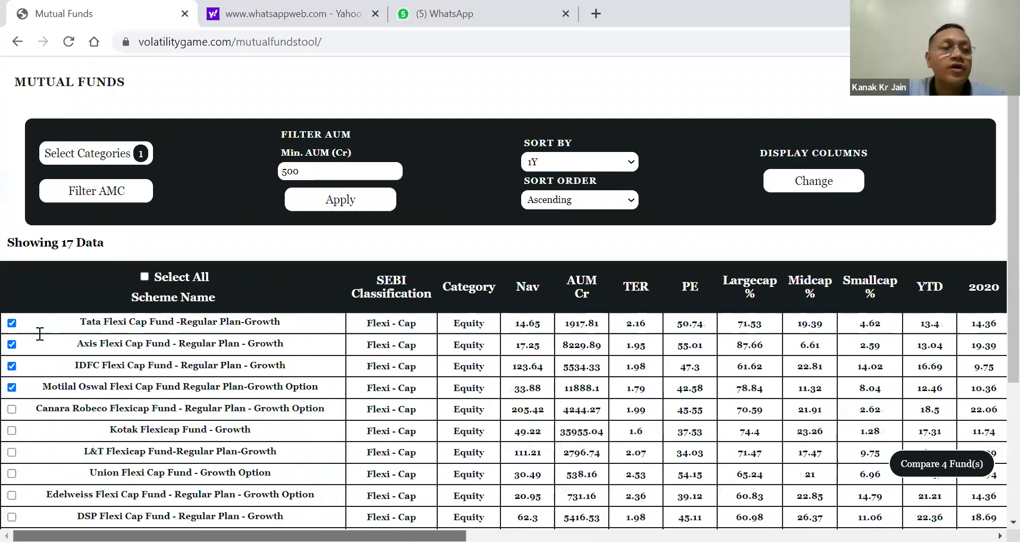
Deselect the Tata, Axis, IDFC and Motilal Oswal Flexi Cap funds.
{"action": "left_click", "coordinate": [12, 322]}
{"action": "left_click", "coordinate": [12, 344]}
{"action": "left_click", "coordinate": [11, 366]}
{"action": "left_click", "coordinate": [12, 387]}
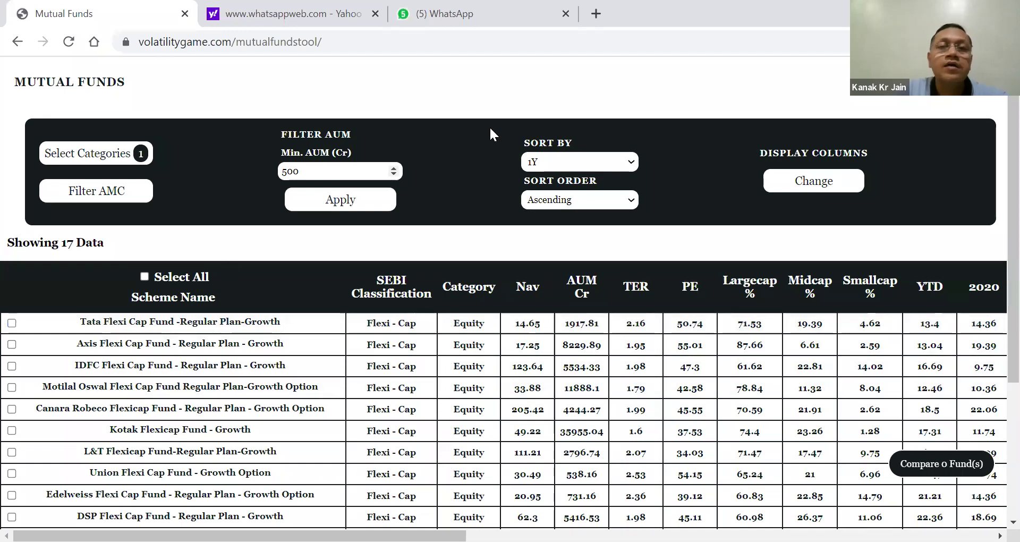
Sort the funds by 1Y return in descending order and select the PGIM India, HDFC, UTI and Parag Parikh Flexi Cap funds.
{"action": "left_click", "coordinate": [630, 200]}
{"action": "left_click", "coordinate": [595, 250]}
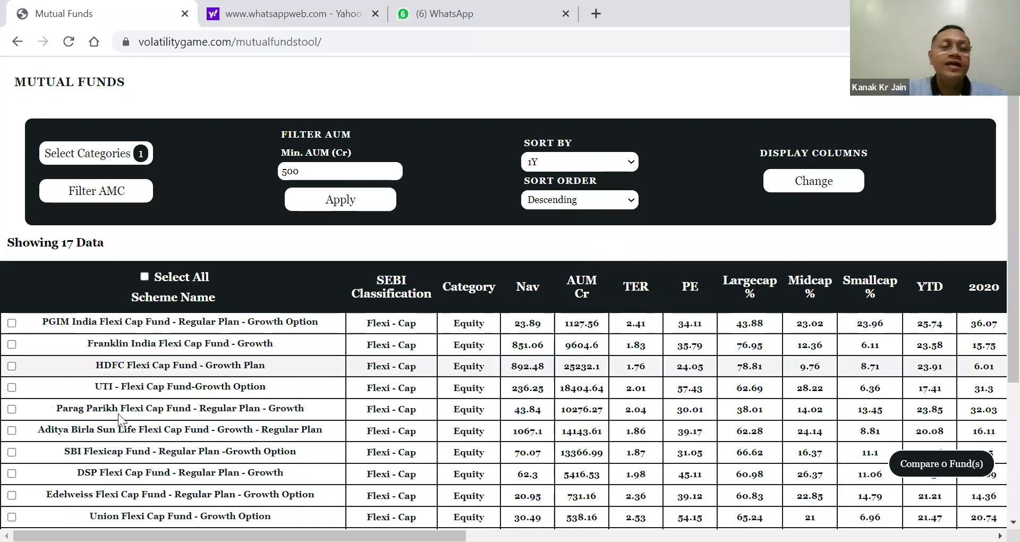
{"action": "left_click", "coordinate": [12, 323]}
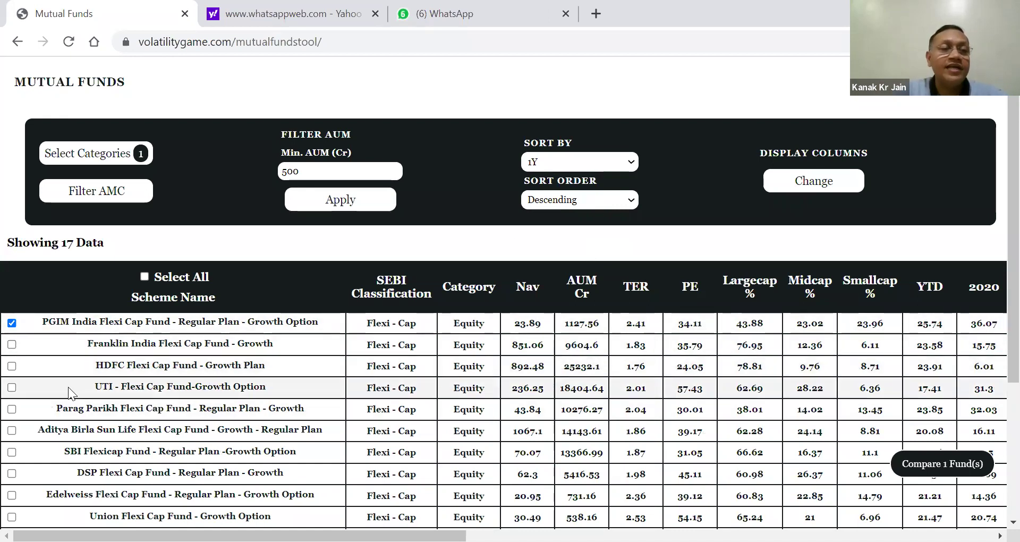
{"action": "left_click", "coordinate": [11, 366]}
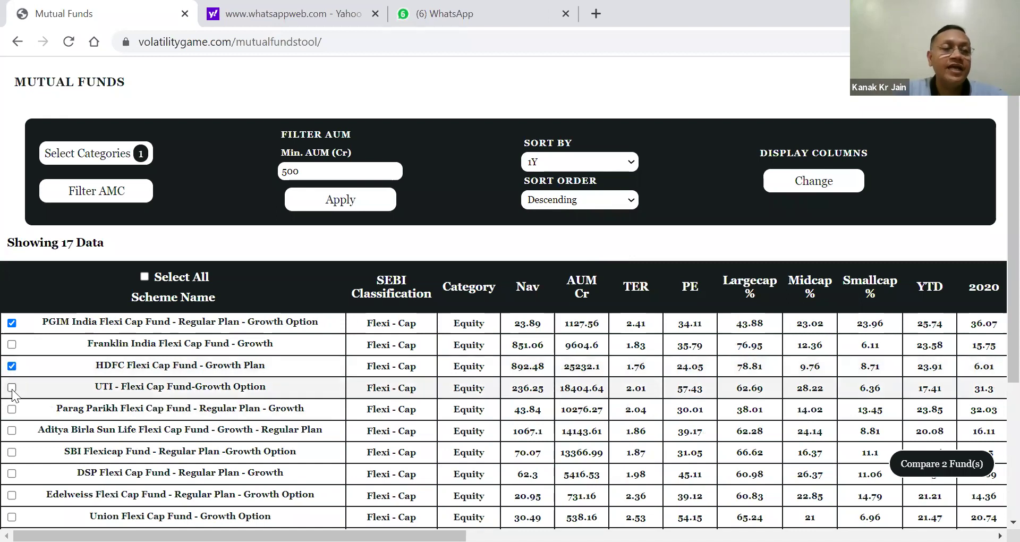
{"action": "left_click", "coordinate": [12, 409]}
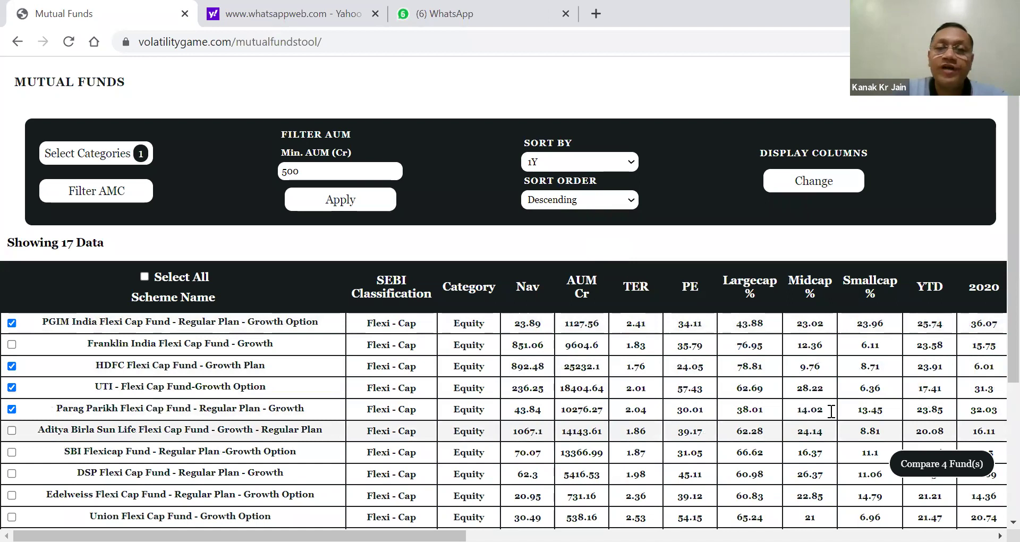
Review the 1Y return column, re-sort the funds by Sharpe 1Y and add the Aditya Birla Sun Life Flexi Cap Fund to the selection.
{"action": "left_click_drag", "start_coordinate": [239, 535], "coordinate": [296, 536]}
{"action": "scroll", "coordinate": [936, 324], "scroll_direction": "right", "scroll_amount": 8}
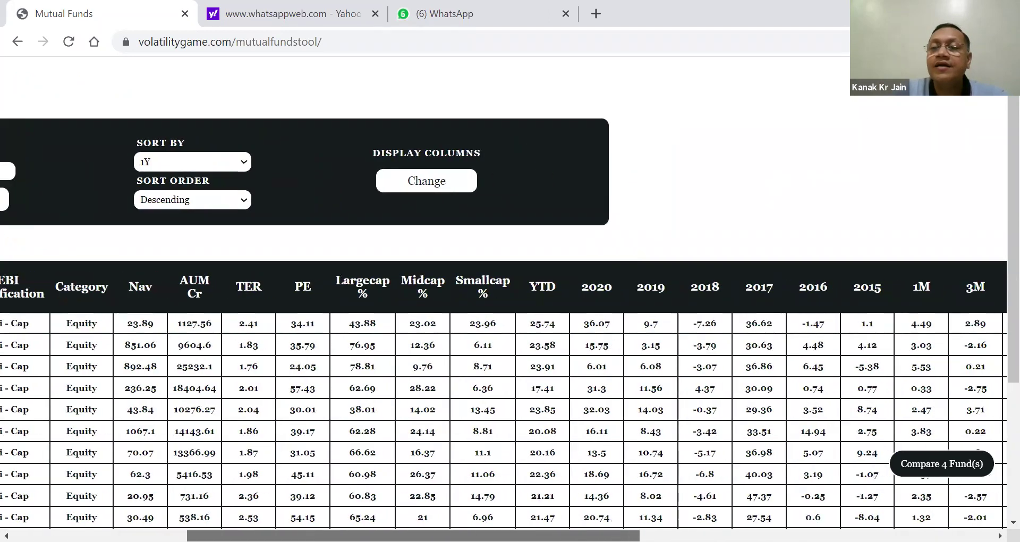
{"action": "scroll", "coordinate": [936, 325], "scroll_direction": "right", "scroll_amount": 2}
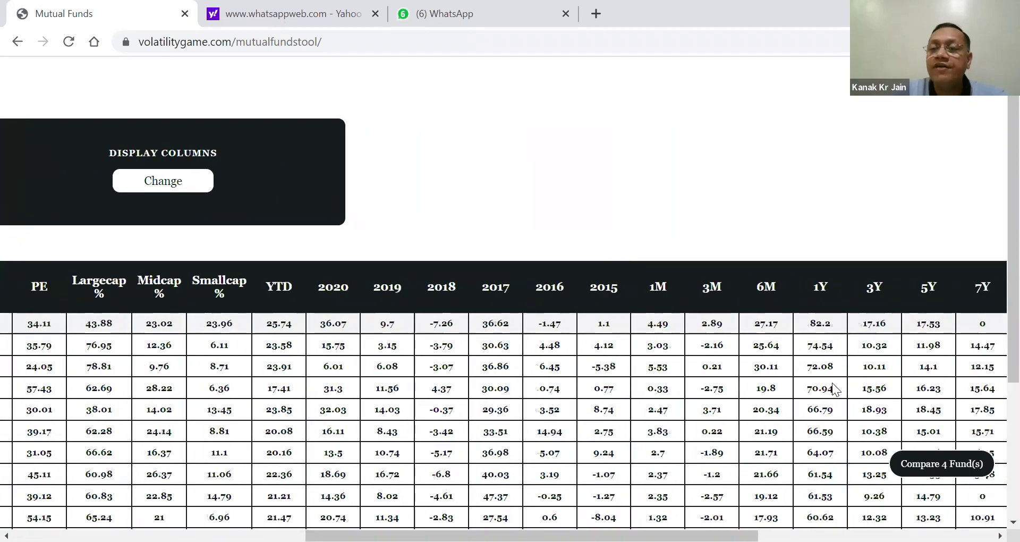
{"action": "left_click_drag", "start_coordinate": [531, 535], "coordinate": [239, 536]}
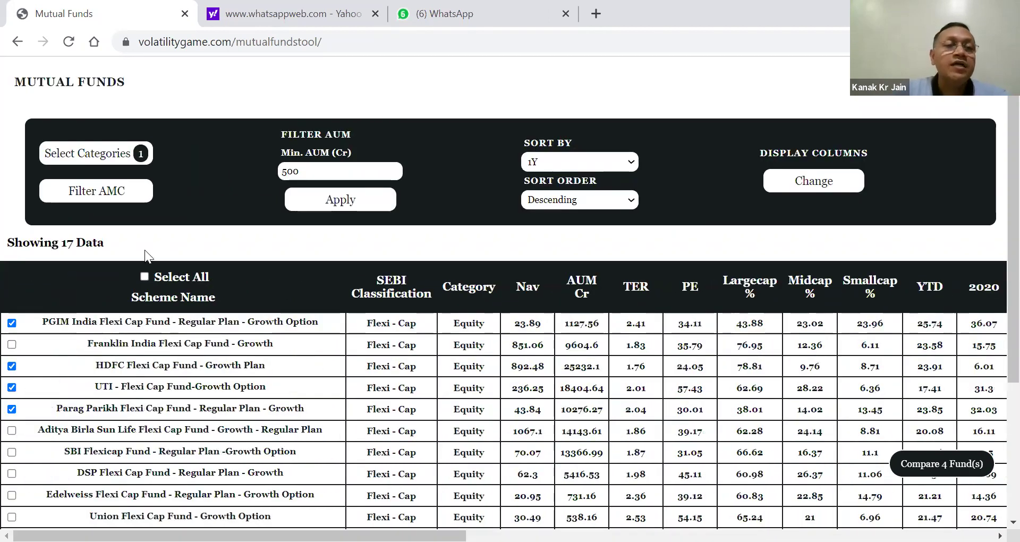
{"action": "left_click", "coordinate": [634, 160]}
{"action": "left_click_drag", "start_coordinate": [632, 284], "coordinate": [634, 328]}
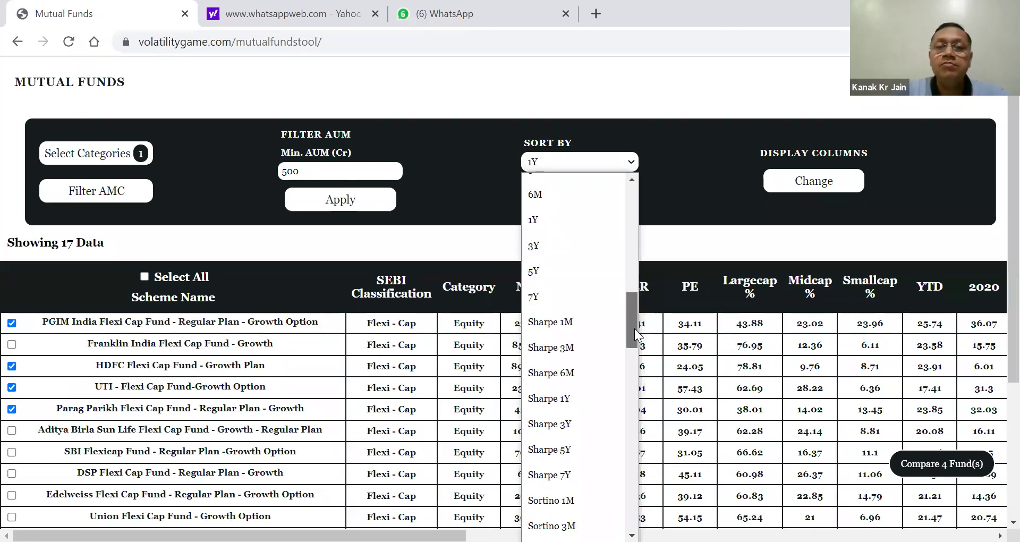
{"action": "left_click", "coordinate": [575, 398]}
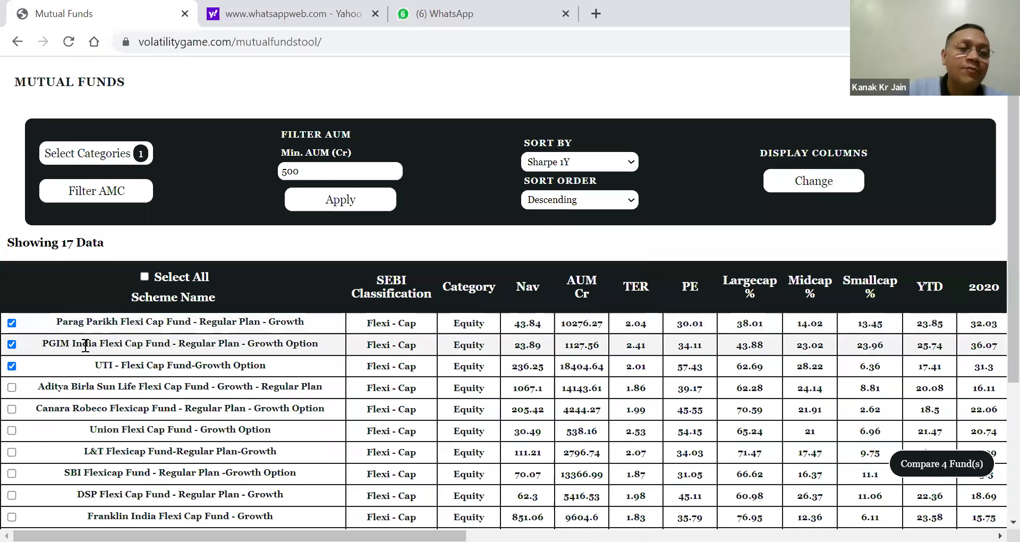
{"action": "left_click", "coordinate": [12, 387]}
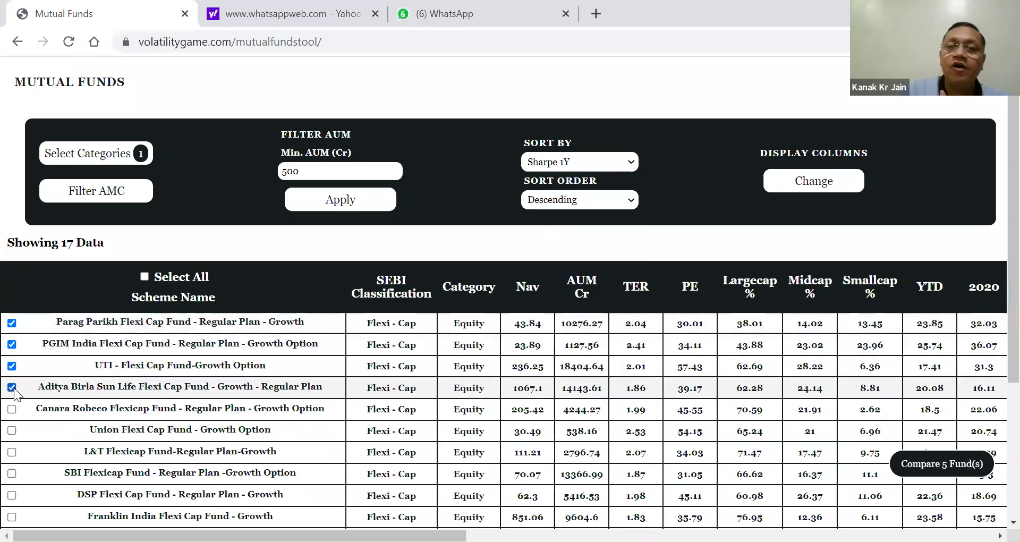
Sort the funds by Sortino 1Y and deselect the Parag Parikh Flexi Cap Fund.
{"action": "left_click", "coordinate": [631, 161]}
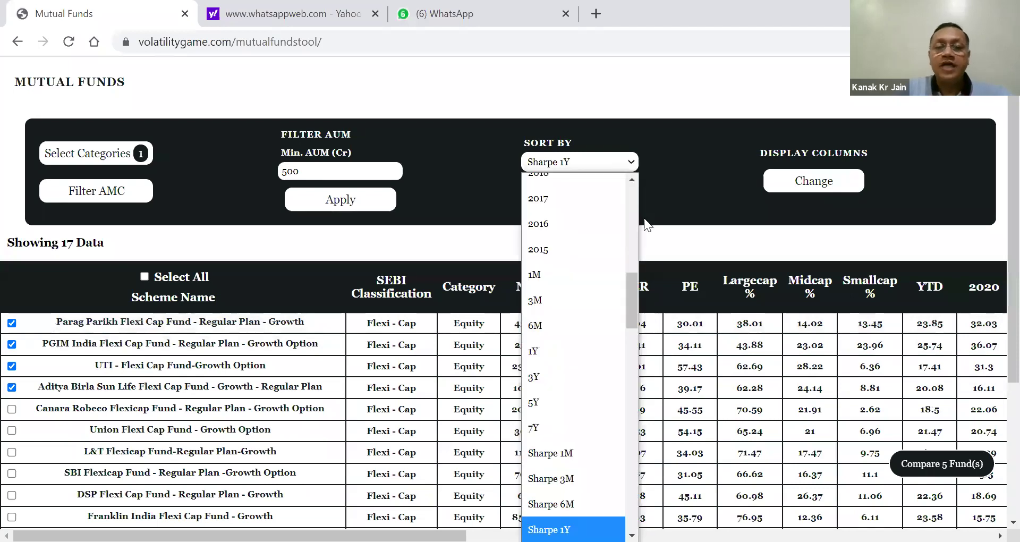
{"action": "left_click_drag", "start_coordinate": [630, 297], "coordinate": [633, 334]}
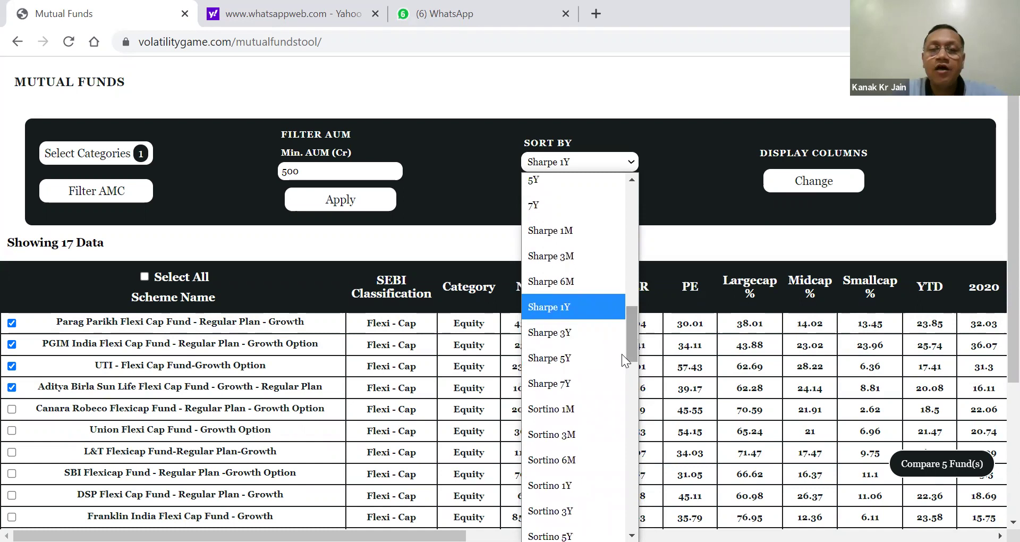
{"action": "left_click", "coordinate": [585, 478]}
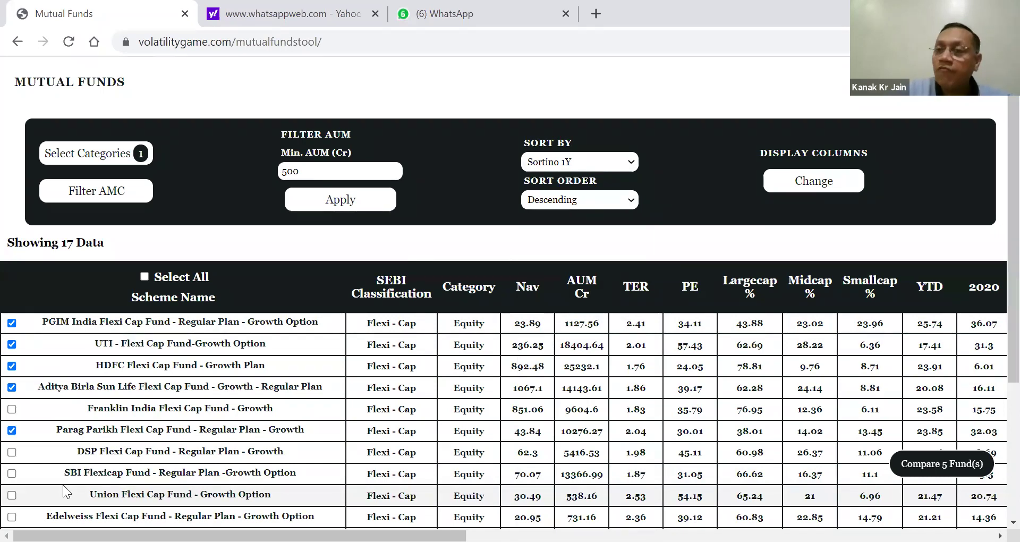
{"action": "left_click", "coordinate": [11, 365]}
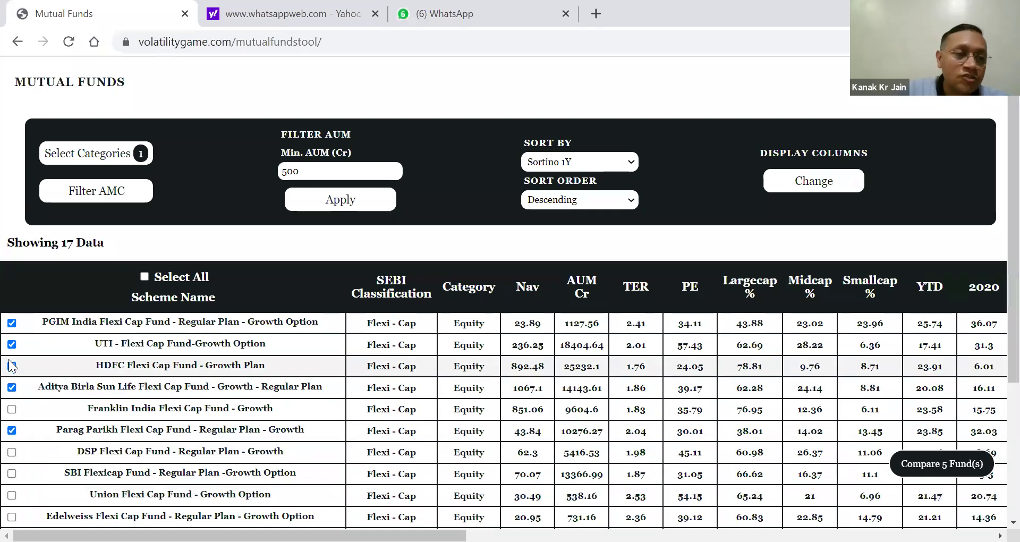
{"action": "left_click", "coordinate": [12, 430]}
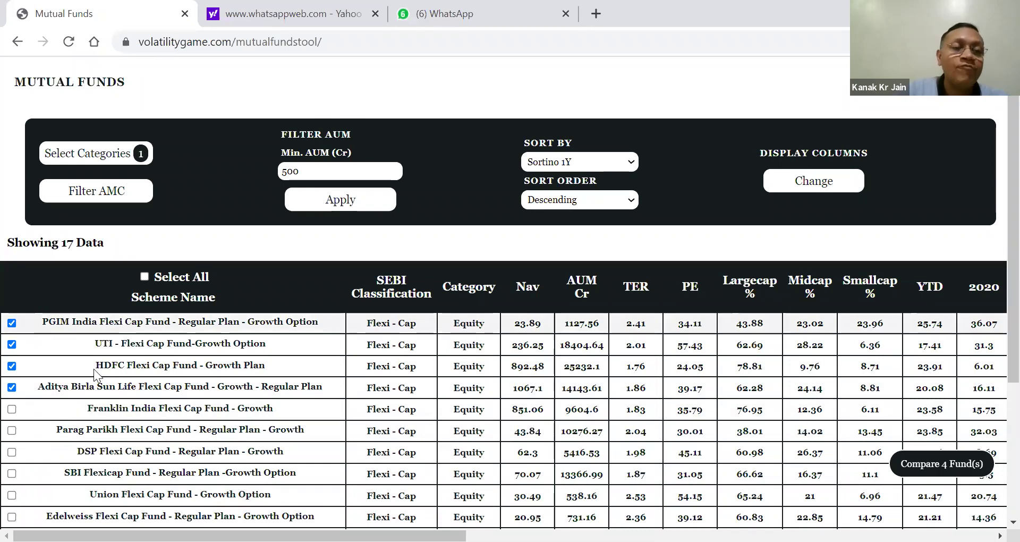
Sort the funds by St Dev 1Y in ascending order and select the Parag Parikh and Tata Flexi Cap funds.
{"action": "left_click", "coordinate": [630, 163]}
{"action": "left_click_drag", "start_coordinate": [633, 306], "coordinate": [640, 366]}
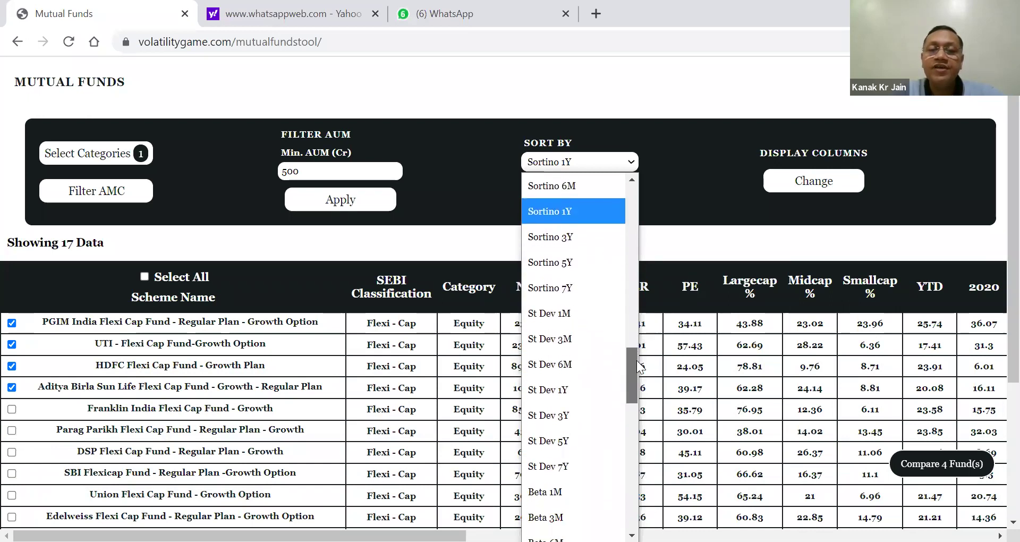
{"action": "left_click", "coordinate": [567, 383]}
{"action": "left_click", "coordinate": [629, 199]}
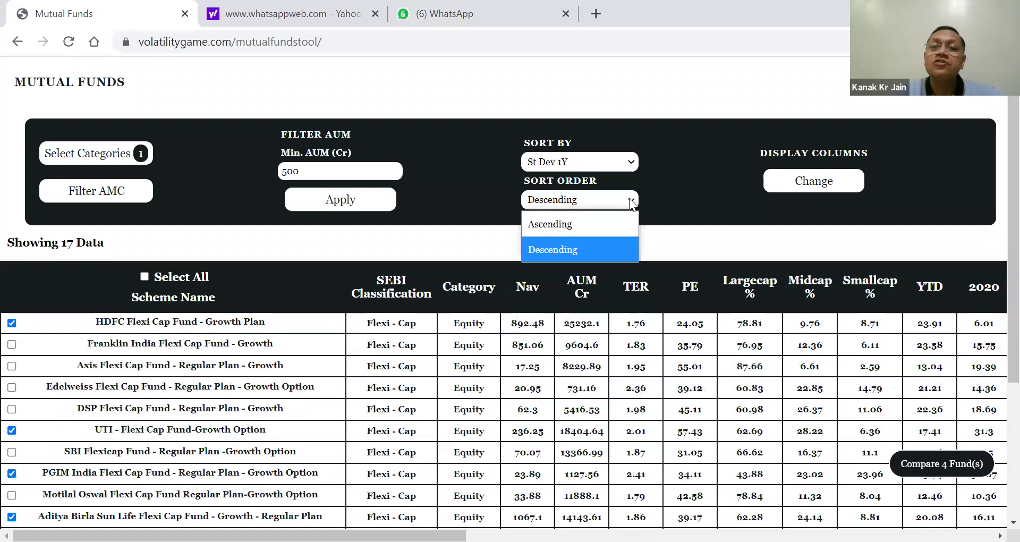
{"action": "left_click", "coordinate": [600, 223]}
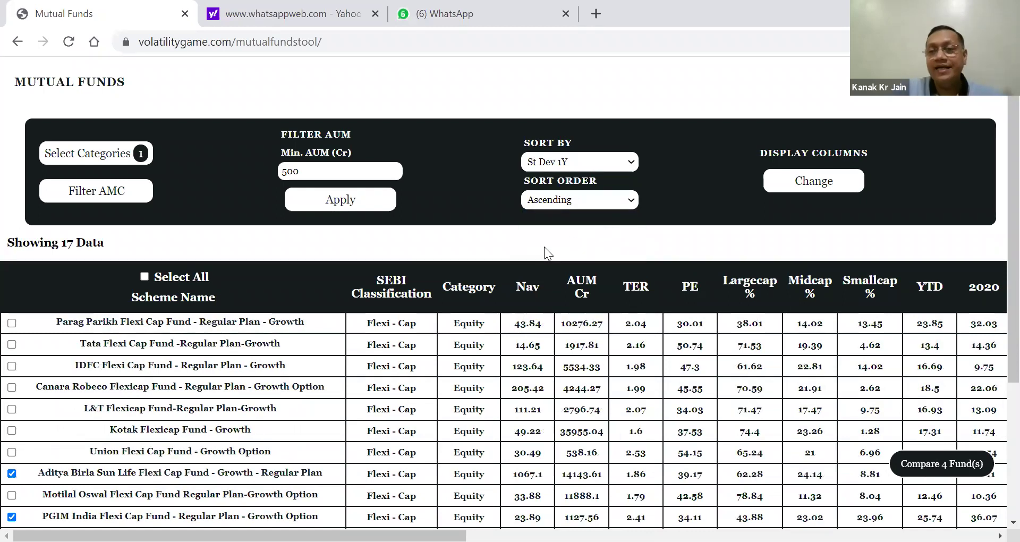
{"action": "left_click", "coordinate": [11, 323]}
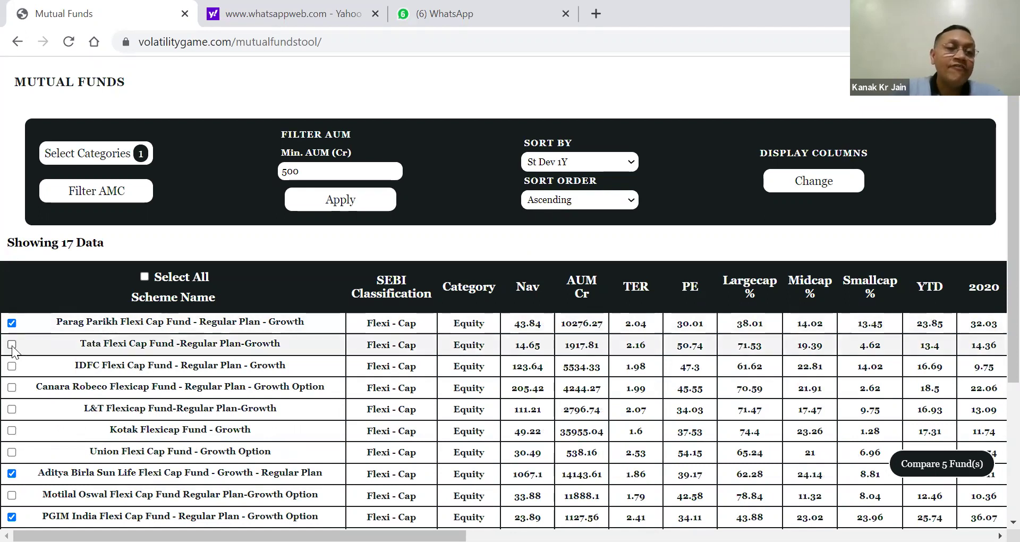
{"action": "left_click", "coordinate": [12, 345]}
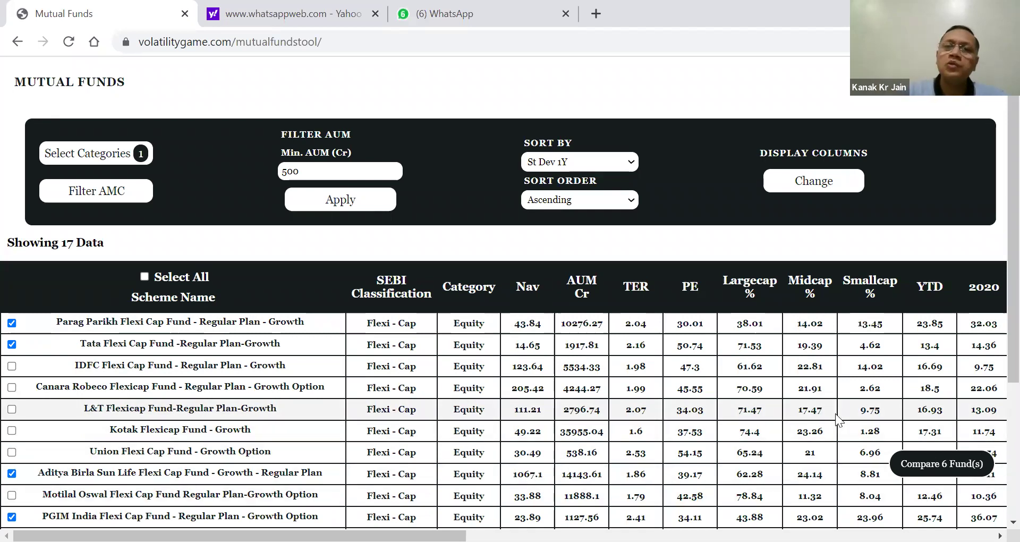
Sort the funds by Beta 1Y and deselect the HDFC Flexi Cap Fund.
{"action": "left_click", "coordinate": [632, 161]}
{"action": "left_click_drag", "start_coordinate": [630, 334], "coordinate": [639, 393]}
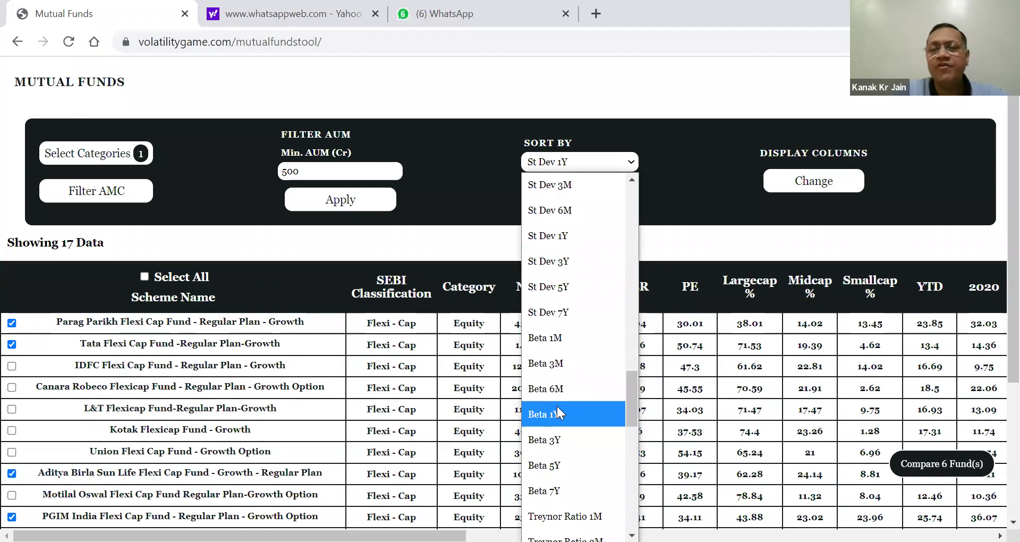
{"action": "left_click", "coordinate": [557, 407]}
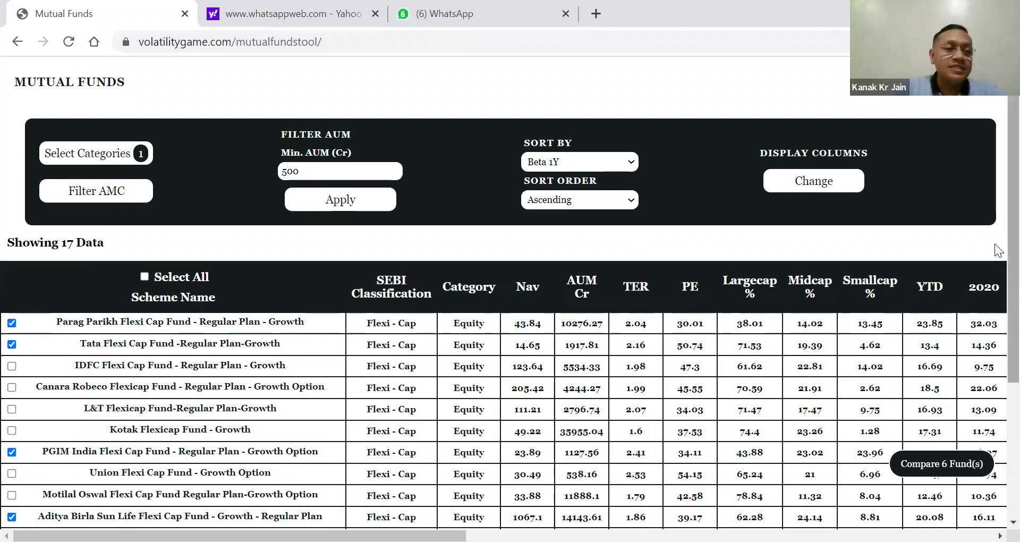
{"action": "scroll", "coordinate": [994, 273], "scroll_direction": "down", "scroll_amount": 2}
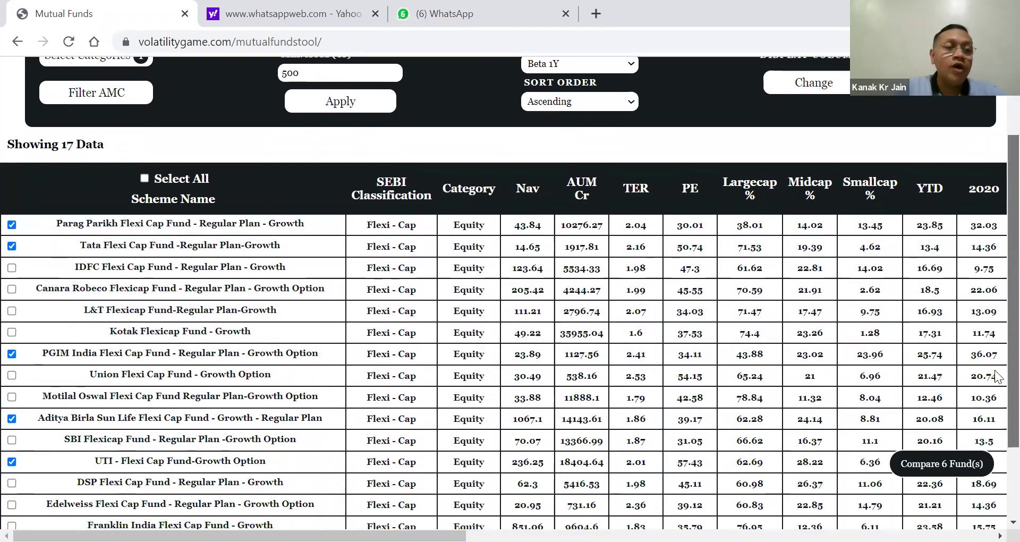
{"action": "scroll", "coordinate": [995, 317], "scroll_direction": "down", "scroll_amount": 2}
{"action": "left_click", "coordinate": [11, 467]}
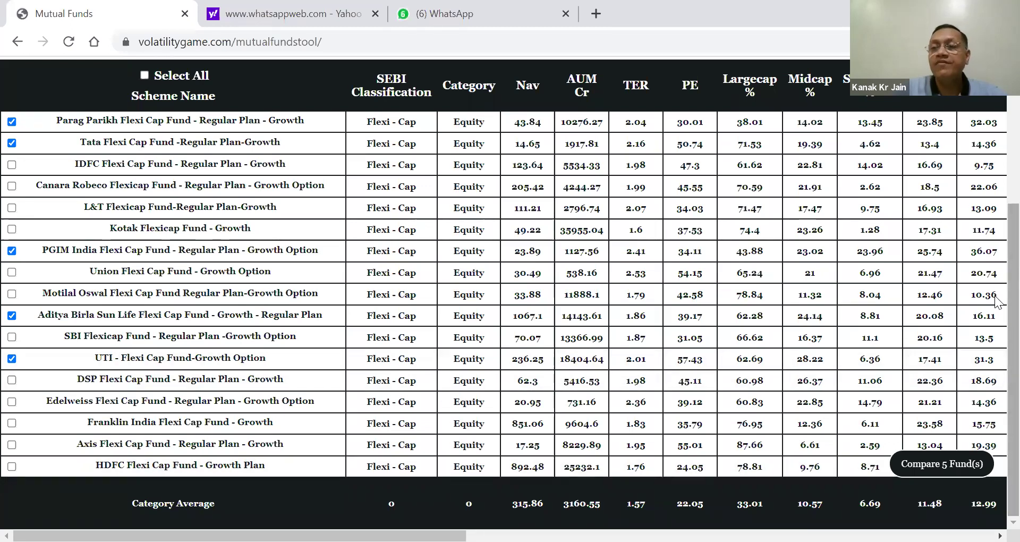
{"action": "scroll", "coordinate": [994, 182], "scroll_direction": "up", "scroll_amount": 4}
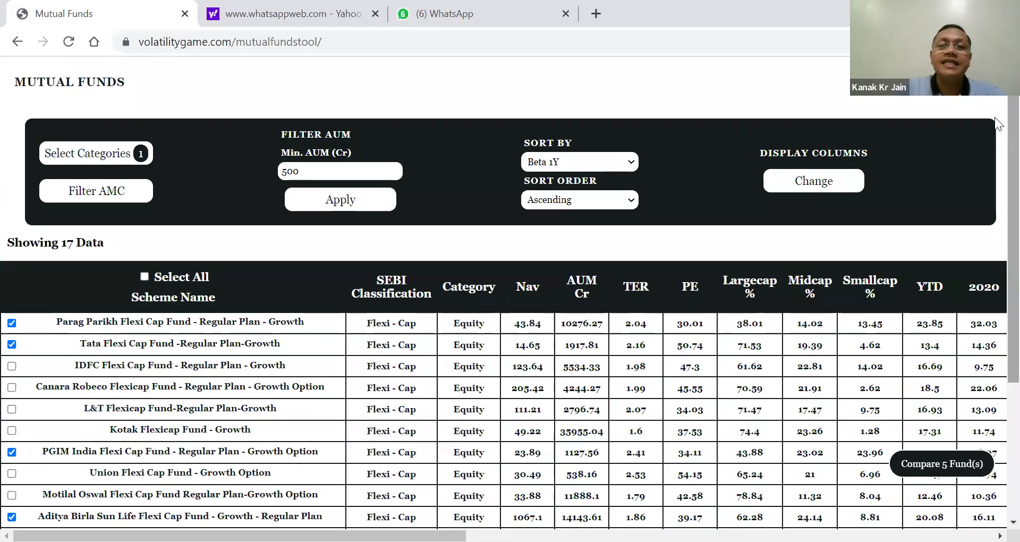
Sort the funds by Treynor Ratio 1Y in descending order.
{"action": "left_click", "coordinate": [631, 162]}
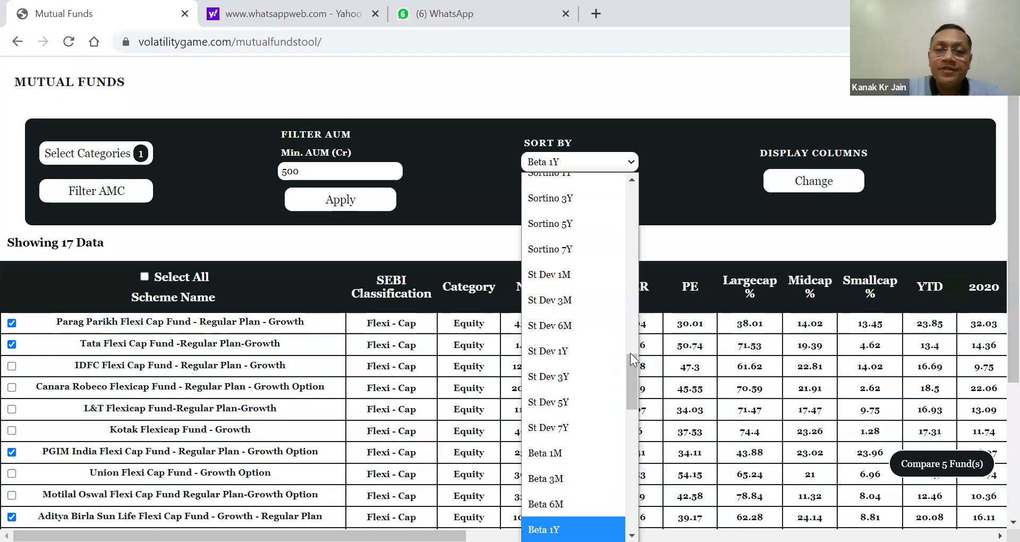
{"action": "left_click_drag", "start_coordinate": [633, 377], "coordinate": [628, 408]}
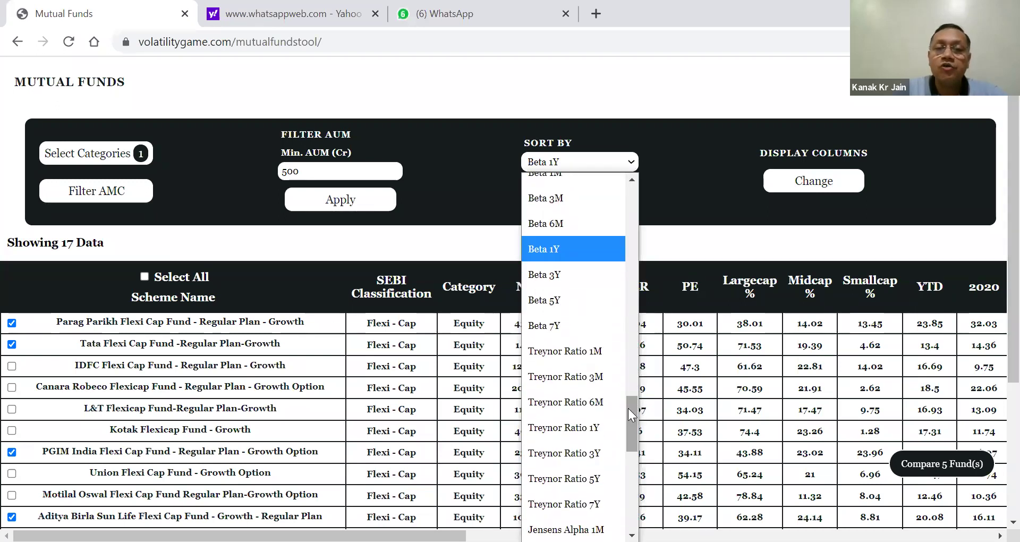
{"action": "left_click", "coordinate": [603, 428]}
{"action": "left_click", "coordinate": [632, 200]}
{"action": "left_click", "coordinate": [600, 246]}
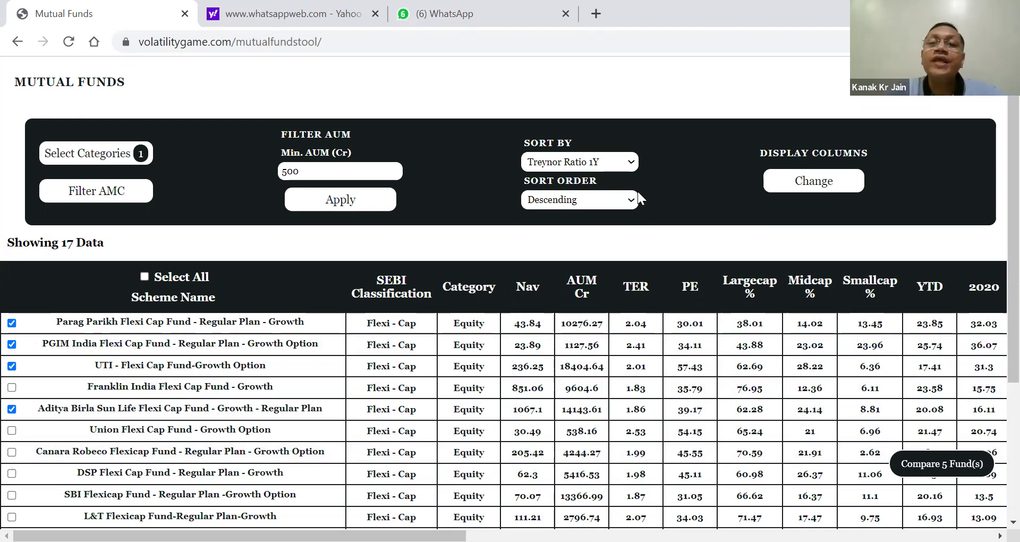
Sort the funds by Jensens Alpha 1Y and deselect the Tata Flexi Cap Fund.
{"action": "left_click", "coordinate": [630, 161]}
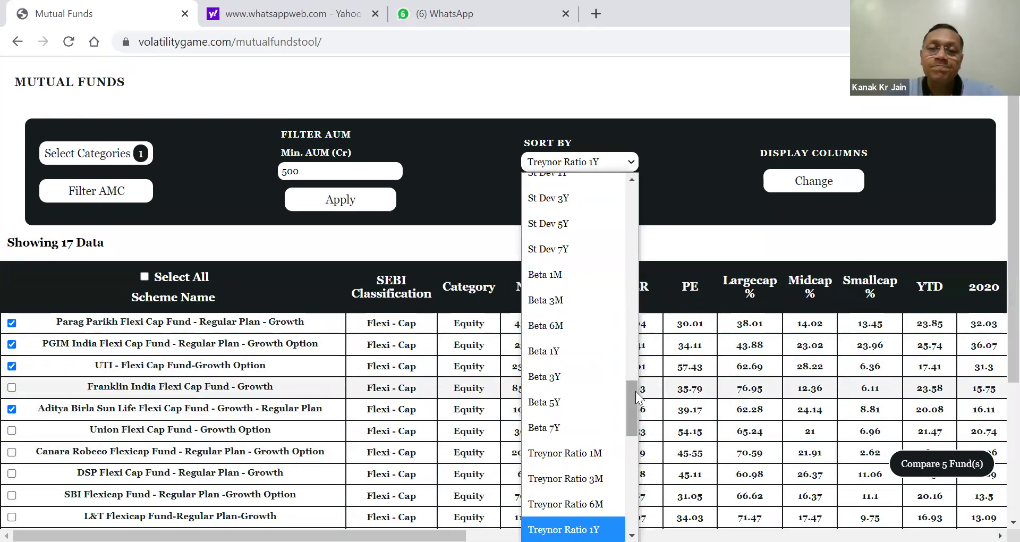
{"action": "scroll", "coordinate": [633, 414], "scroll_direction": "down", "scroll_amount": 2}
{"action": "left_click_drag", "start_coordinate": [633, 409], "coordinate": [633, 429]}
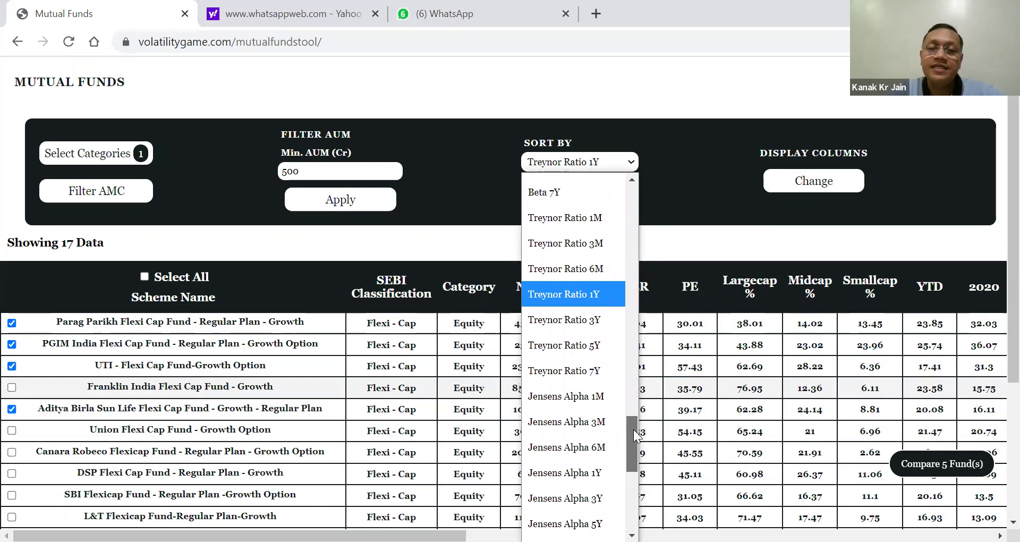
{"action": "left_click", "coordinate": [599, 469]}
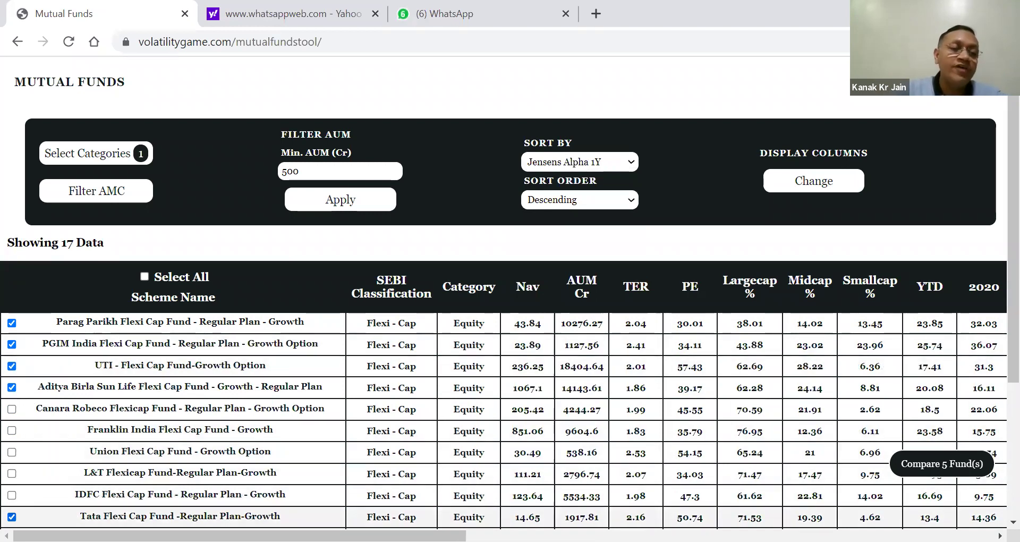
{"action": "left_click", "coordinate": [12, 517]}
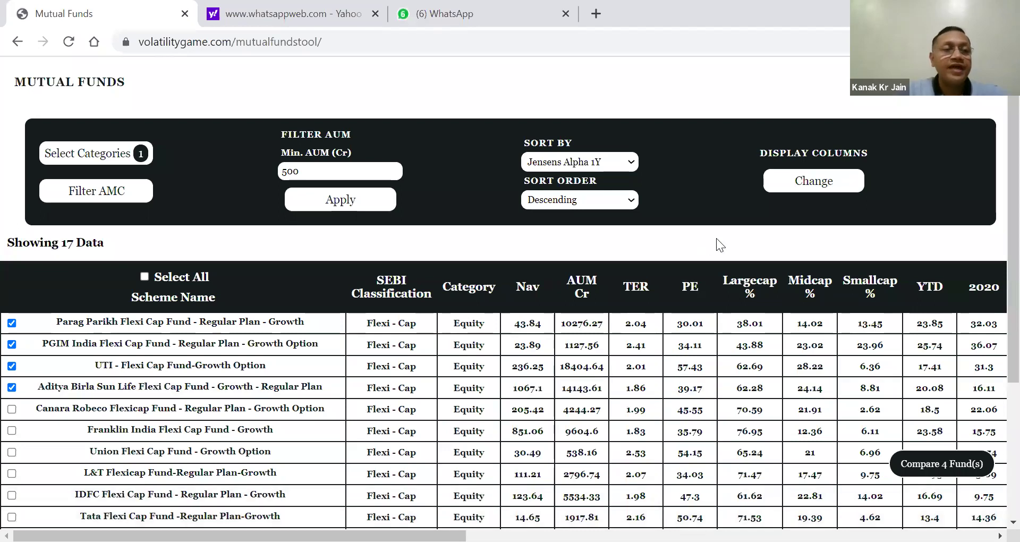
Sort the funds by Information Ratio 1Y.
{"action": "left_click", "coordinate": [630, 161]}
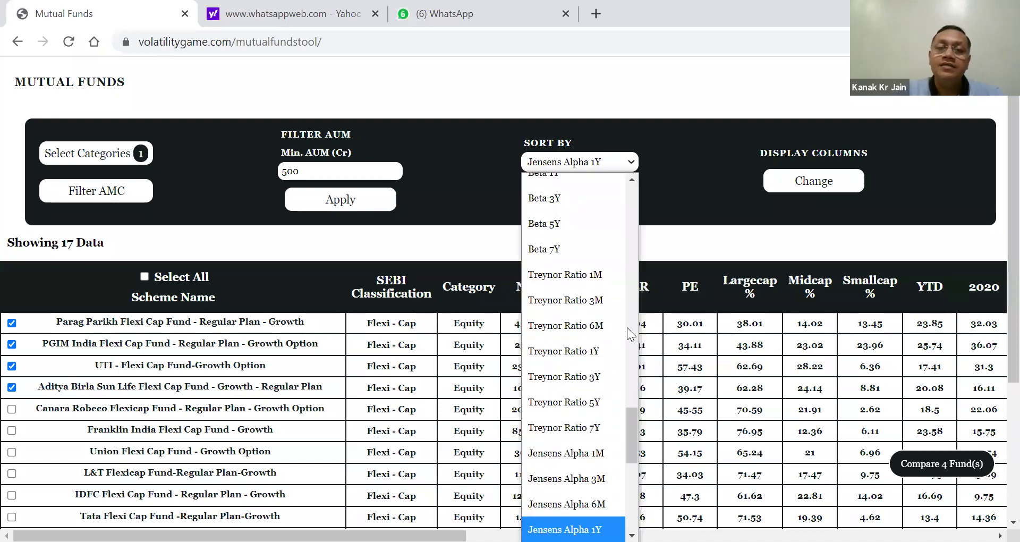
{"action": "left_click_drag", "start_coordinate": [629, 423], "coordinate": [632, 465]}
{"action": "left_click", "coordinate": [601, 428]}
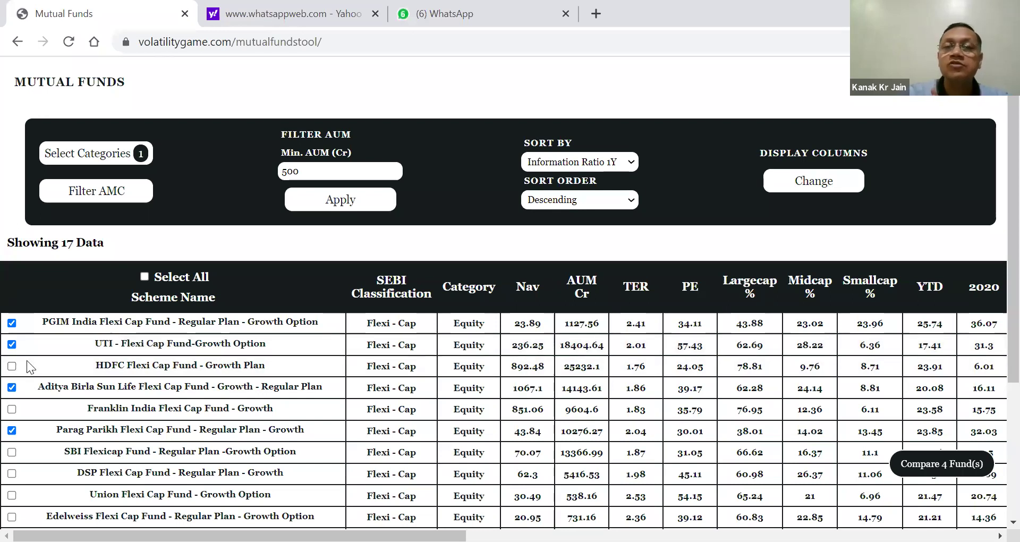
Sort the funds by R Squared 1Y and open the comparison of the four selected funds.
{"action": "left_click", "coordinate": [632, 160]}
{"action": "left_click_drag", "start_coordinate": [631, 459], "coordinate": [634, 499]}
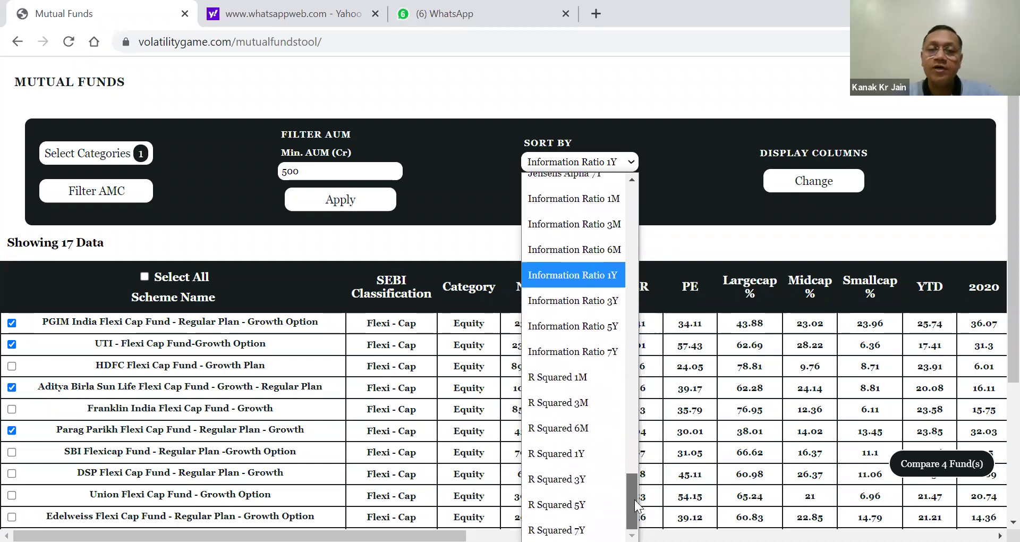
{"action": "left_click", "coordinate": [586, 458]}
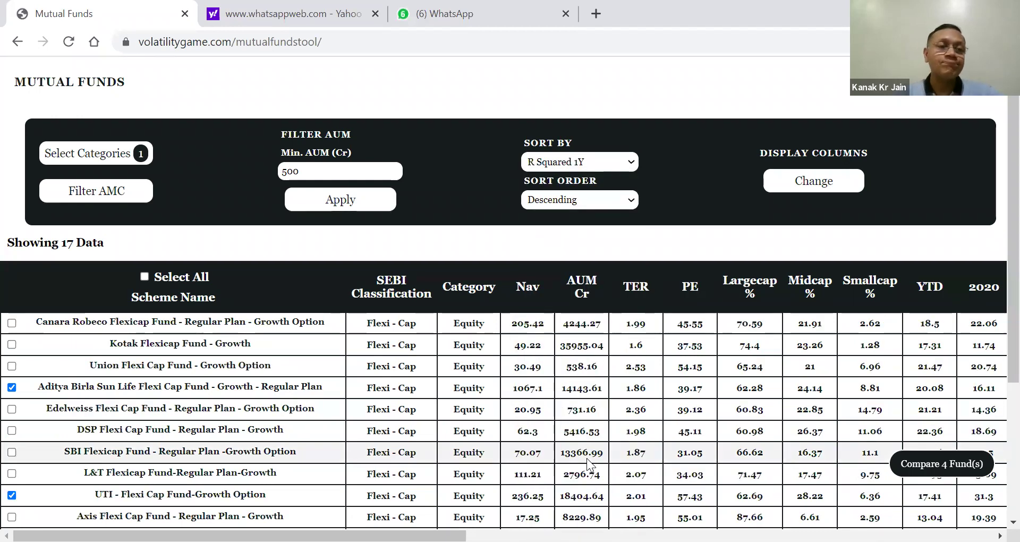
{"action": "left_click", "coordinate": [957, 467]}
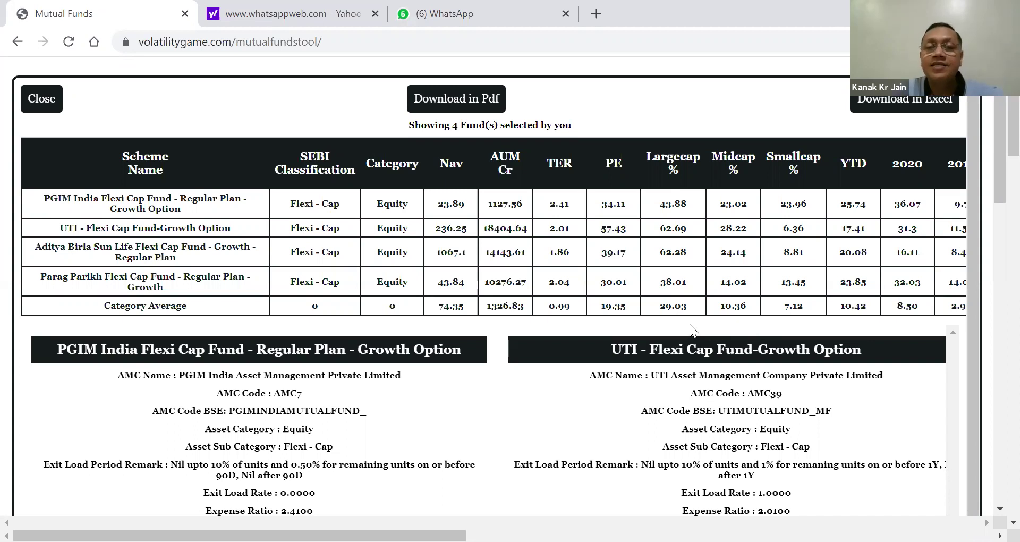
Examine the compared funds' scheme details, market-cap split, annual and trailing returns, and objectives across all four funds.
{"action": "left_click_drag", "start_coordinate": [239, 536], "coordinate": [445, 535]}
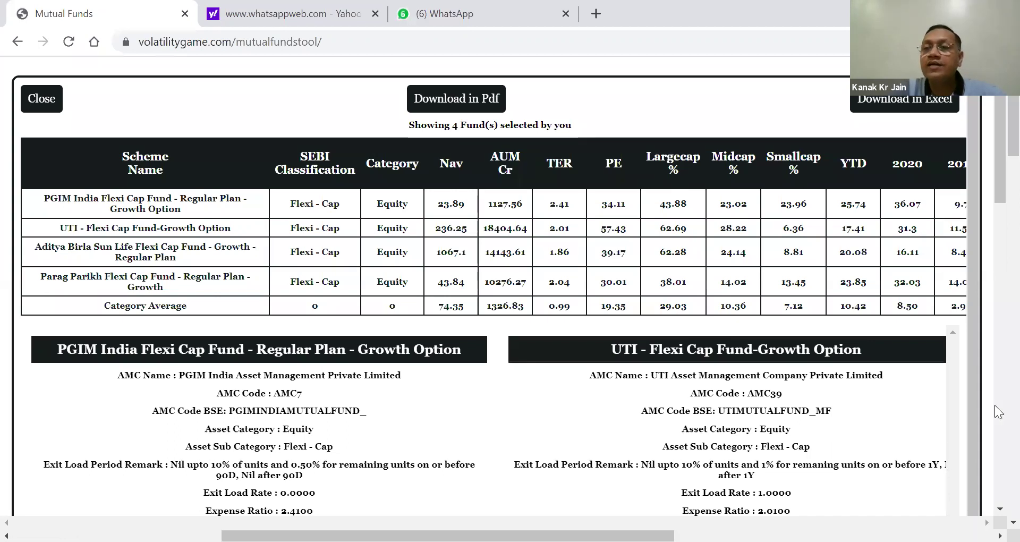
{"action": "scroll", "coordinate": [361, 356], "scroll_direction": "down", "scroll_amount": 2}
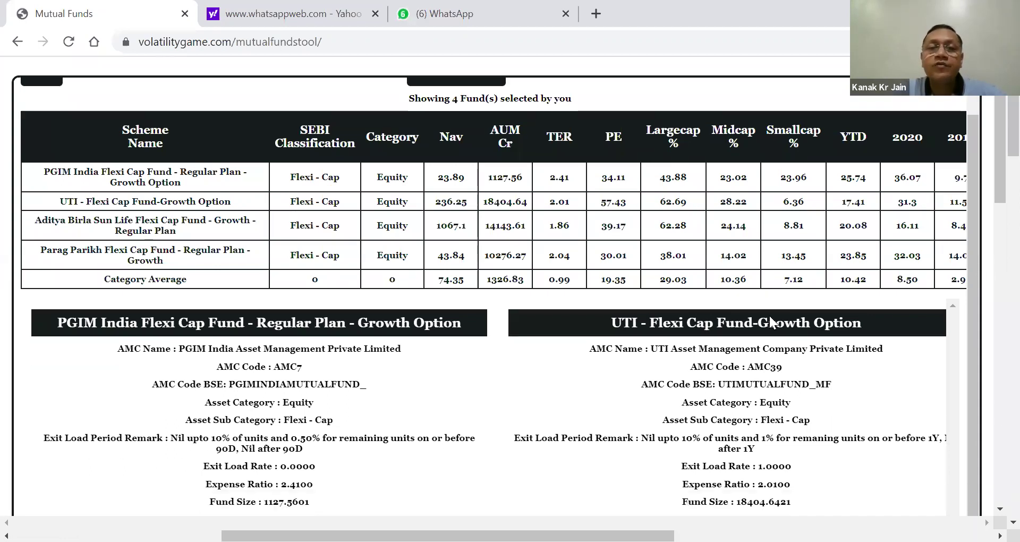
{"action": "scroll", "coordinate": [684, 288], "scroll_direction": "down", "scroll_amount": 10}
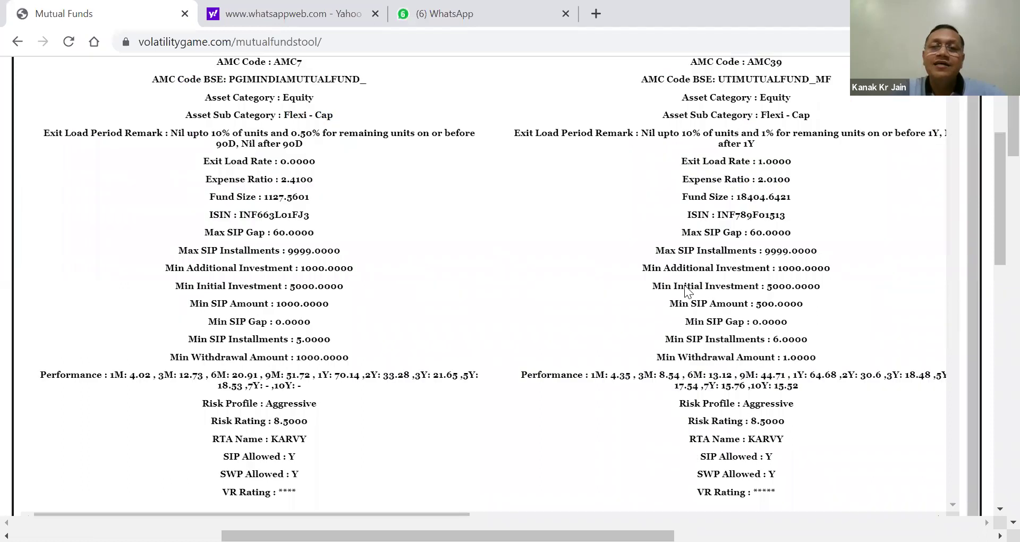
{"action": "scroll", "coordinate": [684, 283], "scroll_direction": "down", "scroll_amount": 3}
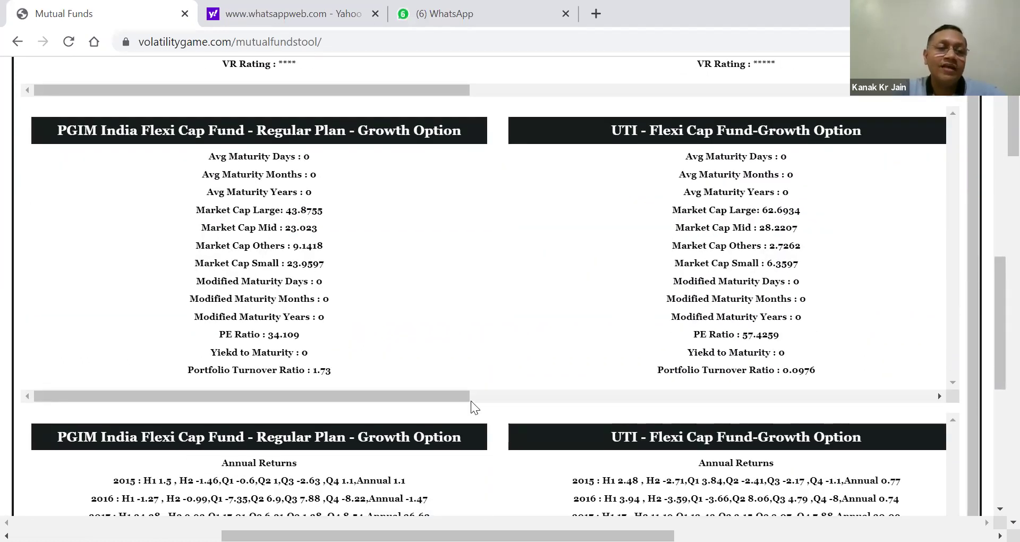
{"action": "scroll", "coordinate": [471, 406], "scroll_direction": "down", "scroll_amount": 1}
{"action": "scroll", "coordinate": [471, 406], "scroll_direction": "down", "scroll_amount": 7}
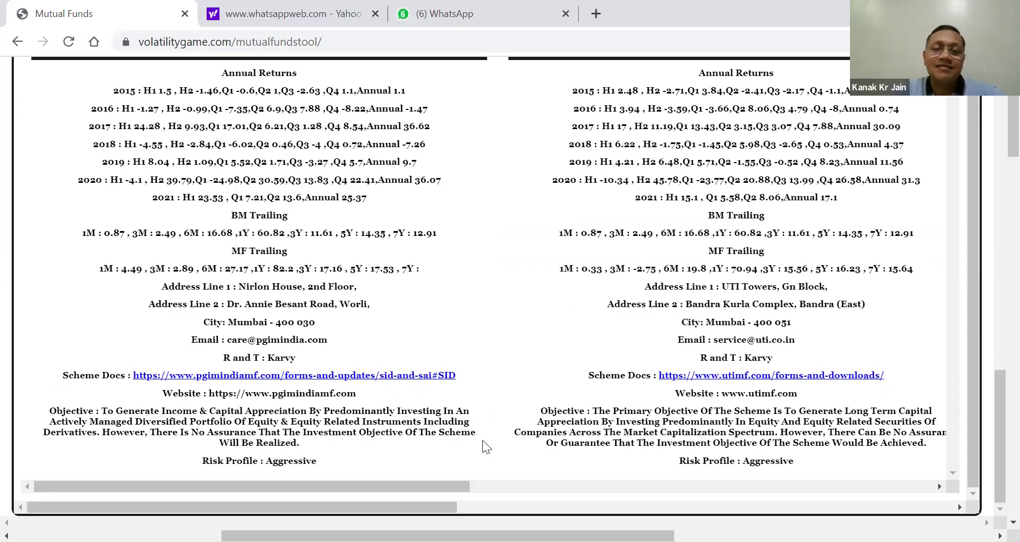
{"action": "left_click_drag", "start_coordinate": [452, 487], "coordinate": [972, 494]}
{"action": "scroll", "coordinate": [972, 494], "scroll_direction": "right", "scroll_amount": 9}
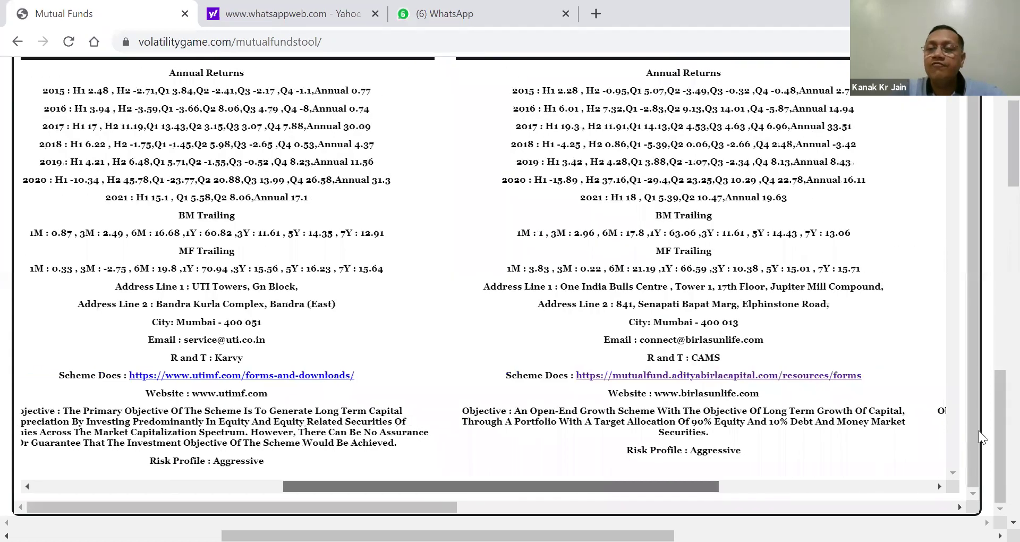
{"action": "scroll", "coordinate": [978, 268], "scroll_direction": "up", "scroll_amount": 10}
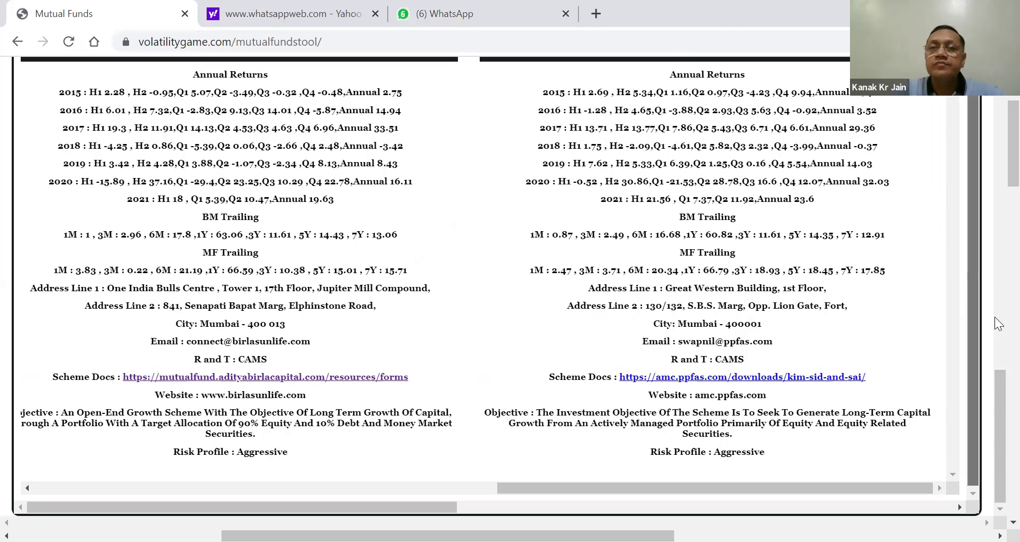
{"action": "scroll", "coordinate": [985, 225], "scroll_direction": "up", "scroll_amount": 10}
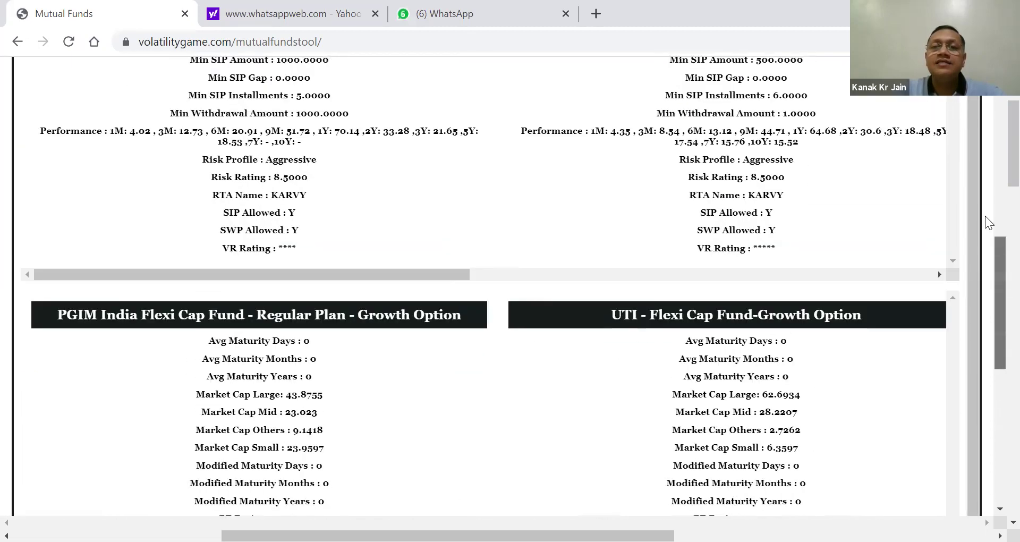
{"action": "scroll", "coordinate": [969, 105], "scroll_direction": "up", "scroll_amount": 6}
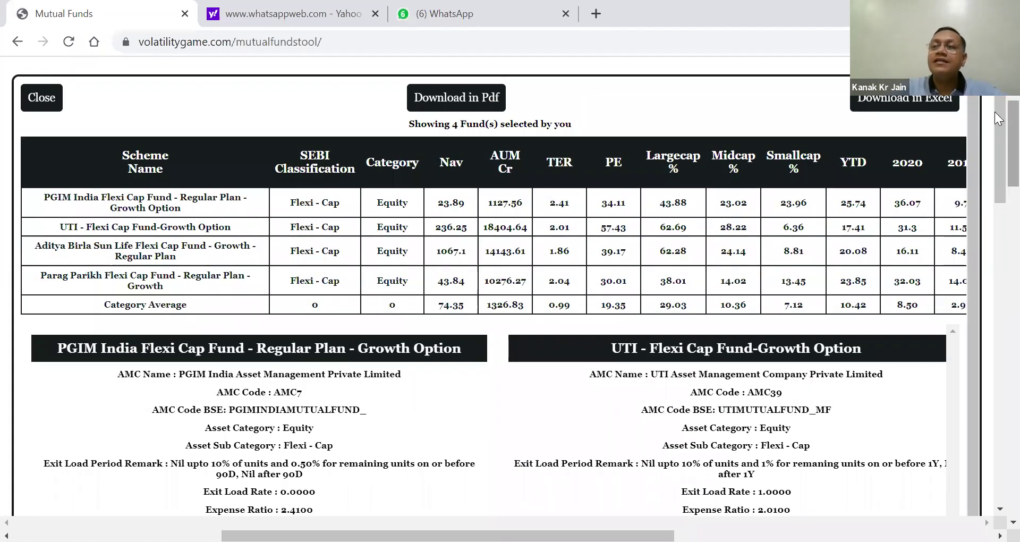
Download the four-fund comparison as an Excel file and open the downloaded file.
{"action": "left_click", "coordinate": [945, 102]}
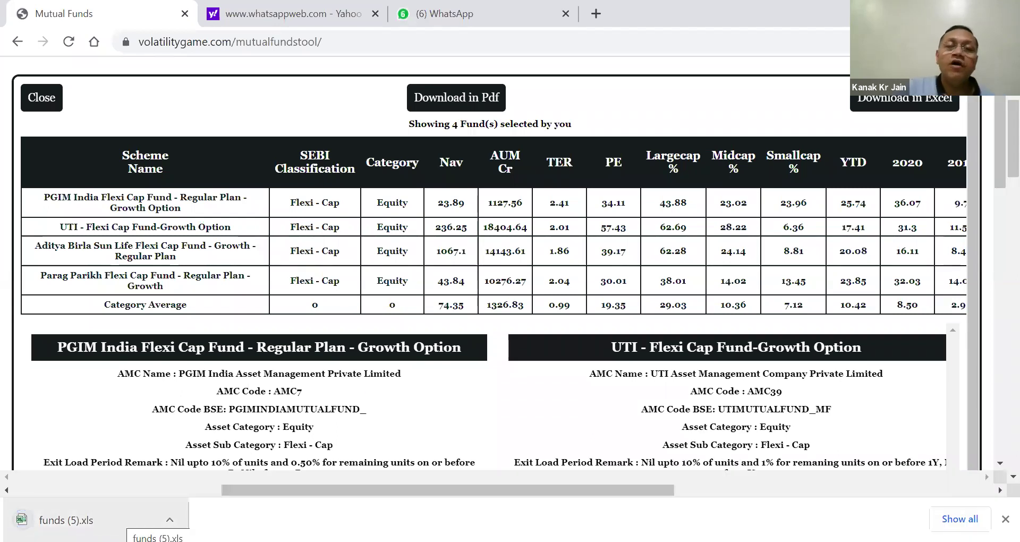
{"action": "left_click", "coordinate": [123, 520]}
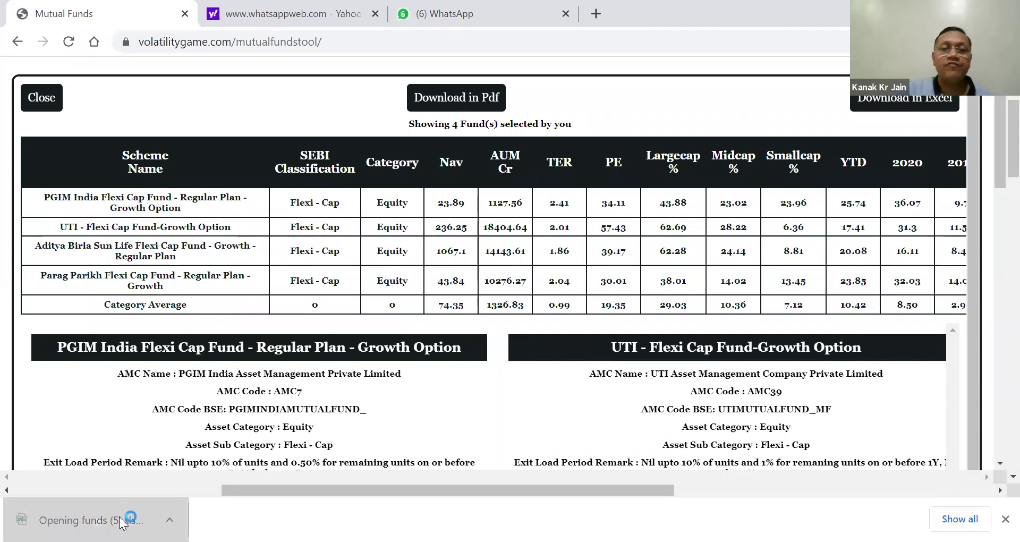